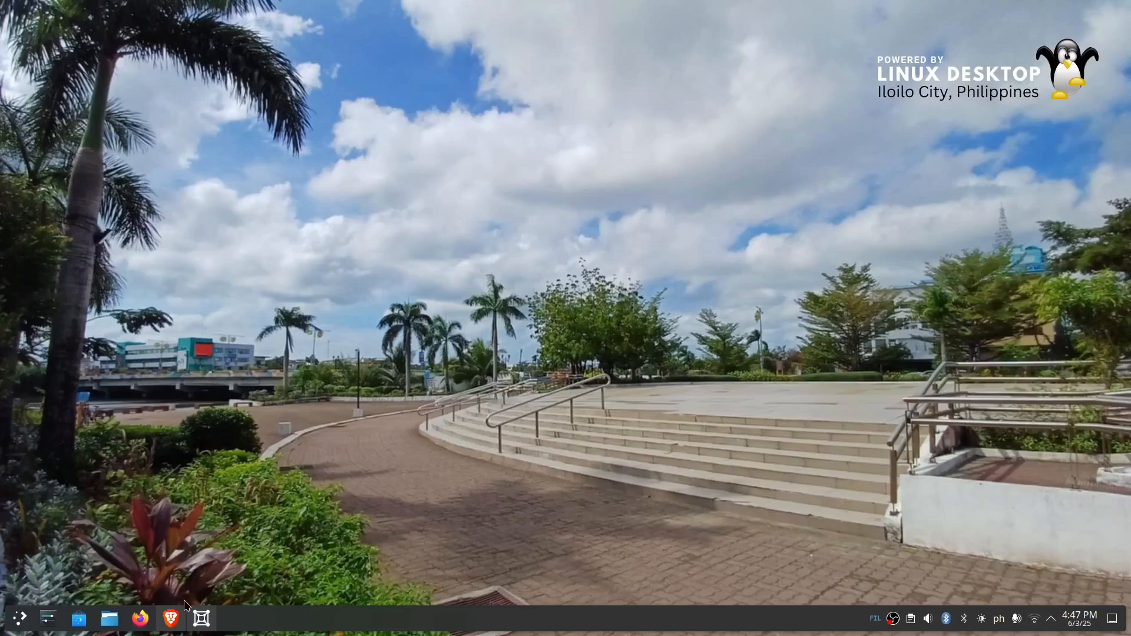
Open the Edubuntu website in Brave and go through its download page to the Edubuntu 25.04 release notes.
mouse_move(171, 618)
click(213, 583)
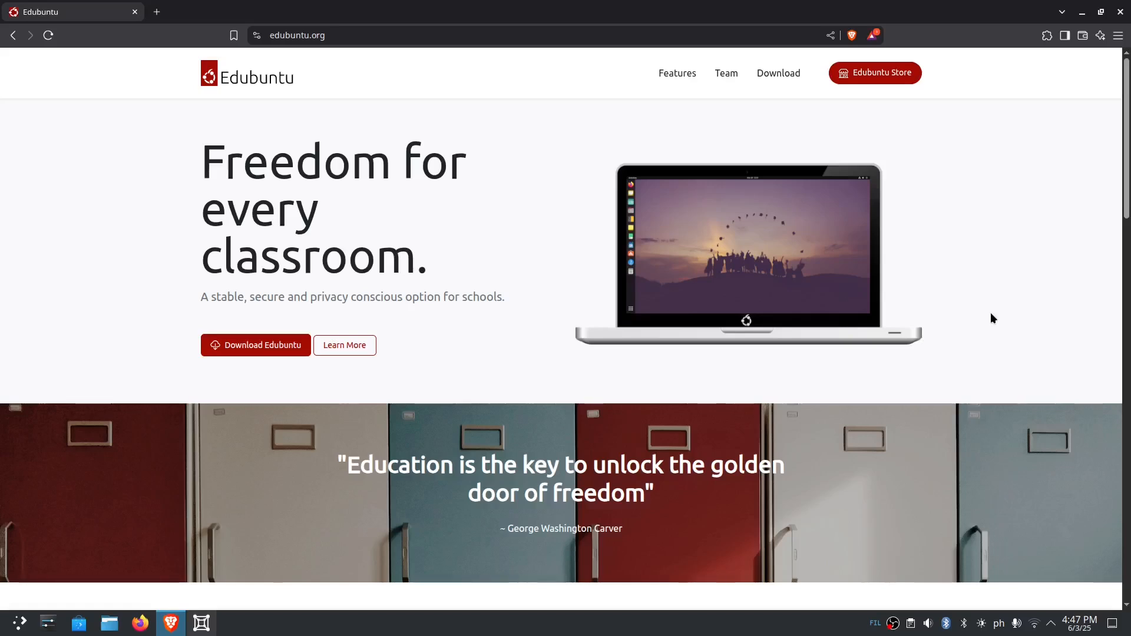
click(268, 346)
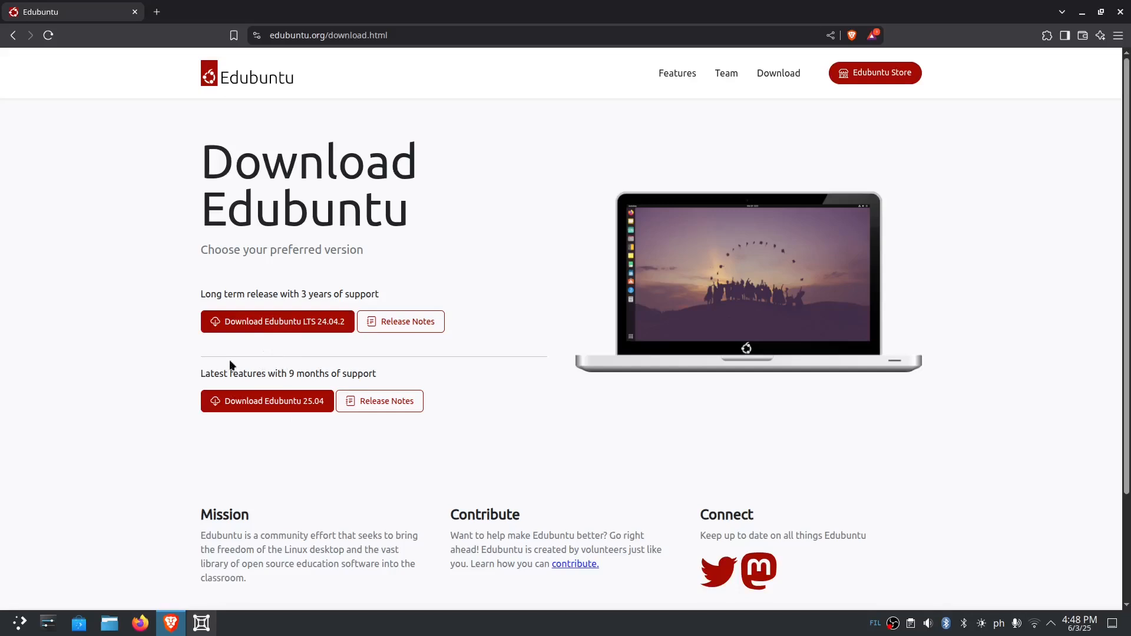
click(391, 403)
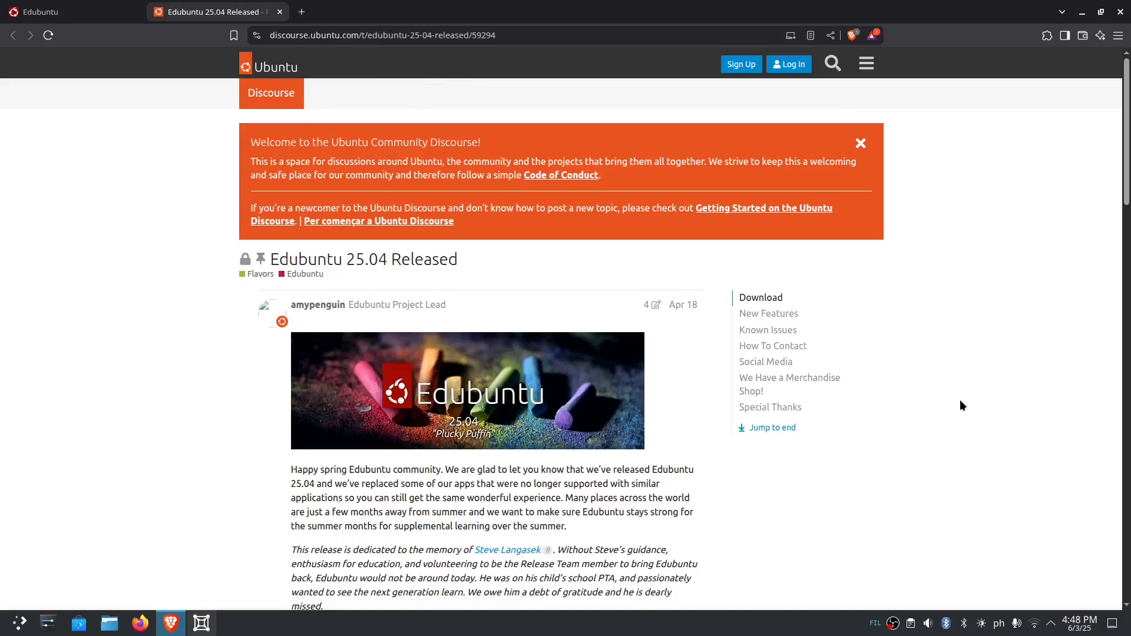
Read the download information, new features and known issues in the Edubuntu 25.04 release notes.
scroll(962, 405, down, 2)
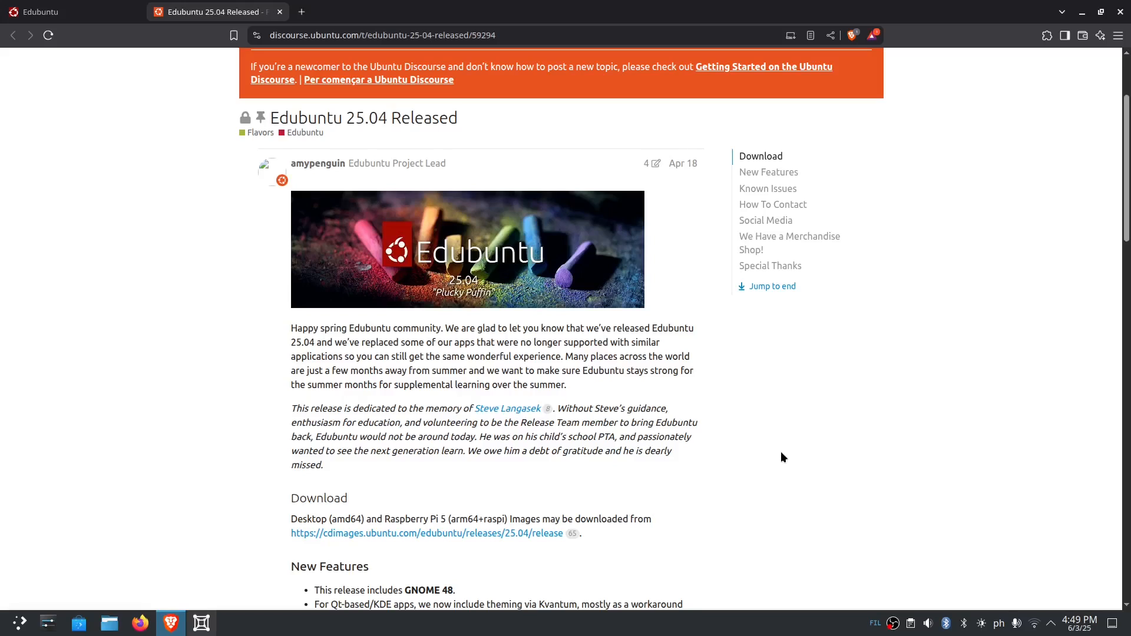
scroll(780, 458, down, 3)
scroll(776, 458, down, 3)
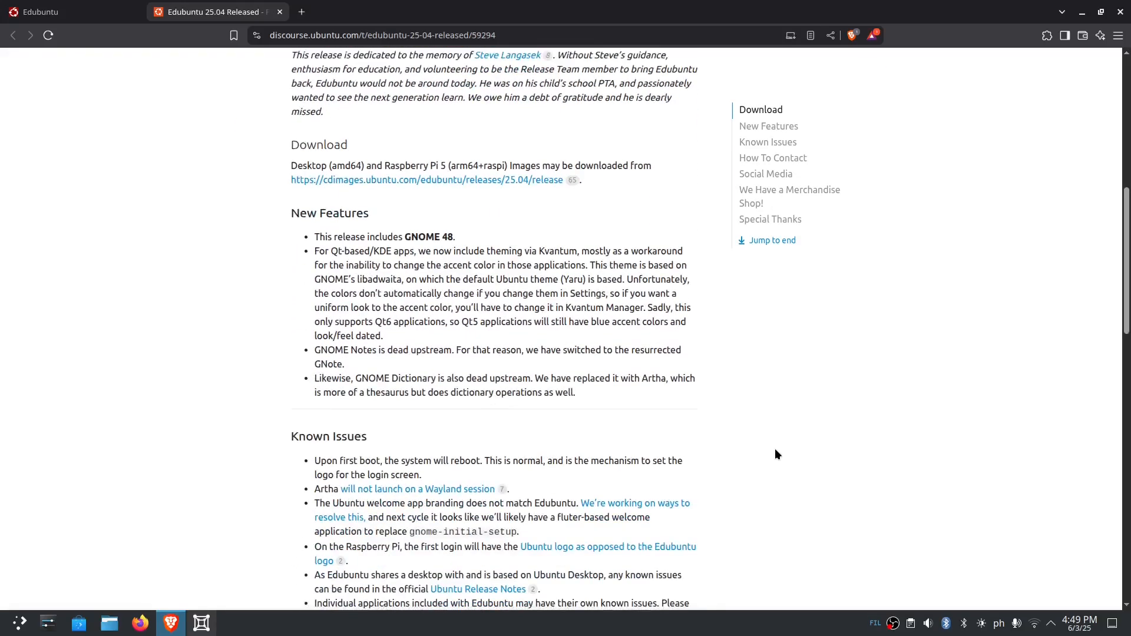
scroll(775, 453, down, 1)
scroll(775, 448, up, 3)
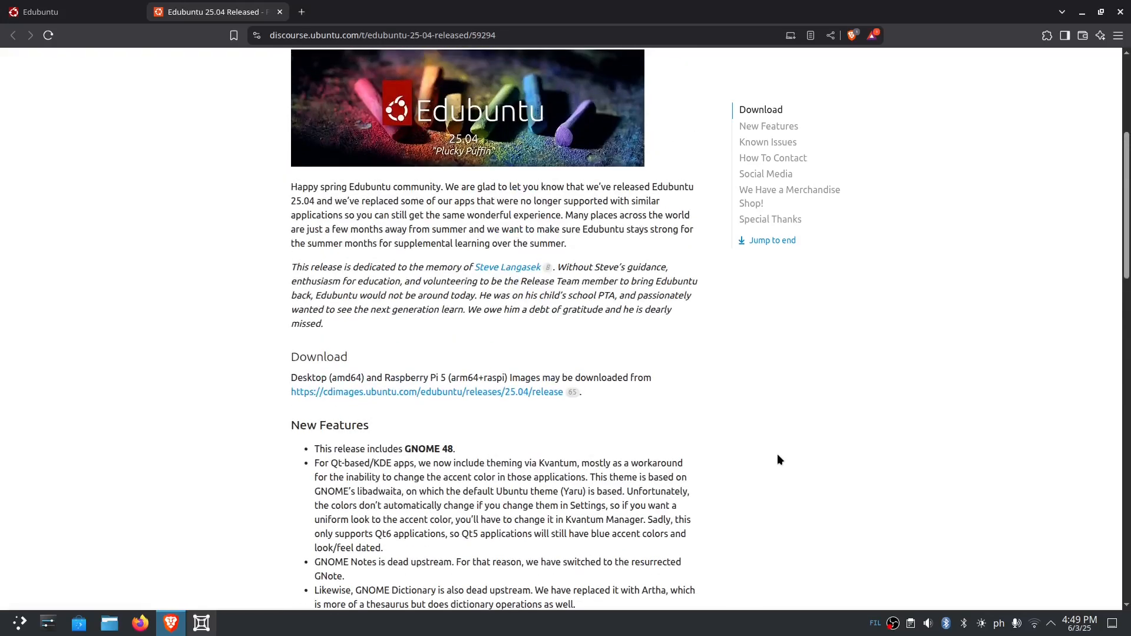
scroll(776, 462, down, 1)
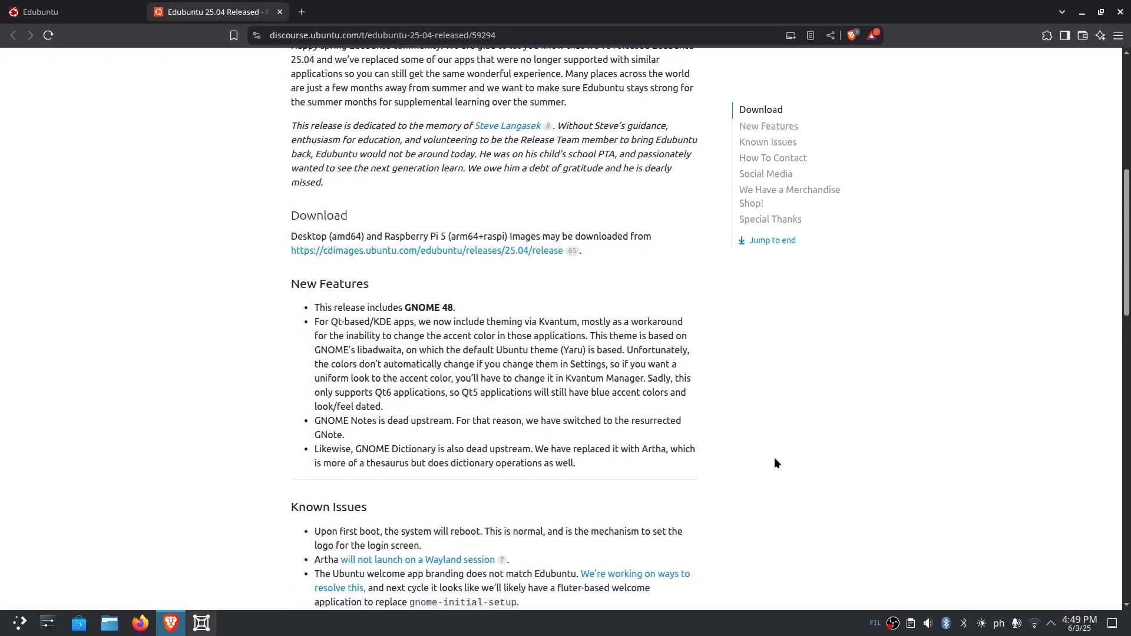
scroll(775, 463, down, 1)
scroll(775, 463, down, 1)
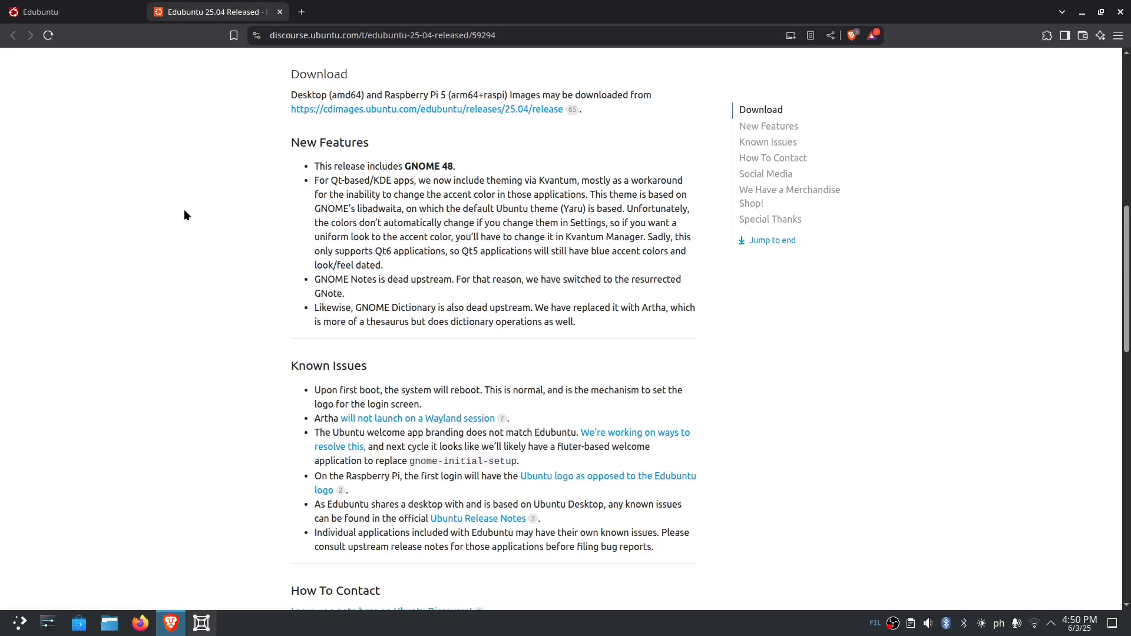
scroll(217, 257, down, 2)
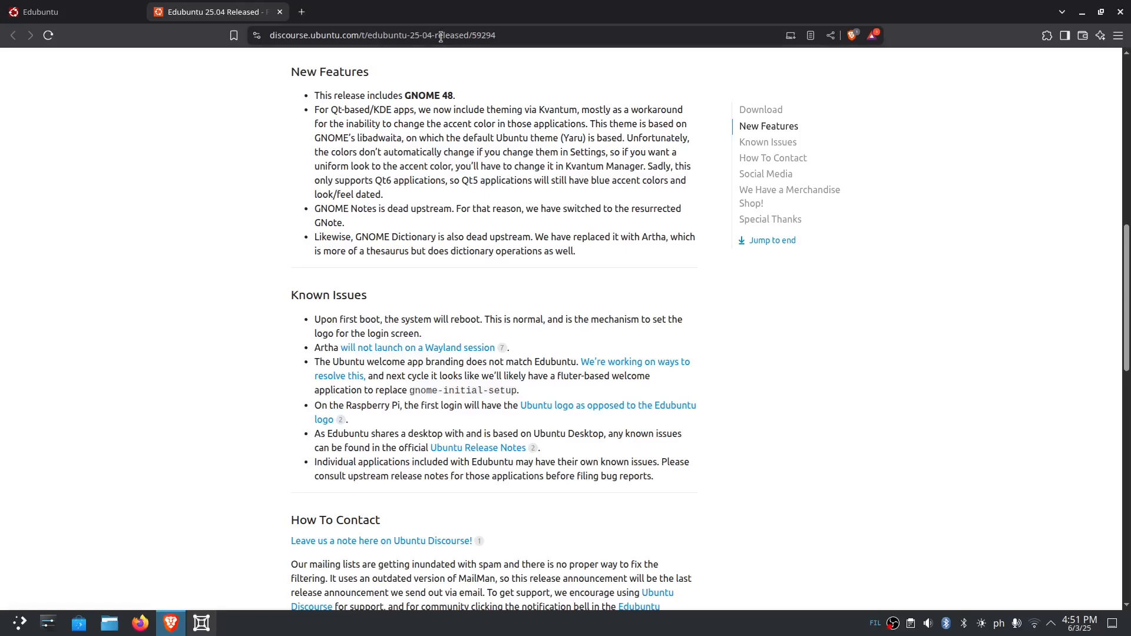
scroll(516, 73, up, 10)
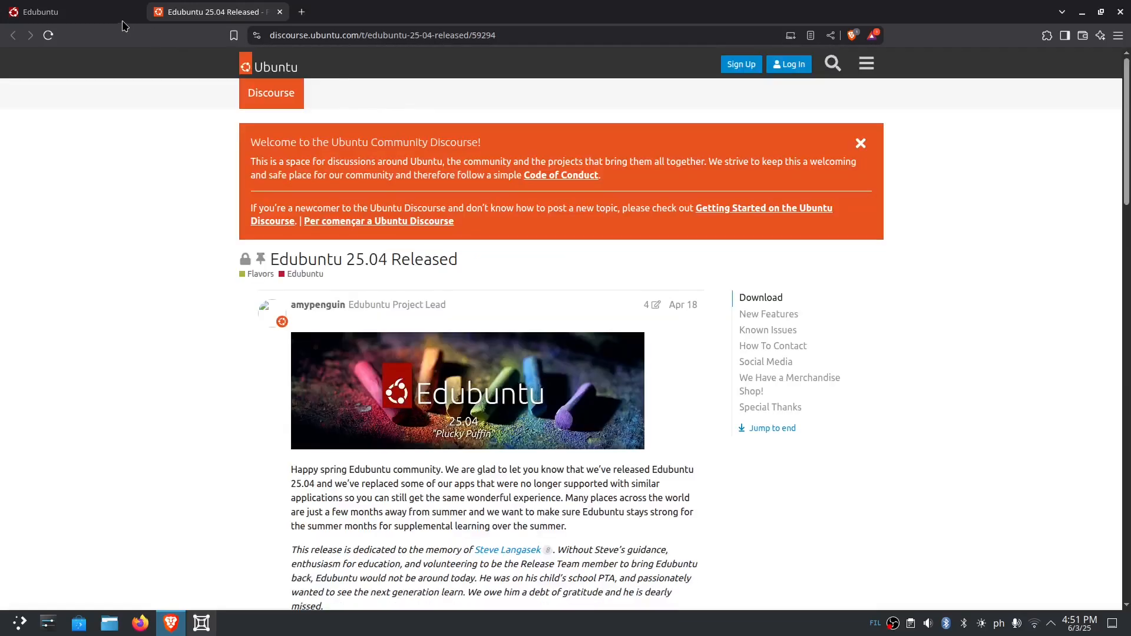
Return to the Edubuntu 25.04 download site and review the desktop images and downloadable files offered there.
click(73, 9)
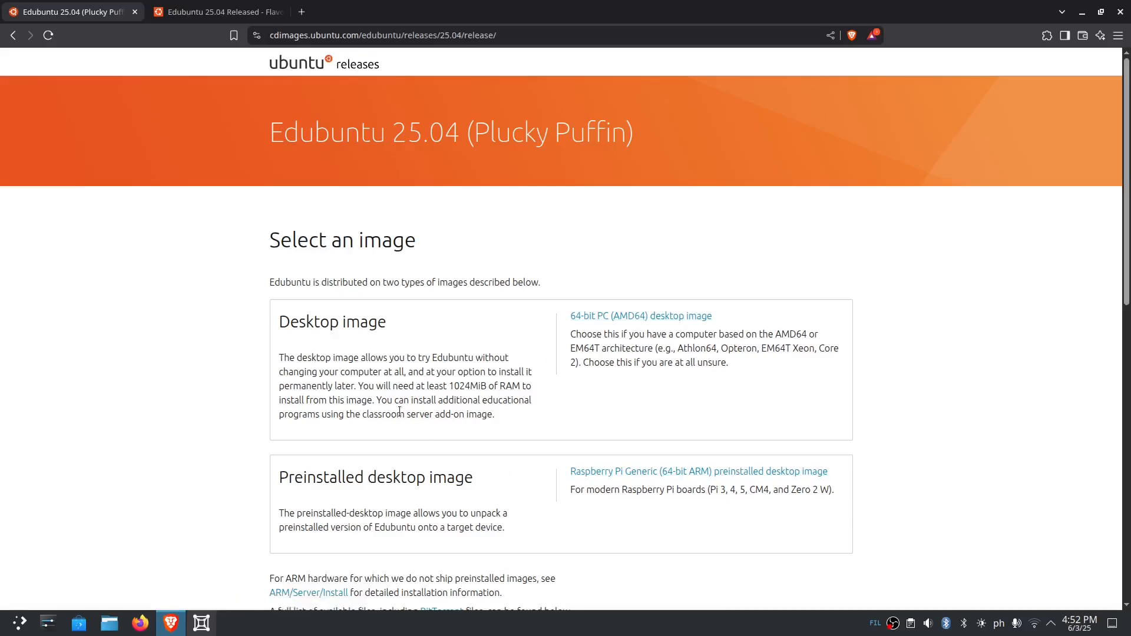
scroll(984, 438, down, 5)
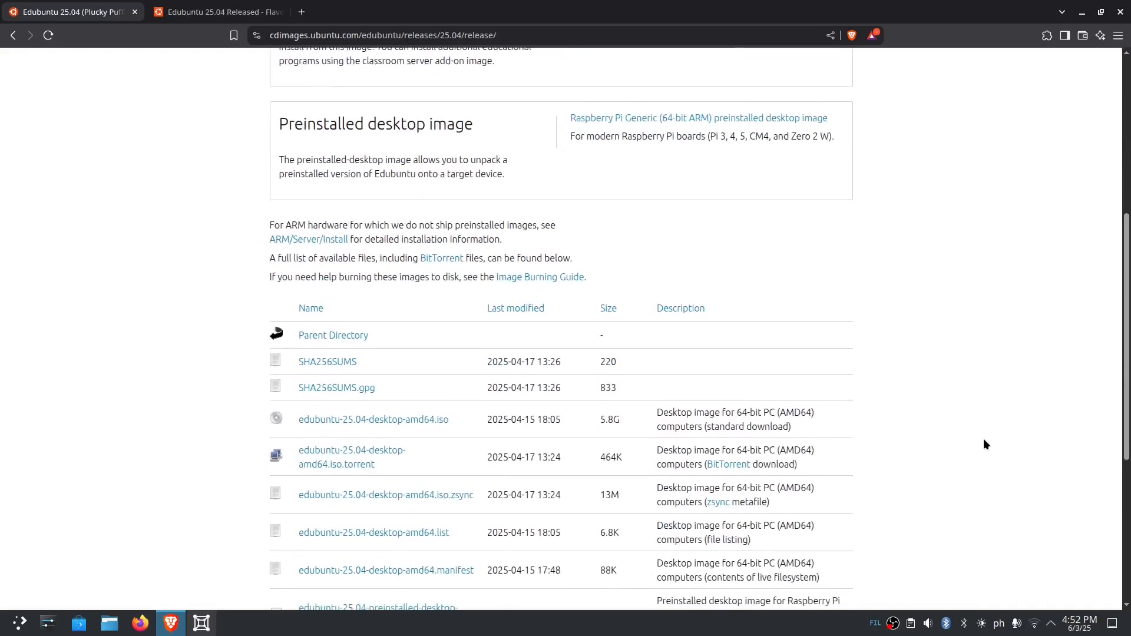
scroll(974, 422, down, 1)
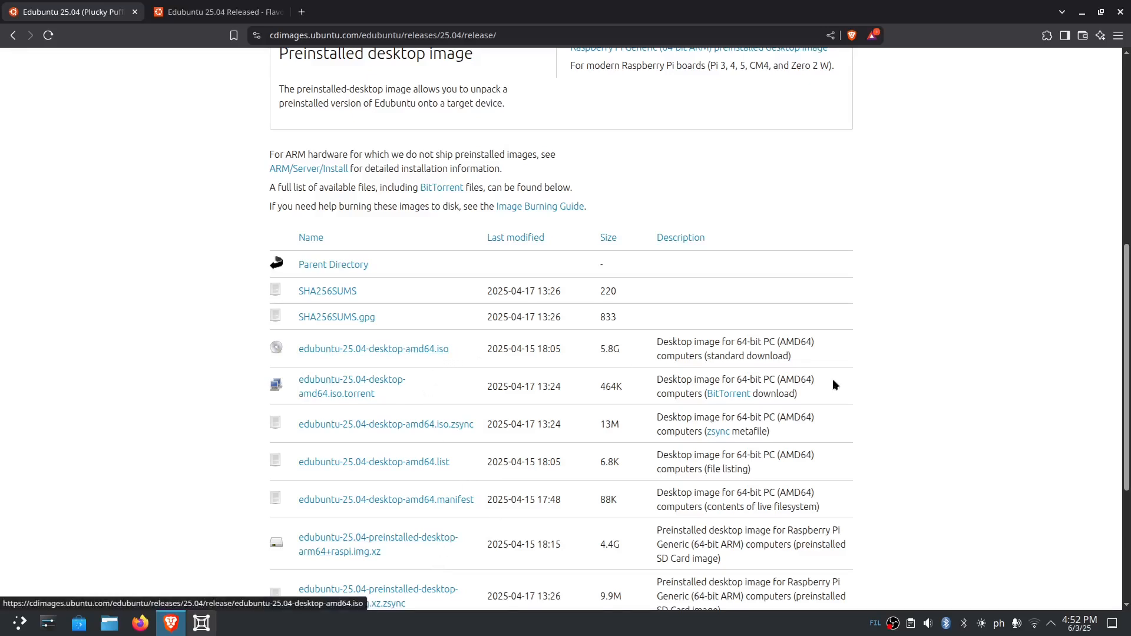
scroll(902, 471, up, 4)
scroll(901, 469, down, 2)
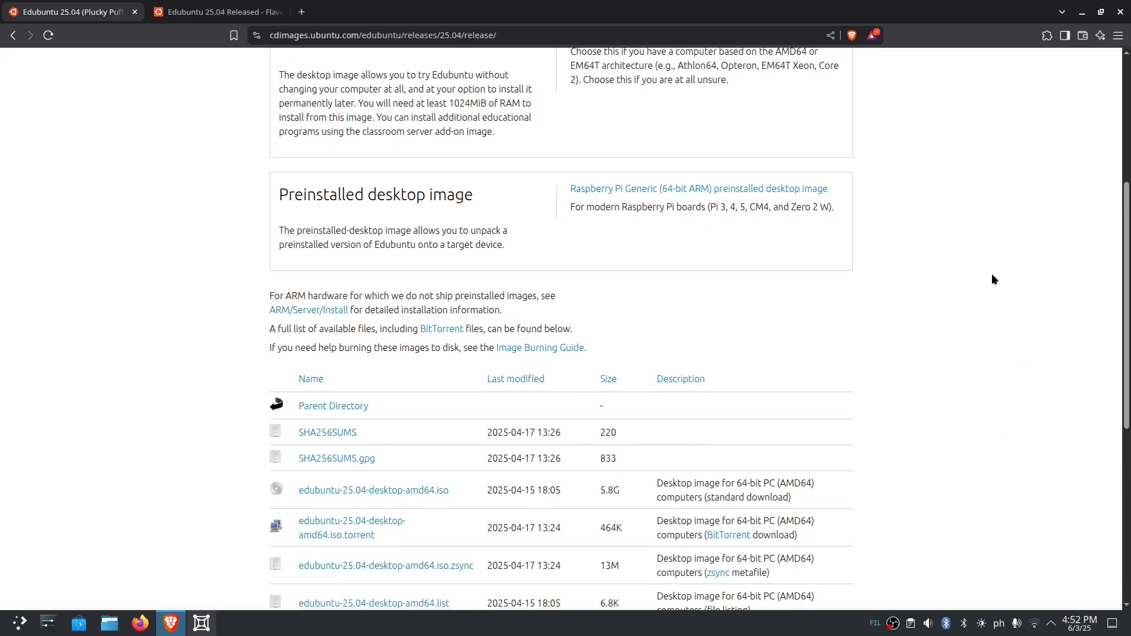
Close the browser and start a new virtual machine in Boxes from edubuntu-25.04-desktop-amd64.iso in Downloads.
click(1121, 13)
click(632, 153)
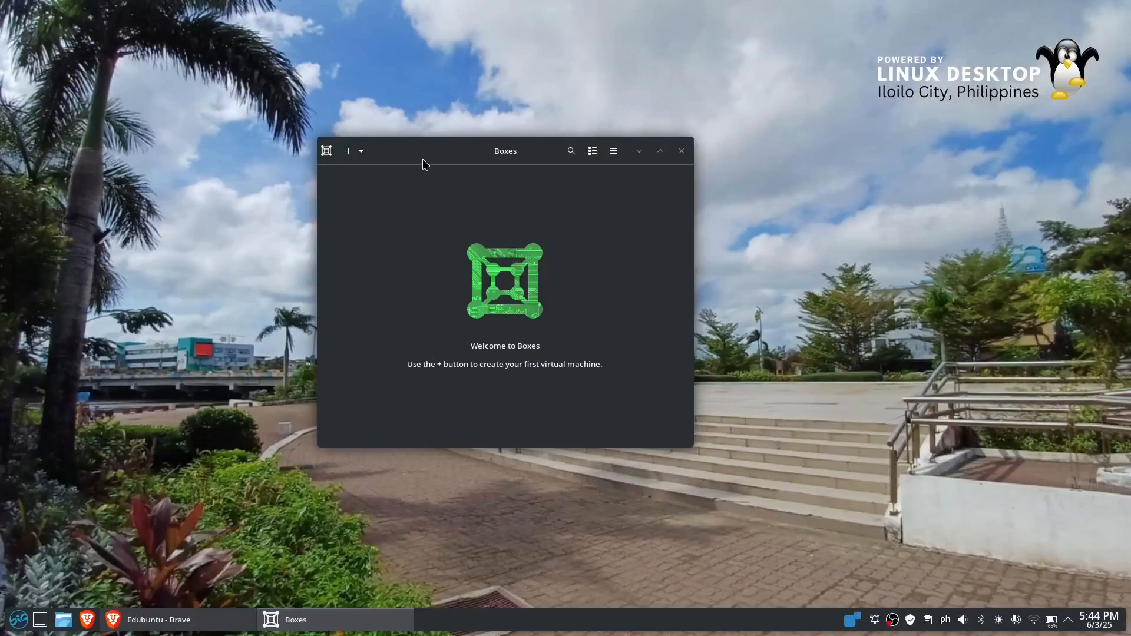
click(354, 151)
click(433, 218)
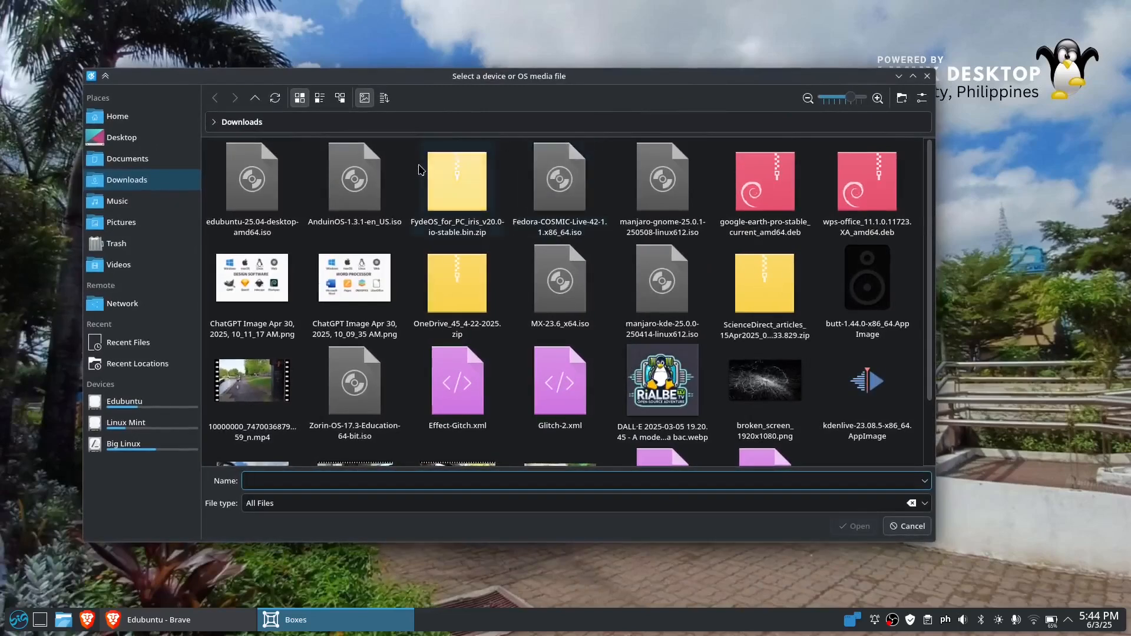
double_click(257, 190)
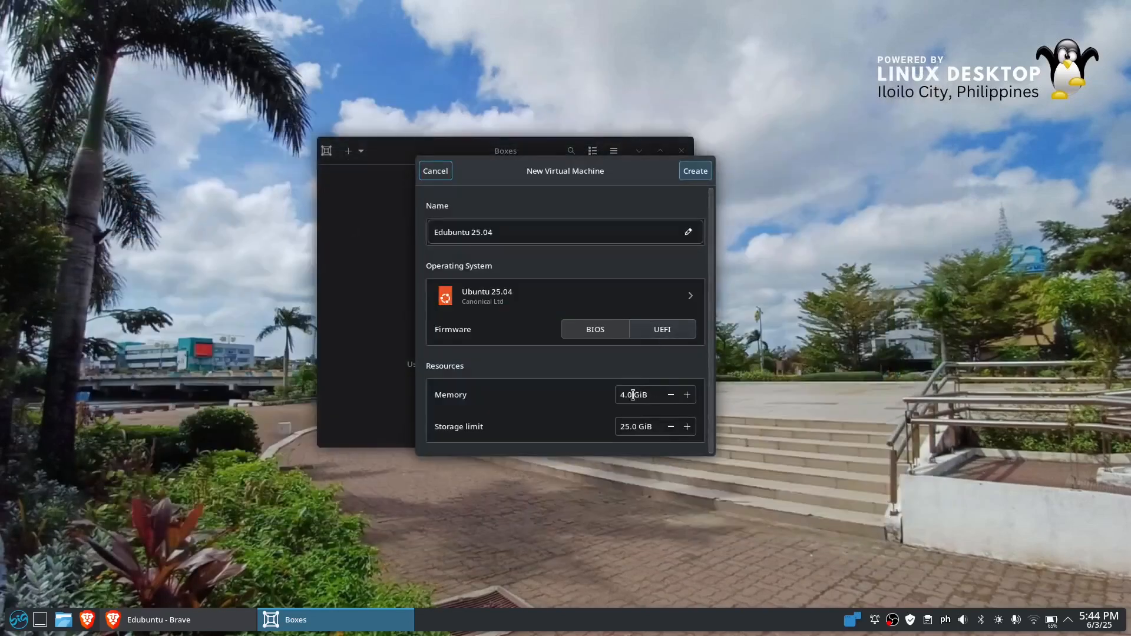
Give the Edubuntu 25.04 virtual machine 8 GiB of memory and a 30 GiB storage limit, and create it.
drag(625, 394, 620, 394)
text(8)
drag(631, 426, 620, 425)
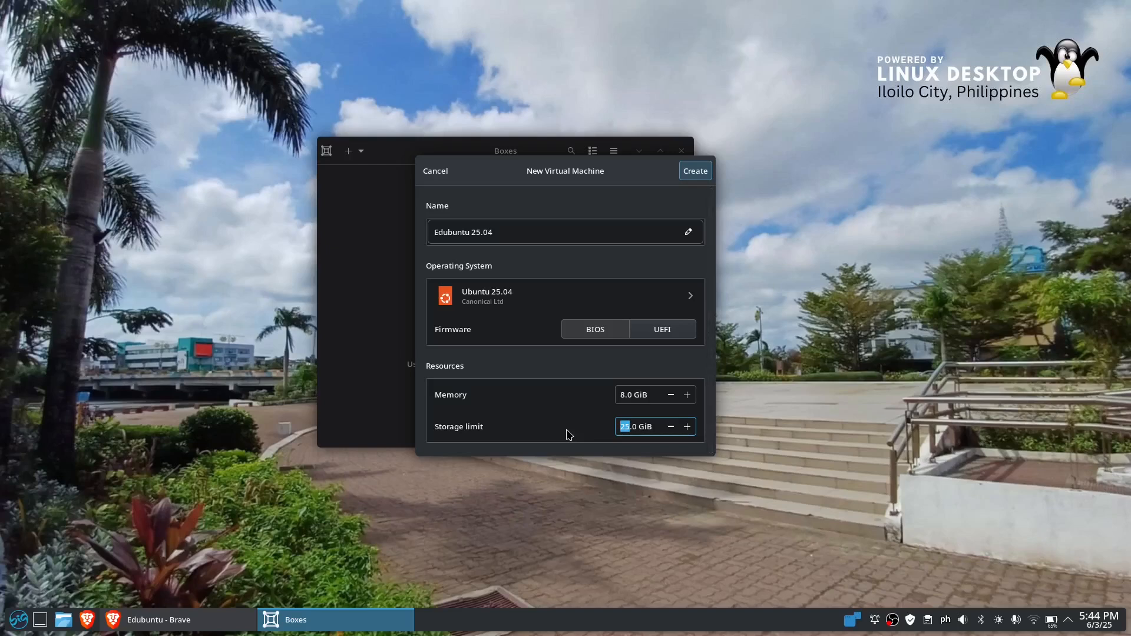
text(30)
click(694, 172)
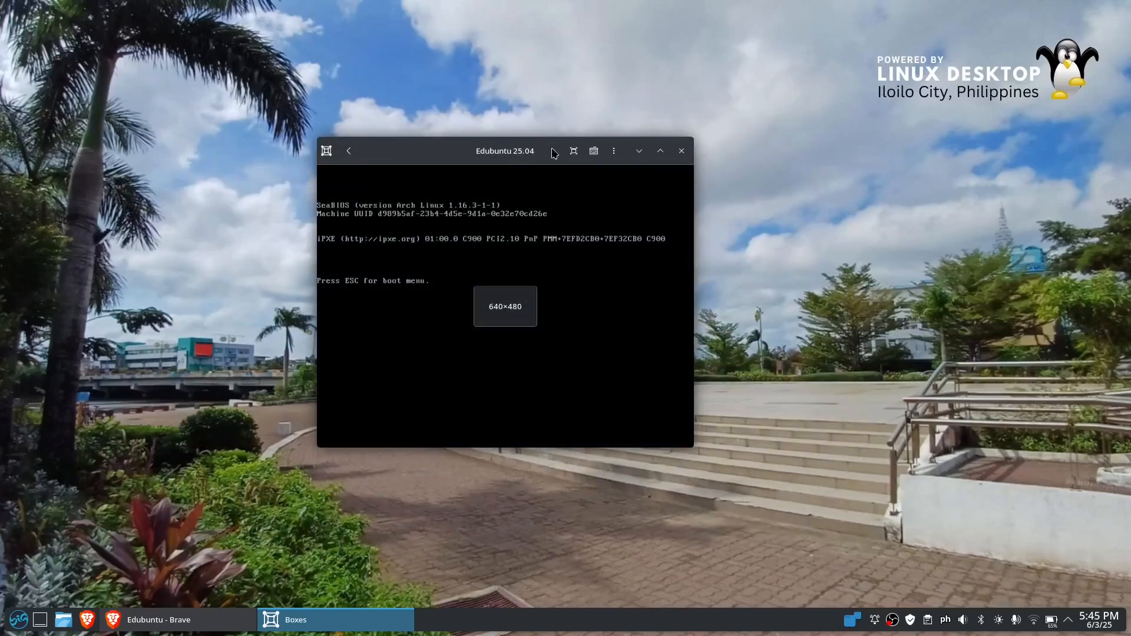
Show the virtual machine full screen and boot the "Try or Install Edubuntu" entry.
click(573, 152)
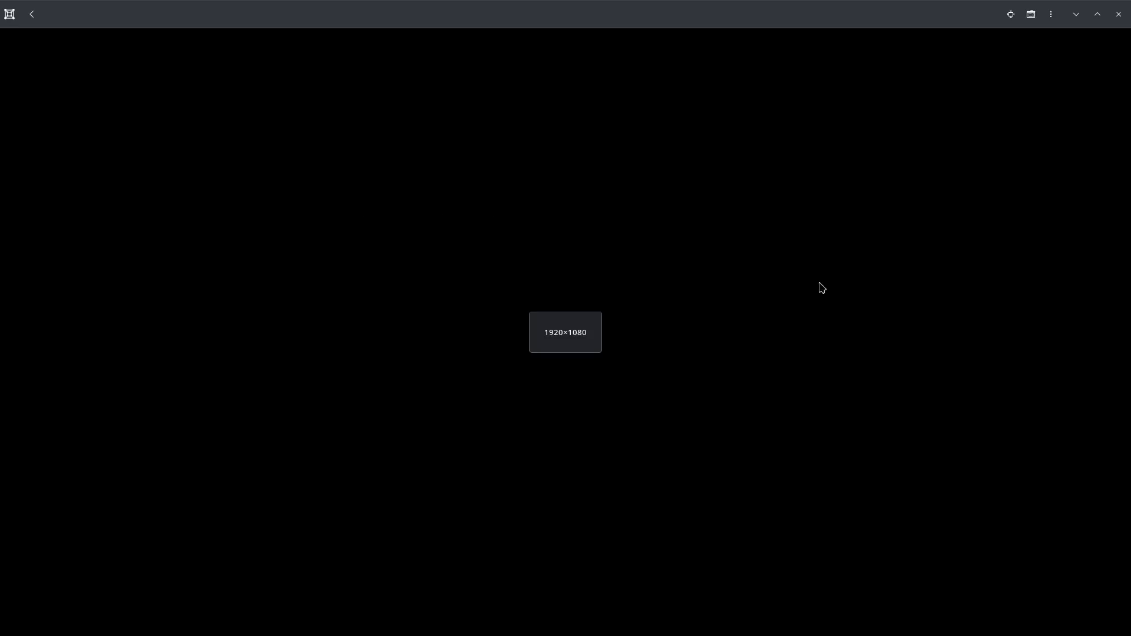
key(Down)
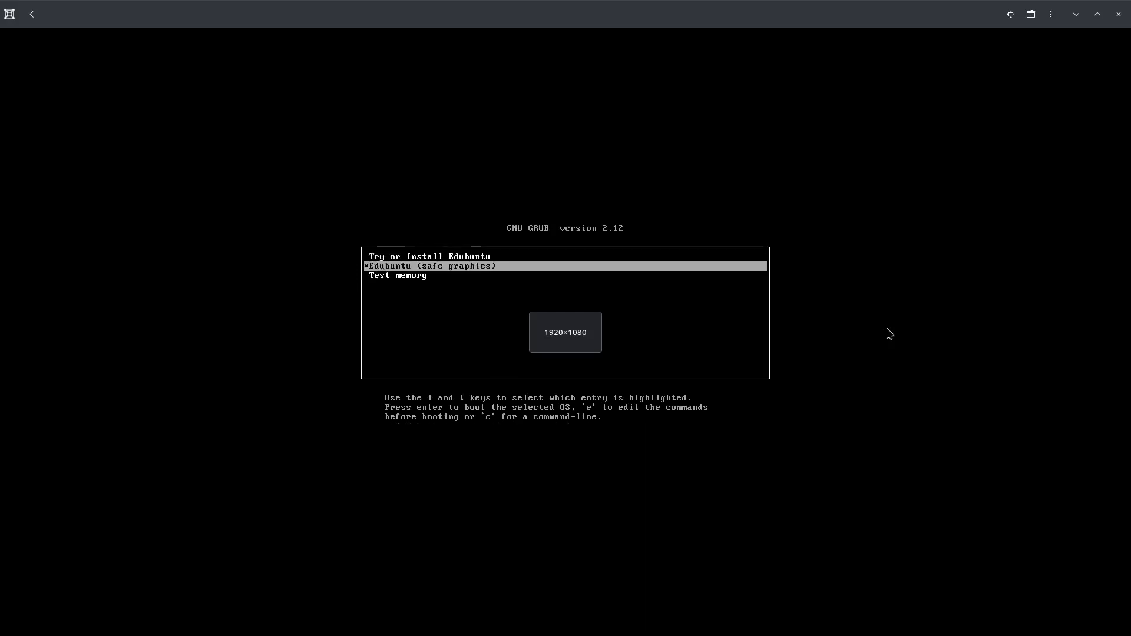
key(Up)
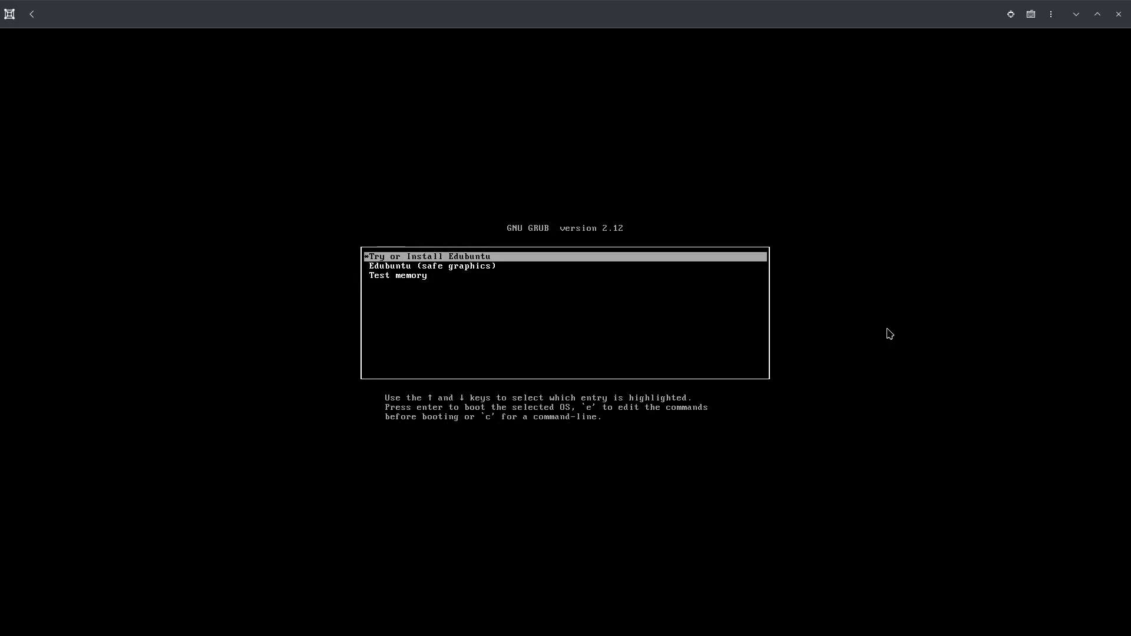
key(Return)
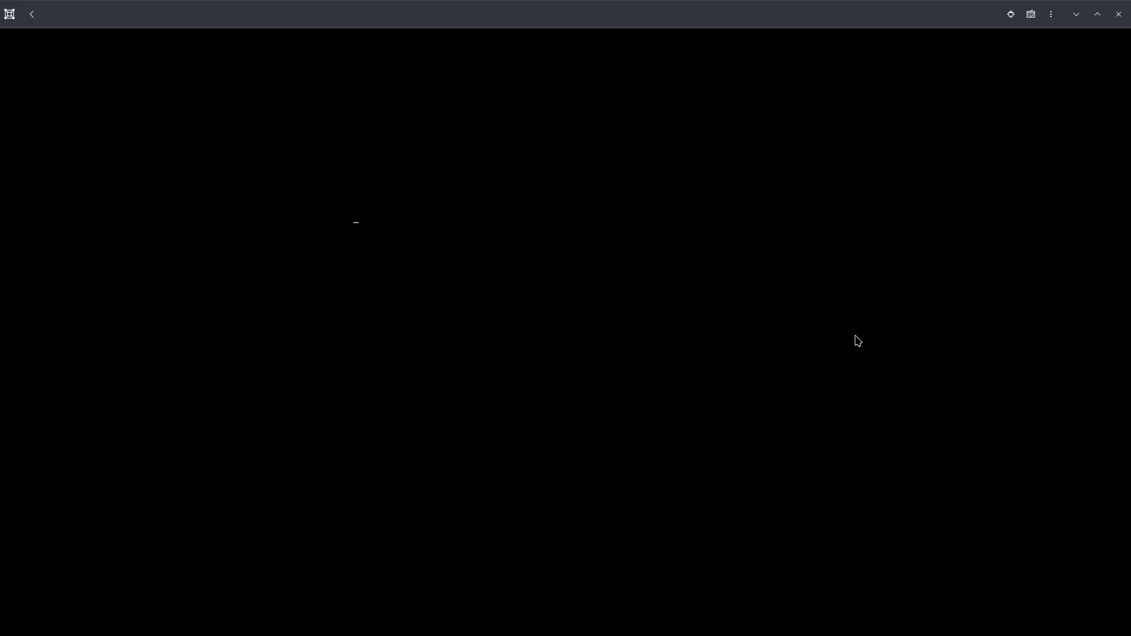
key(F11)
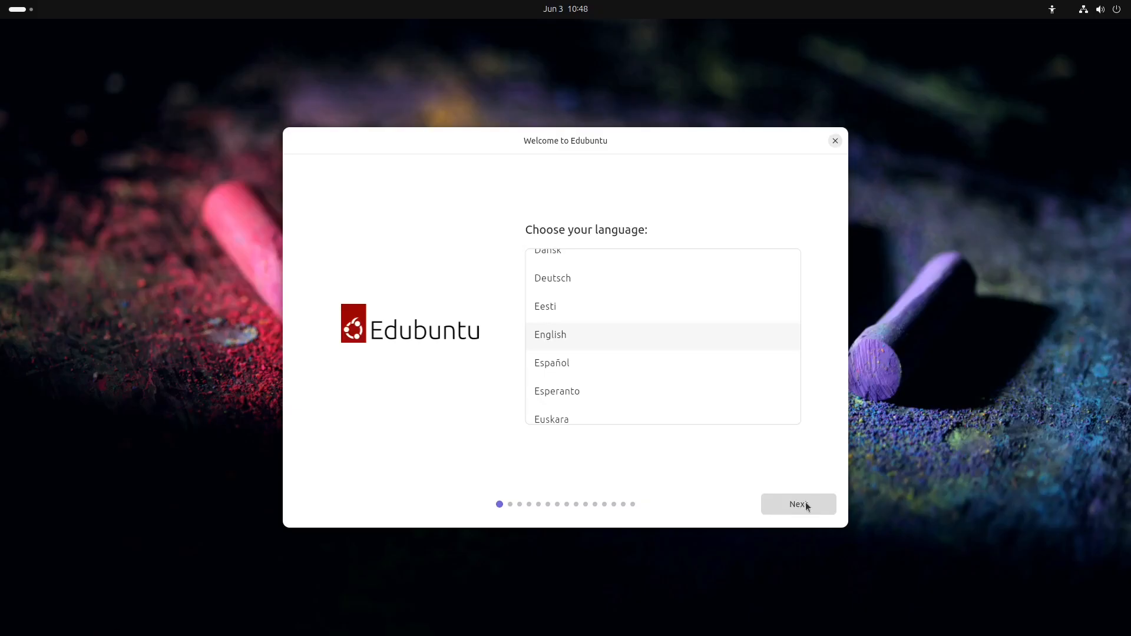
Accept English, the default accessibility settings, the English (US) keyboard layout and the wired internet connection in the installer.
click(806, 505)
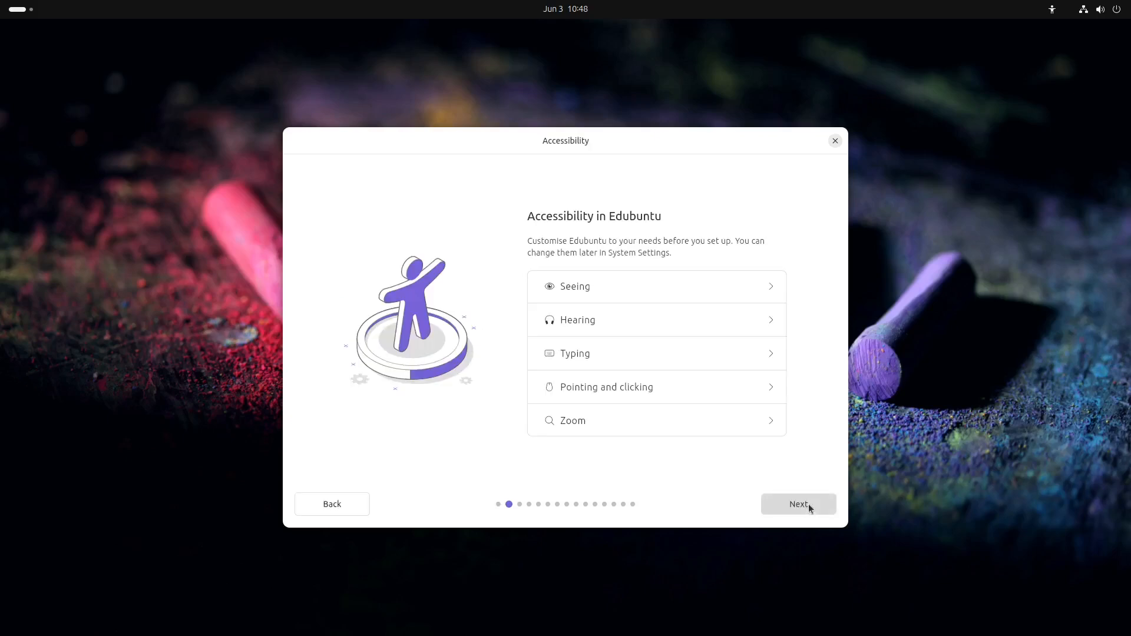
click(809, 504)
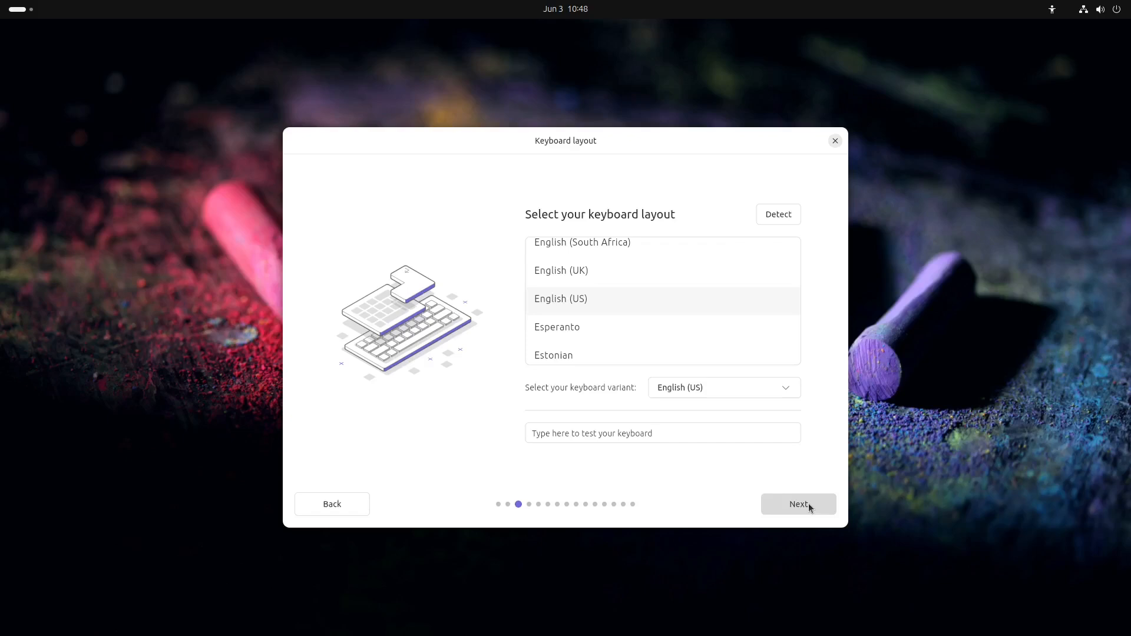
click(808, 504)
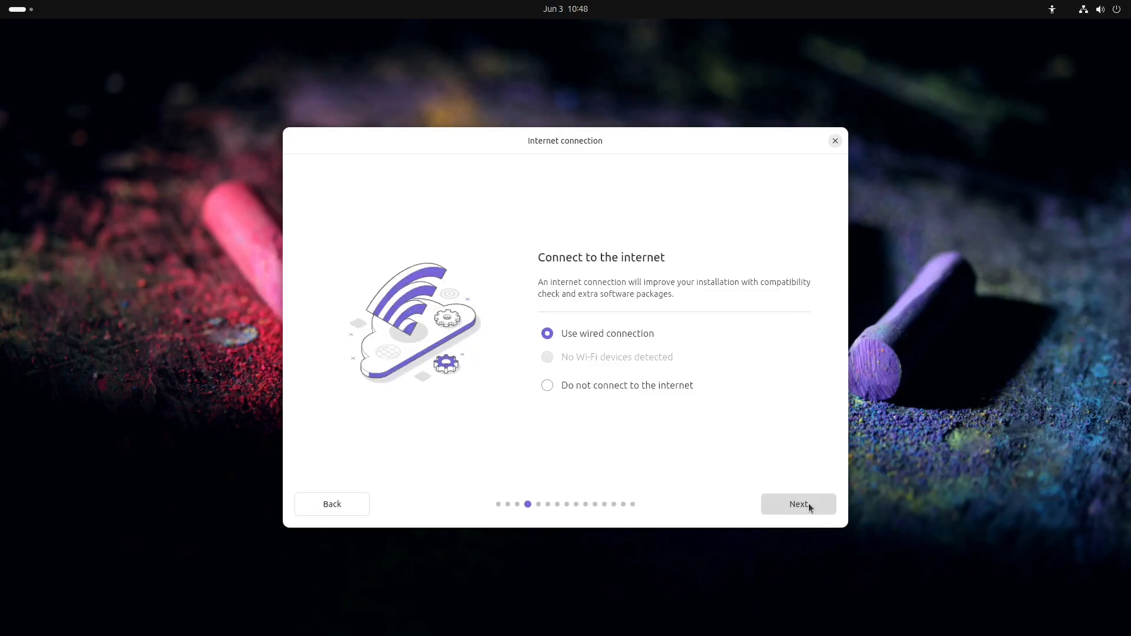
click(808, 504)
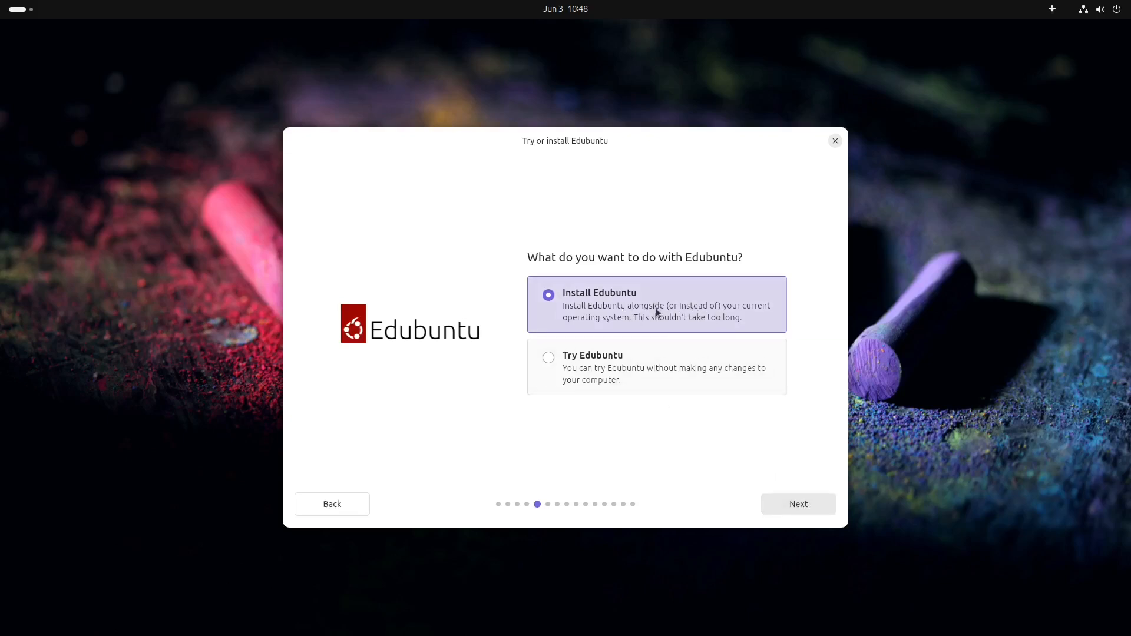
Choose to install Edubuntu with the interactive installation and the full featured Edubuntu Desktop.
click(800, 504)
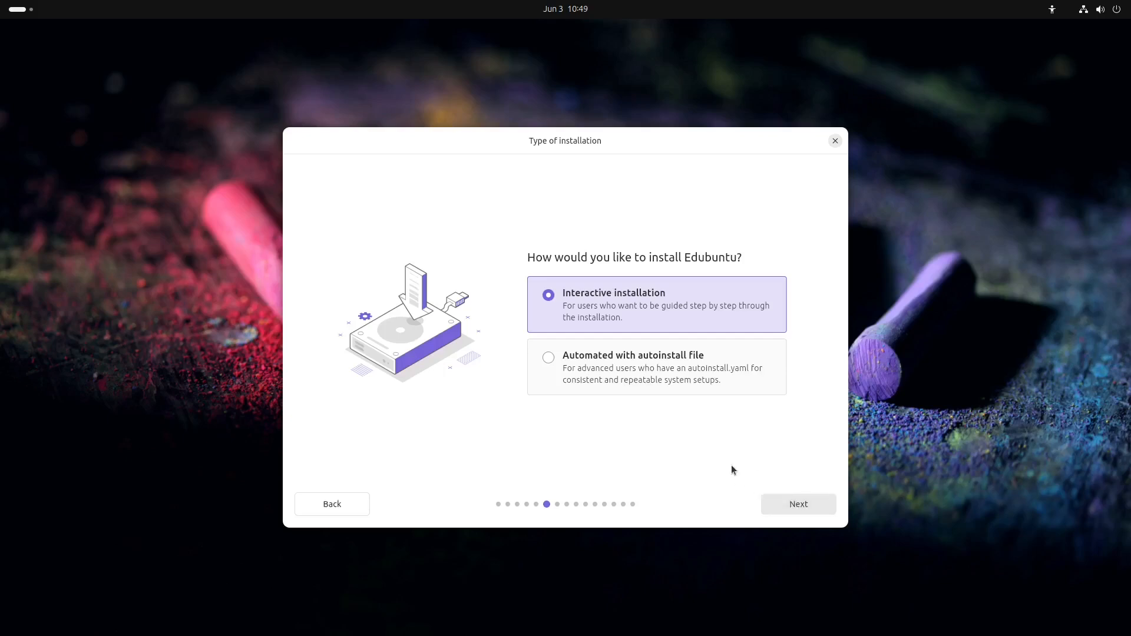
click(803, 504)
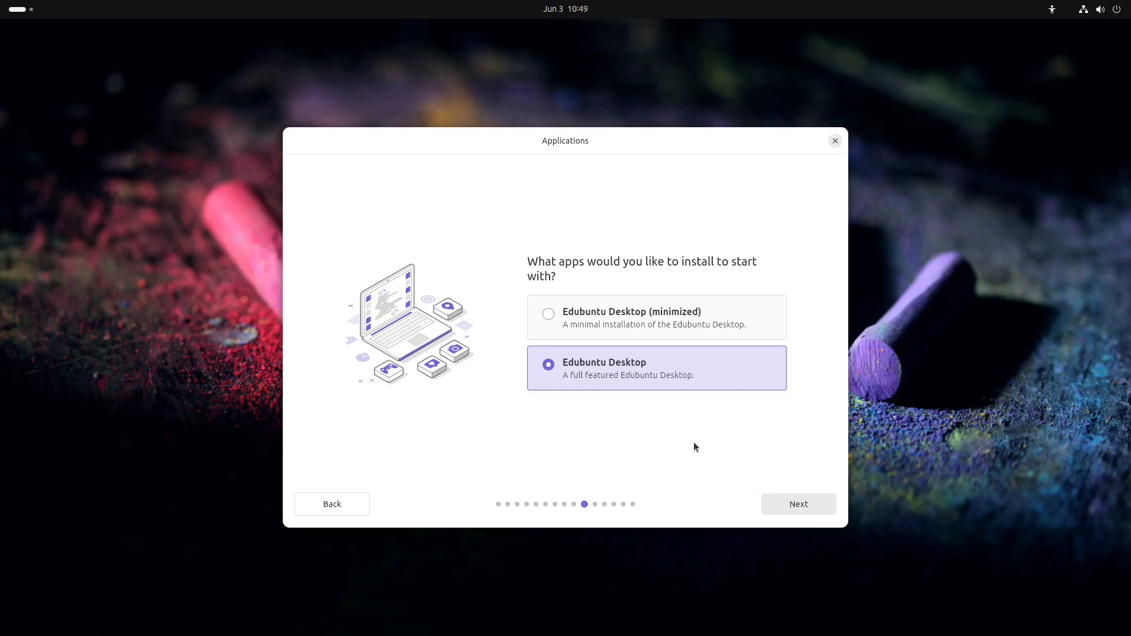
click(795, 504)
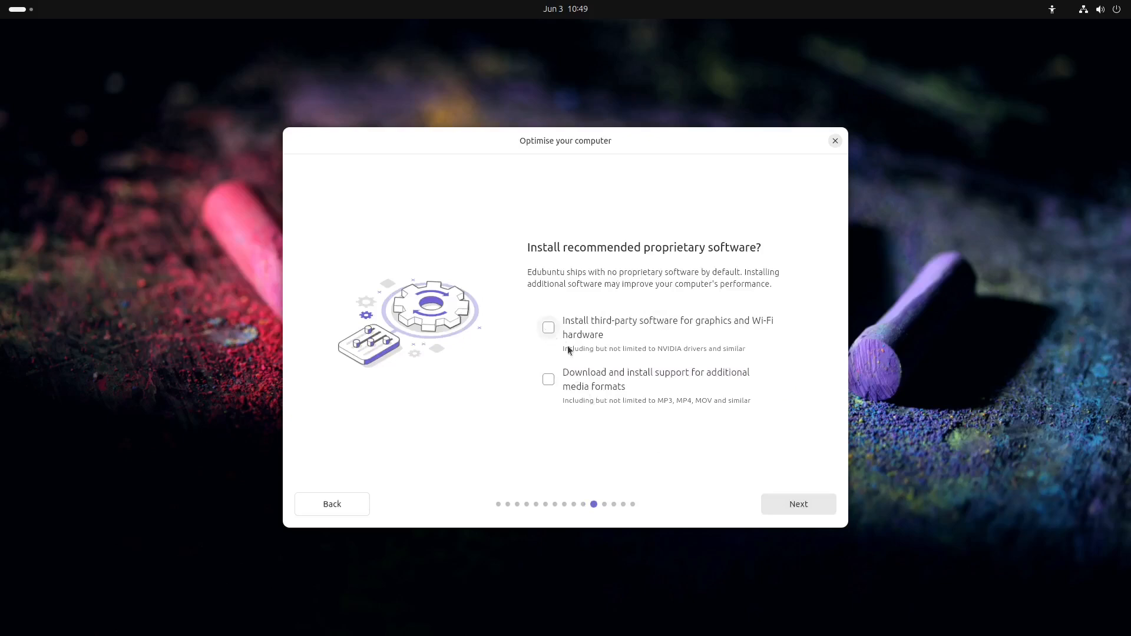
Skip the optional proprietary software and choose to erase the disk and install Edubuntu with no encryption.
click(792, 503)
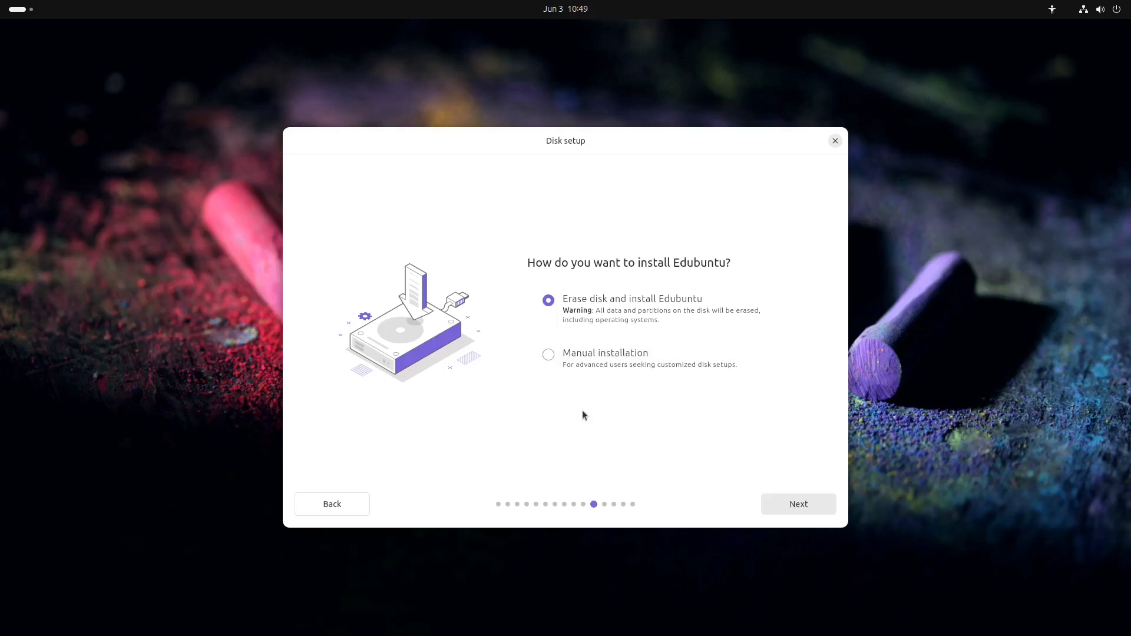
click(792, 506)
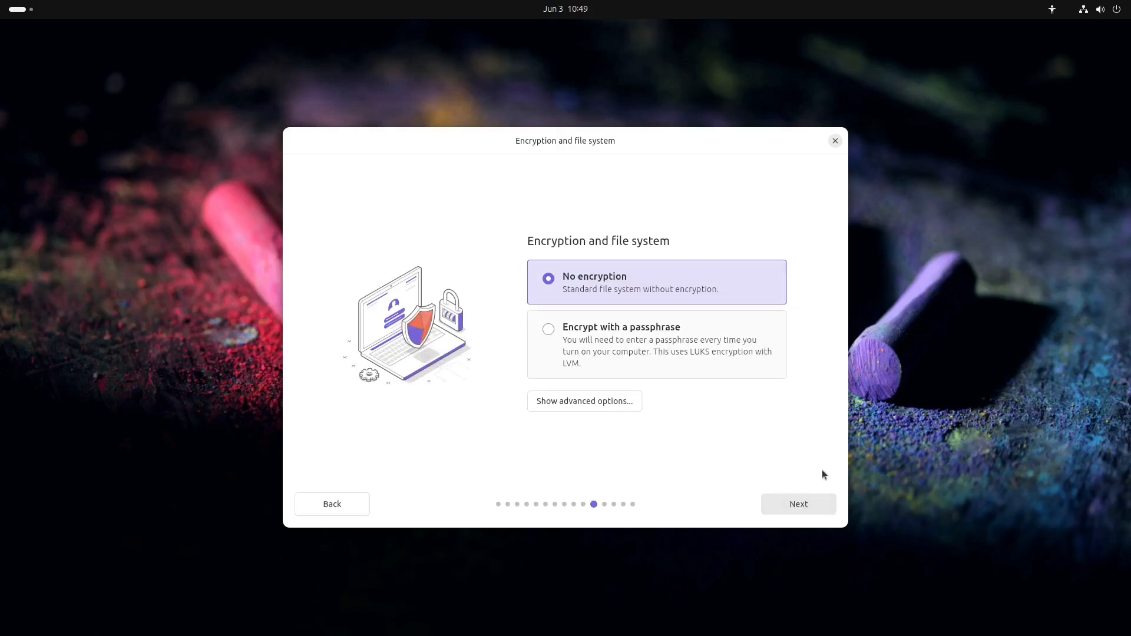
click(811, 505)
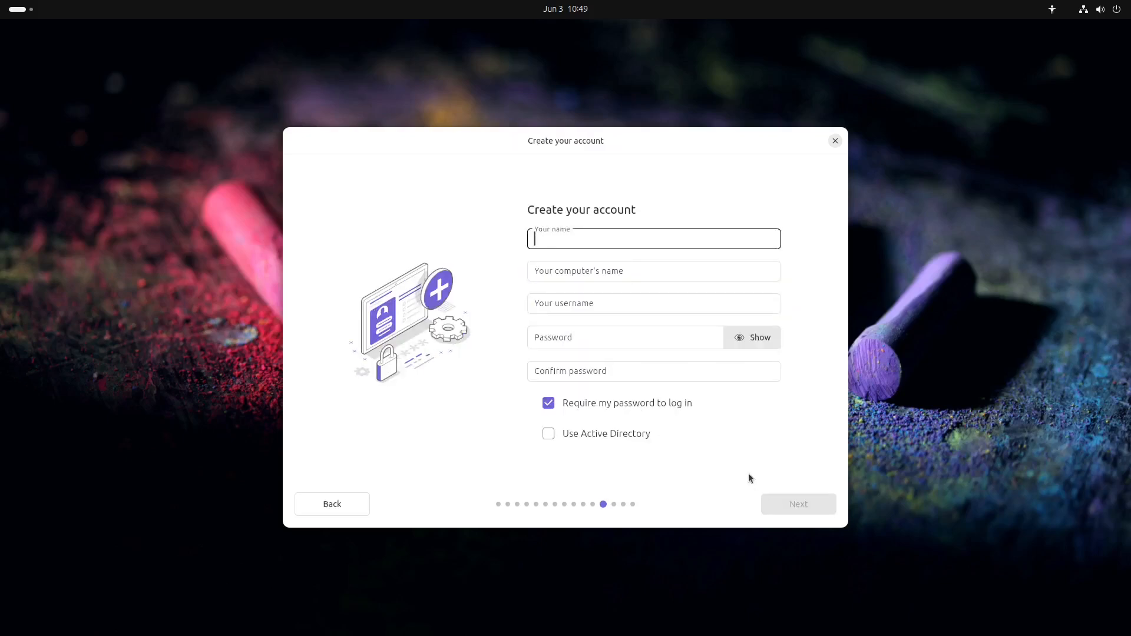
Create the user account by entering the user's name, the account password and its confirmation, keeping the password required to log in.
text(rialbbe)
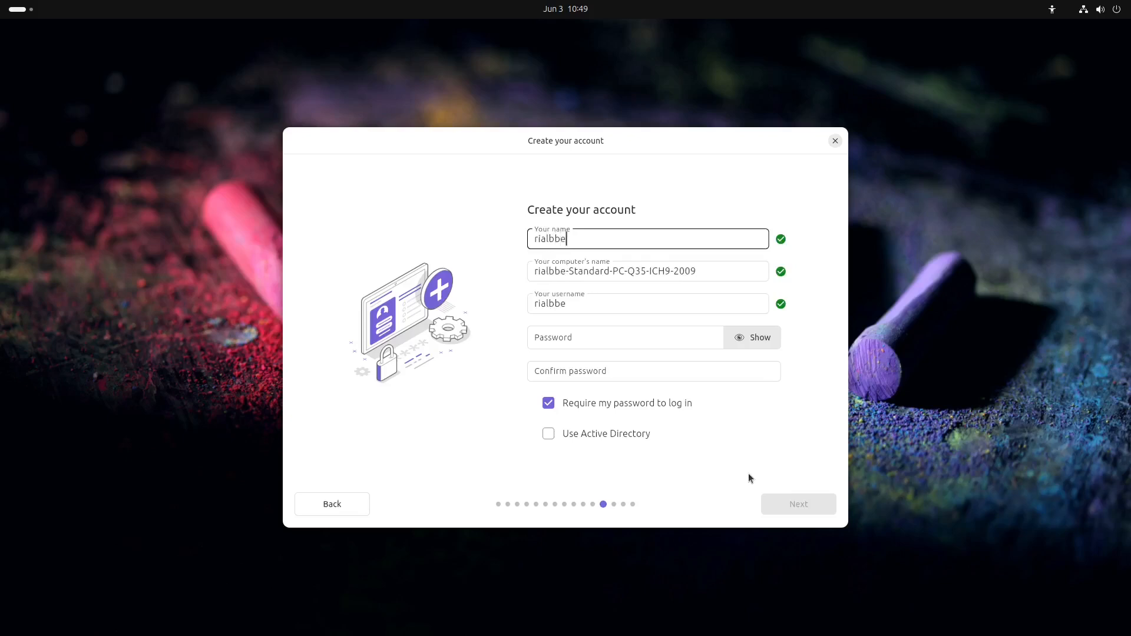
click(587, 334)
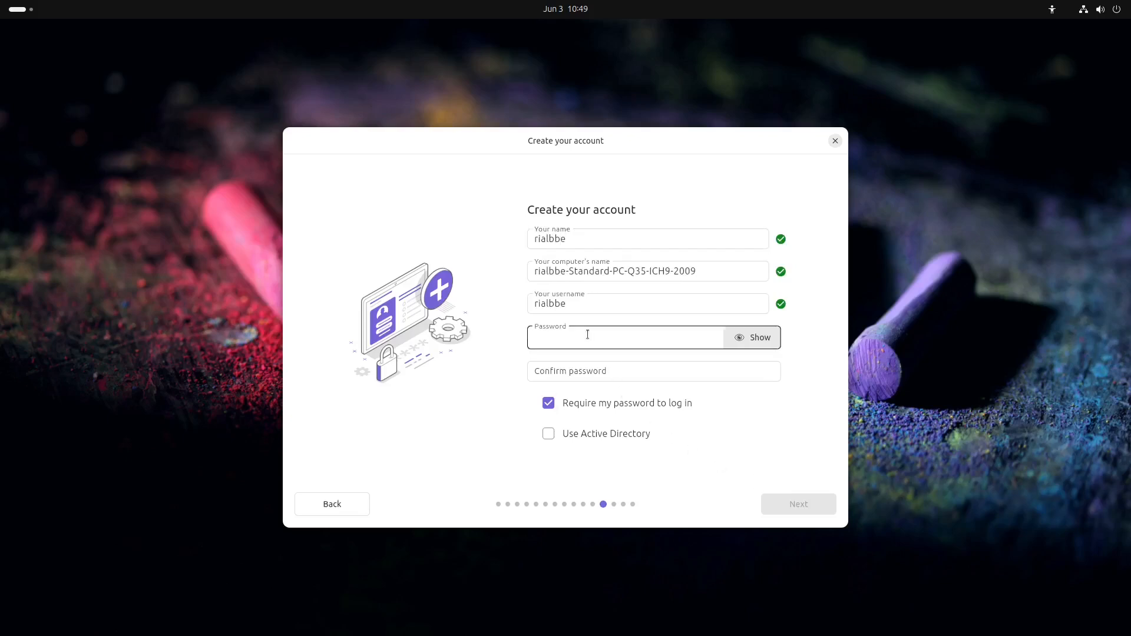
text(••••)
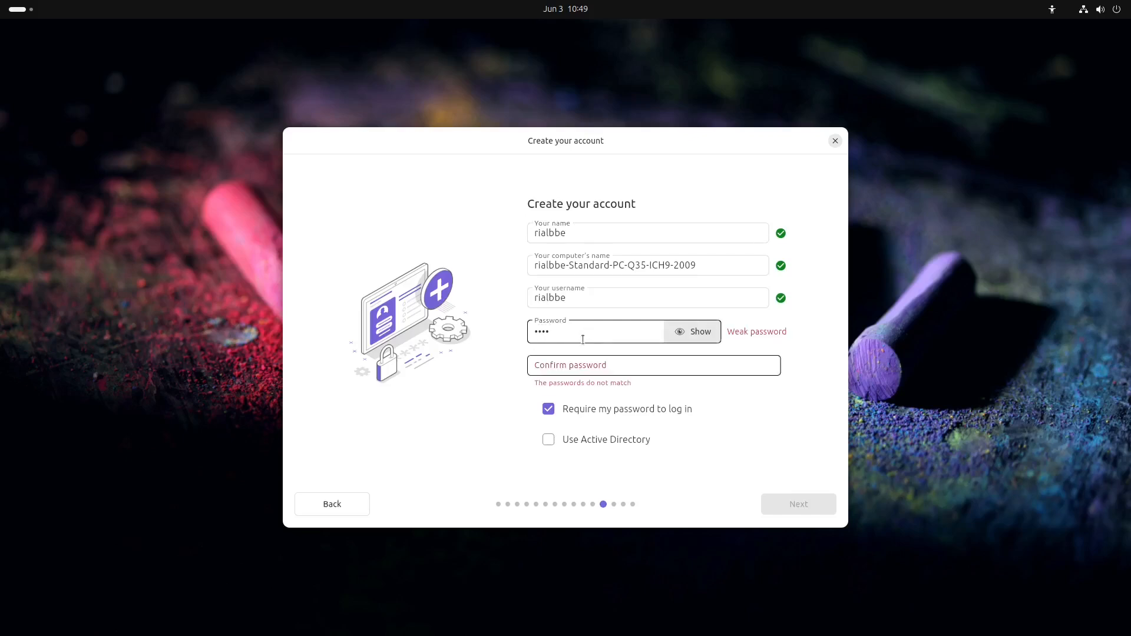
click(584, 368)
text(•)
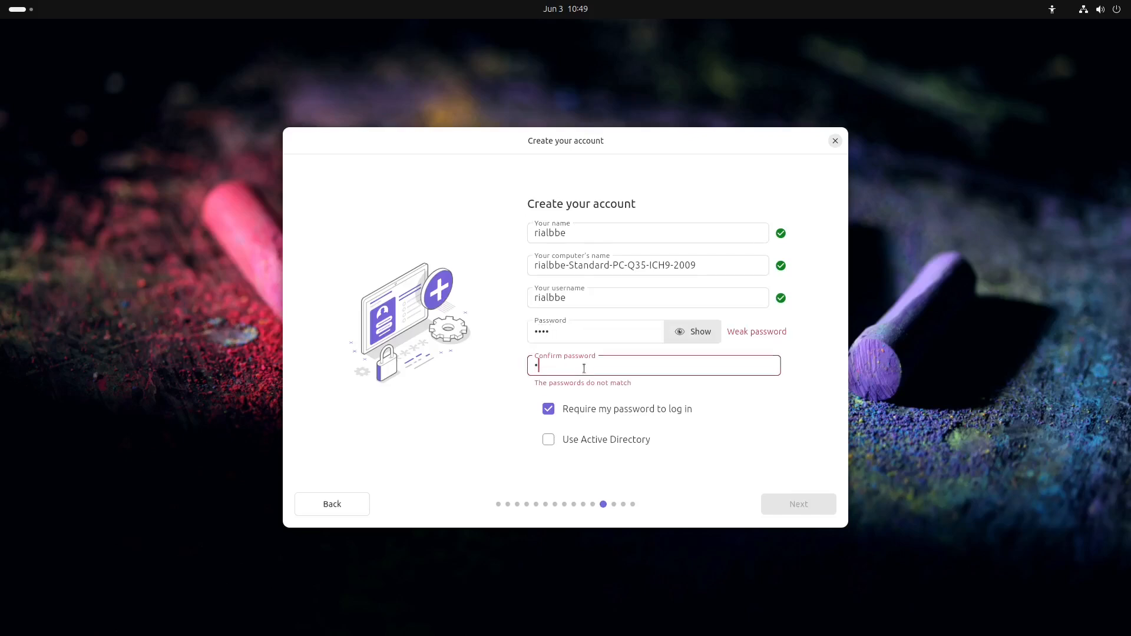
text(•••••)
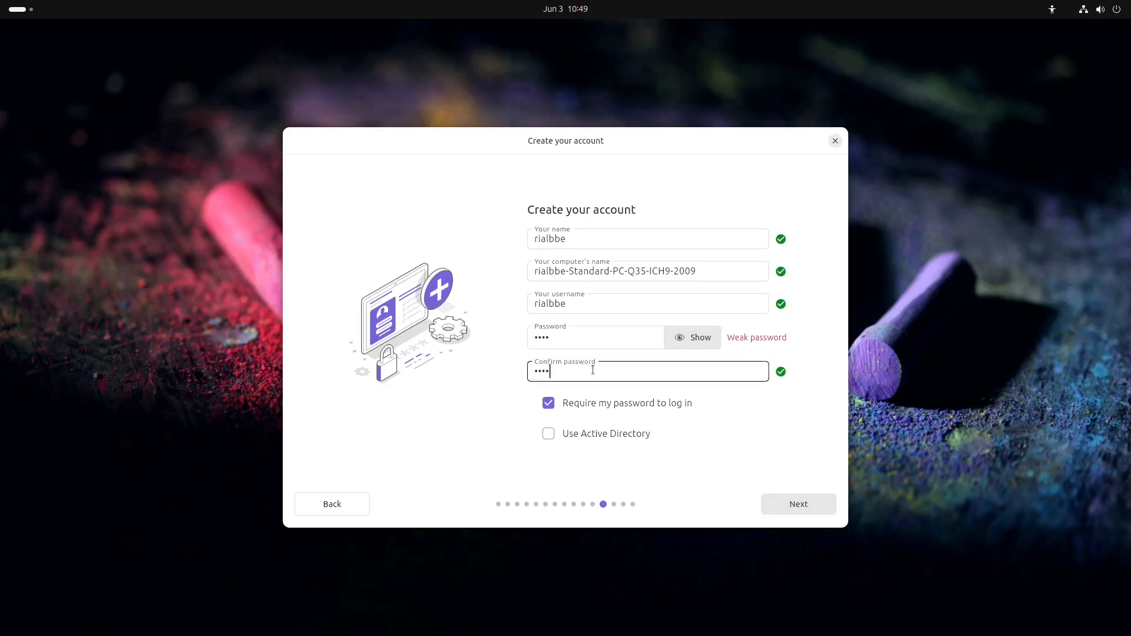
click(809, 505)
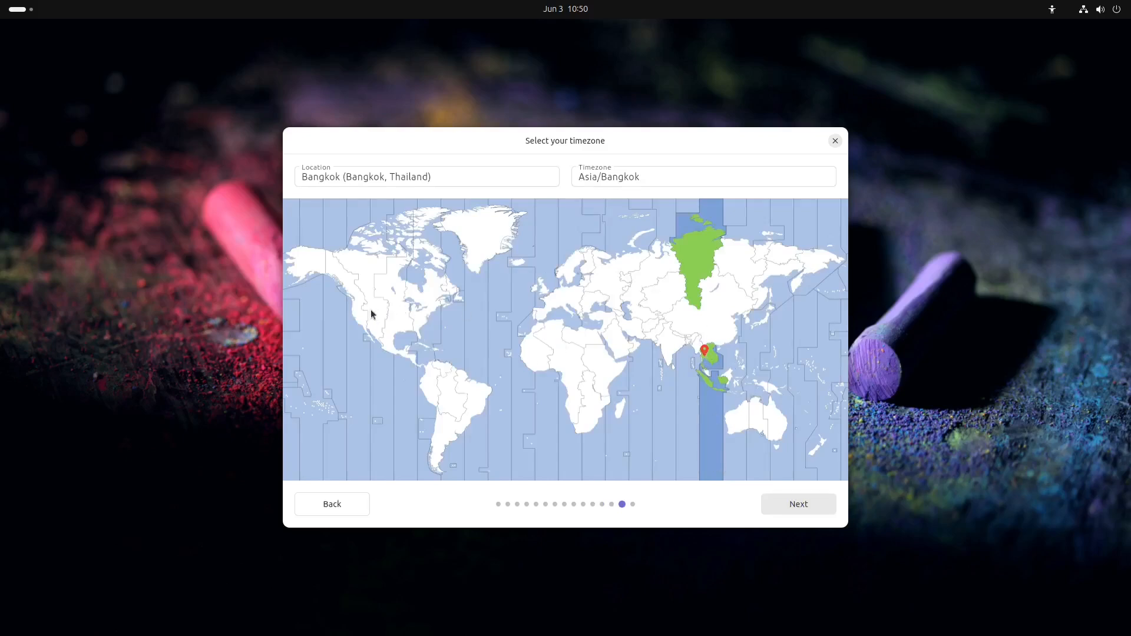
Set the location to Iloilo City in the Asia/Manila timezone and continue with the installation.
click(741, 366)
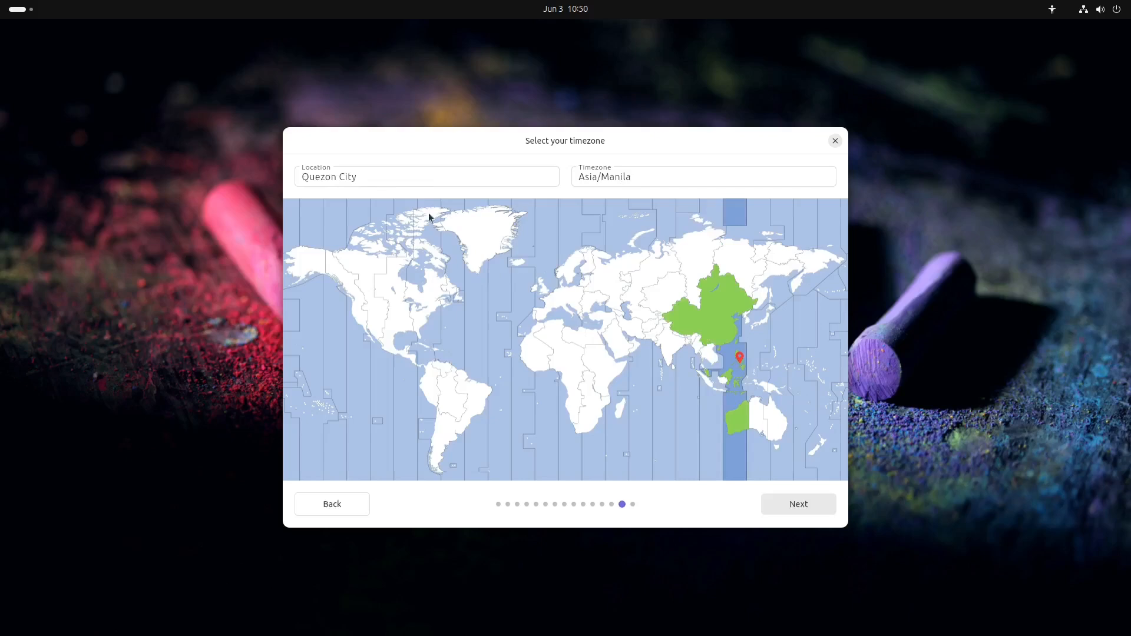
drag(338, 177, 229, 175)
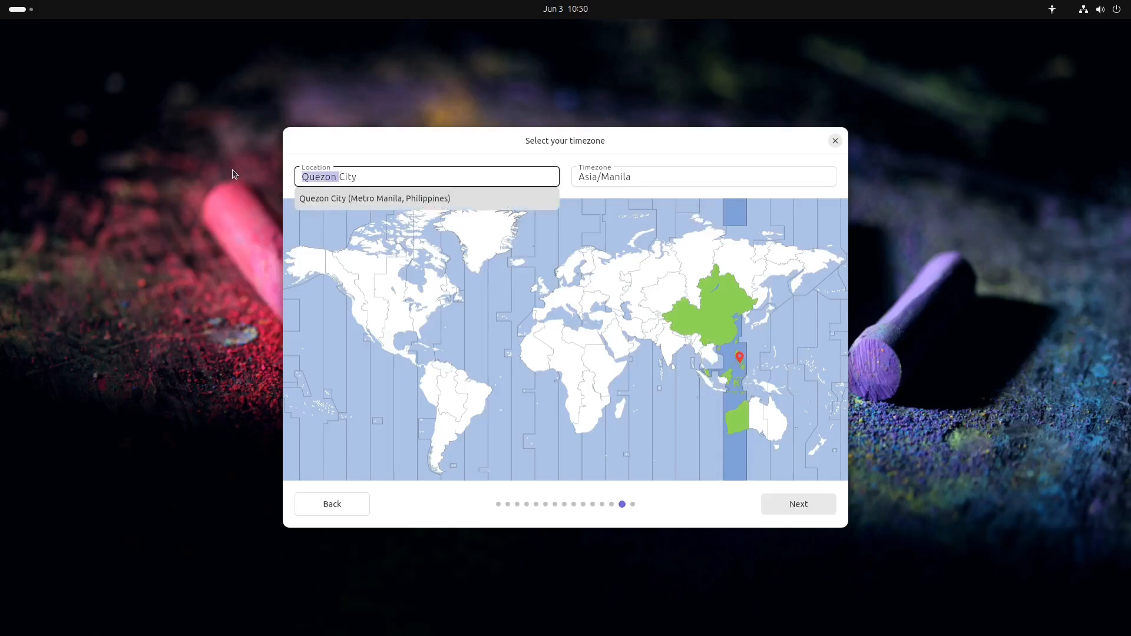
text(Iloil)
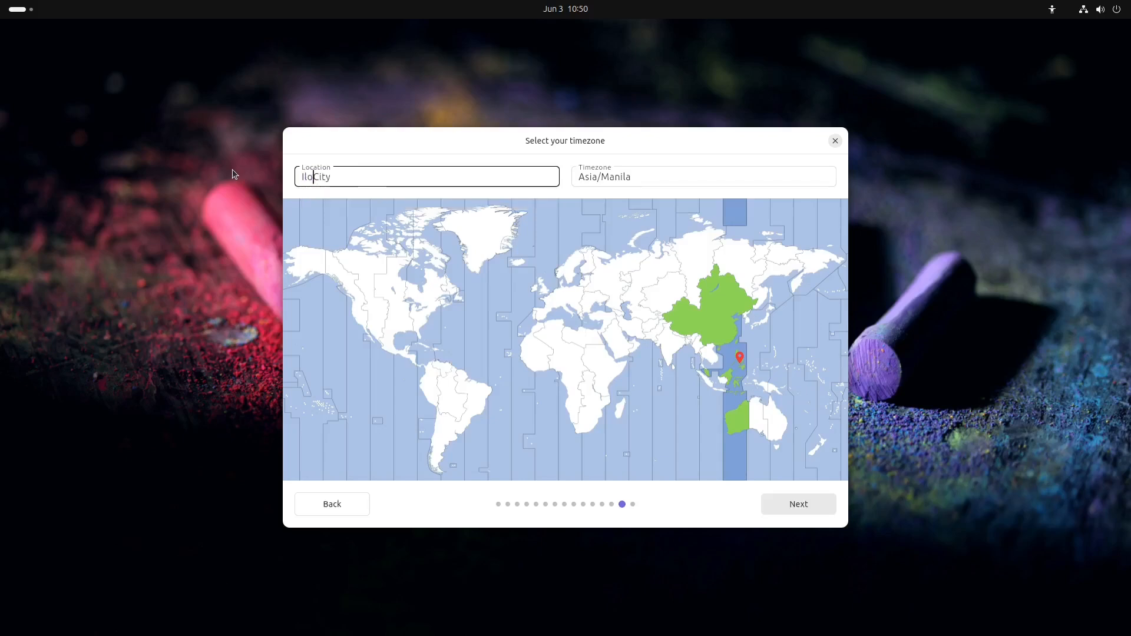
text(o)
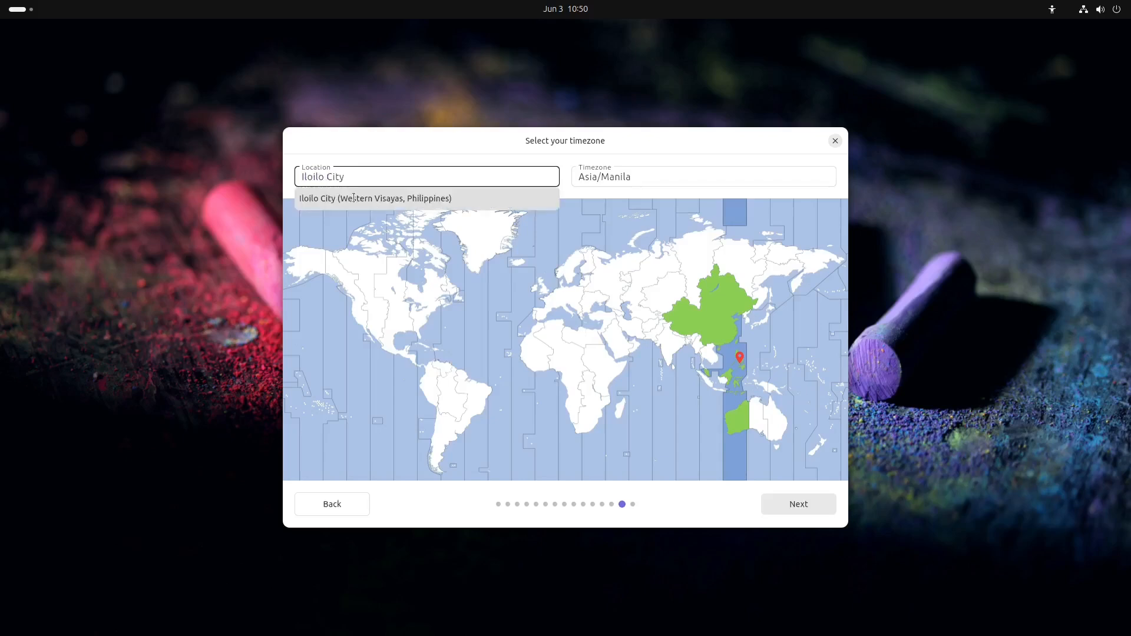
click(799, 508)
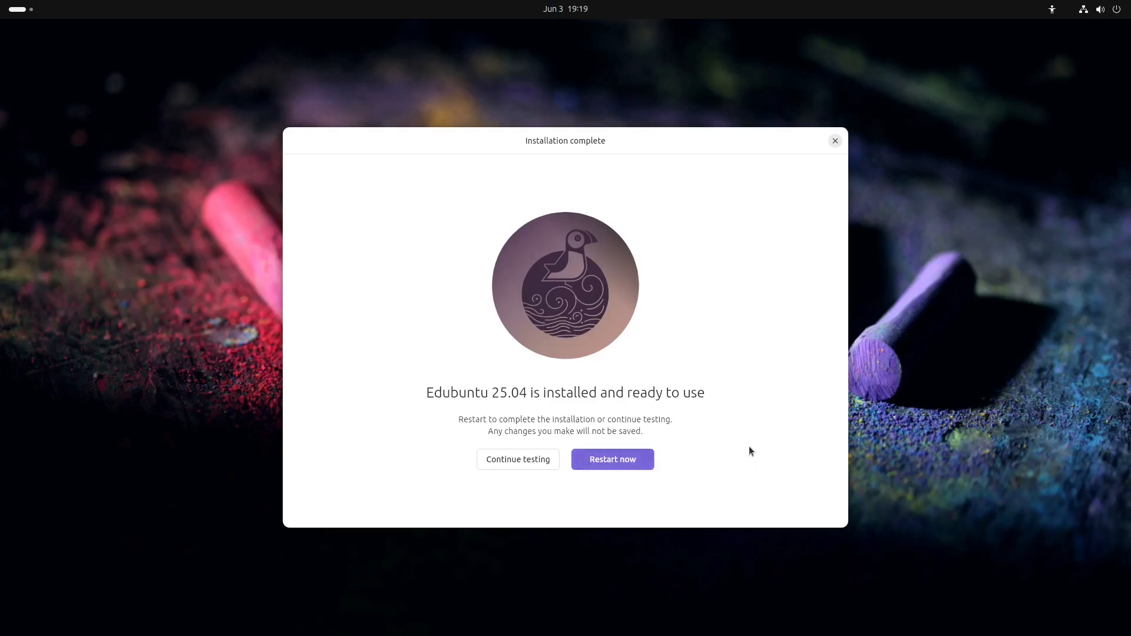
Restart into the installed system and log in to the created account with its password.
click(627, 465)
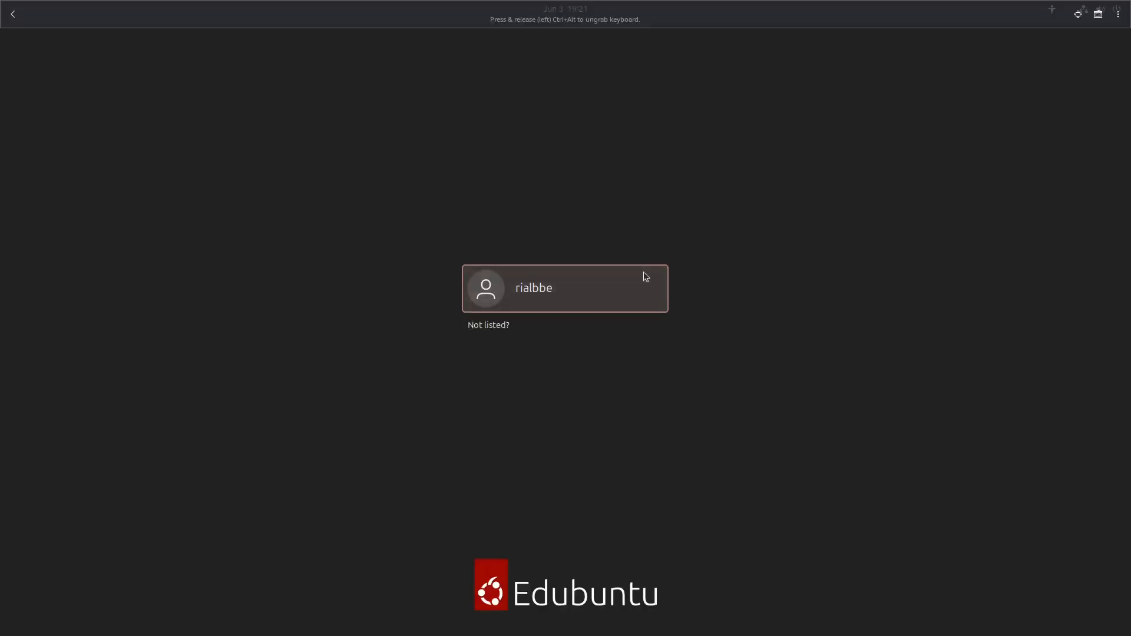
click(646, 277)
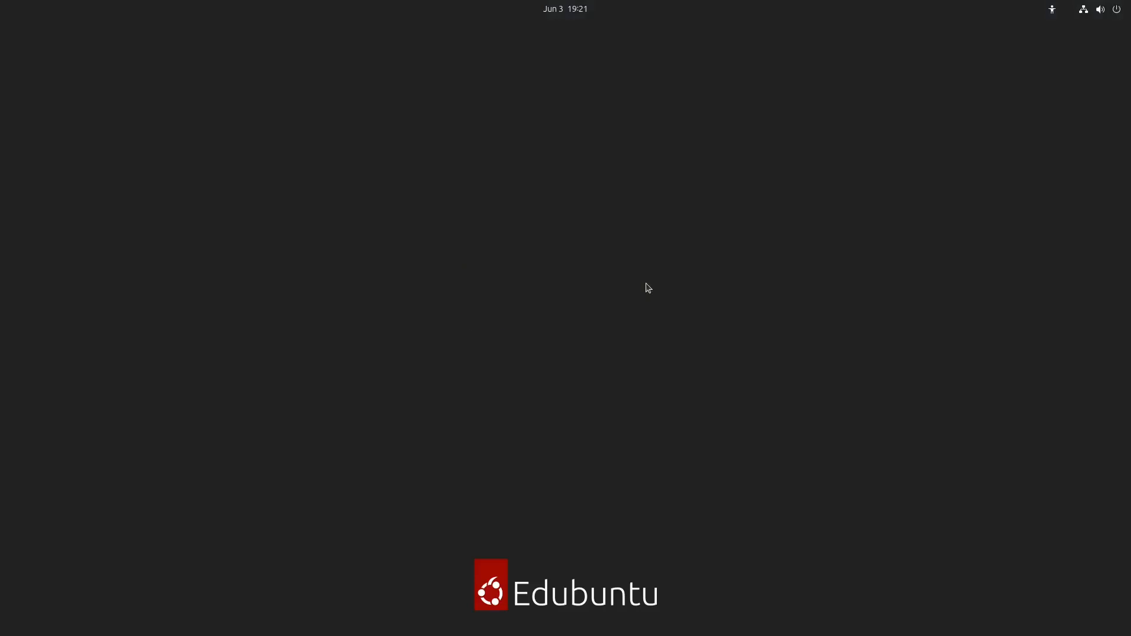
text(****)
key(Return)
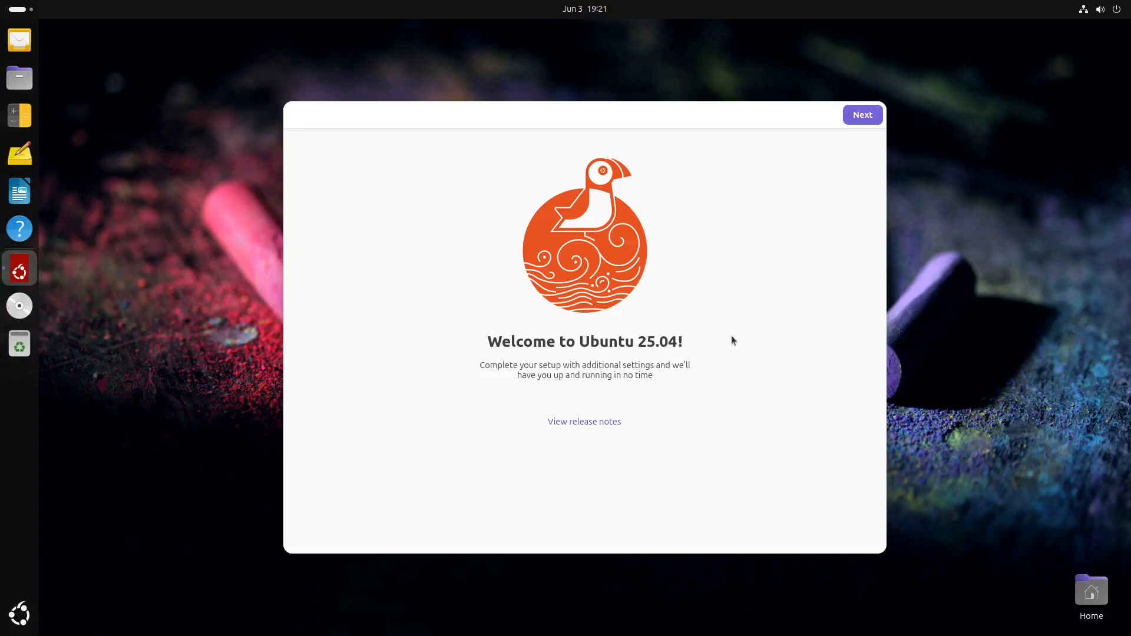
Complete the Ubuntu 25.04 welcome setup, agreeing to share system data with the Ubuntu team.
click(858, 117)
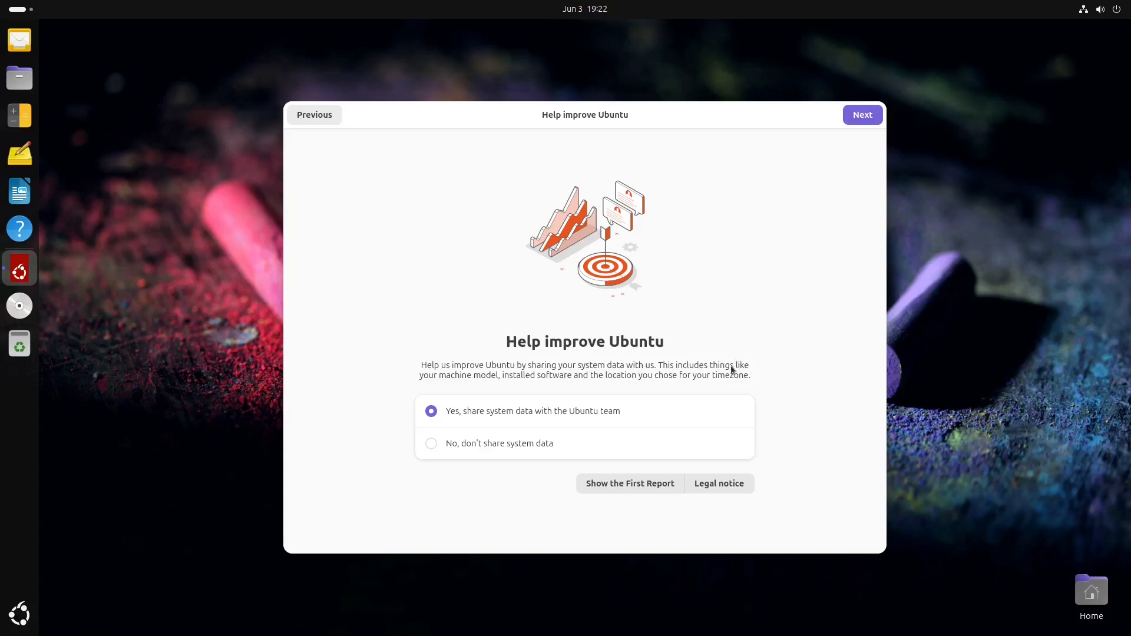
click(857, 117)
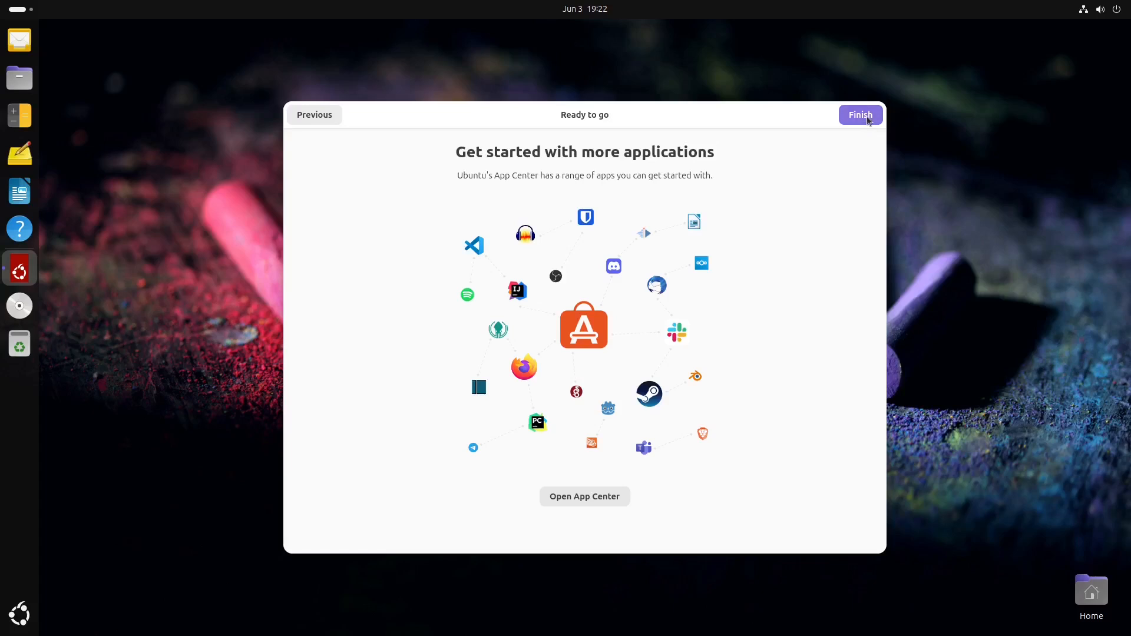
click(865, 117)
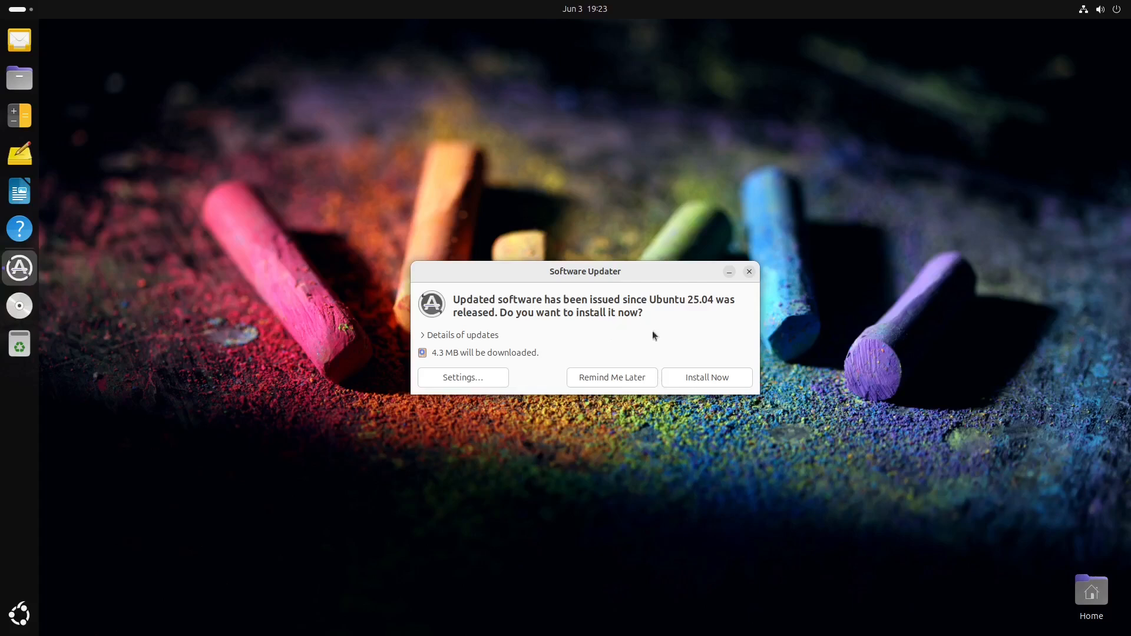
Install the offered software updates, checking the installation details, and close the Software Updater.
click(700, 378)
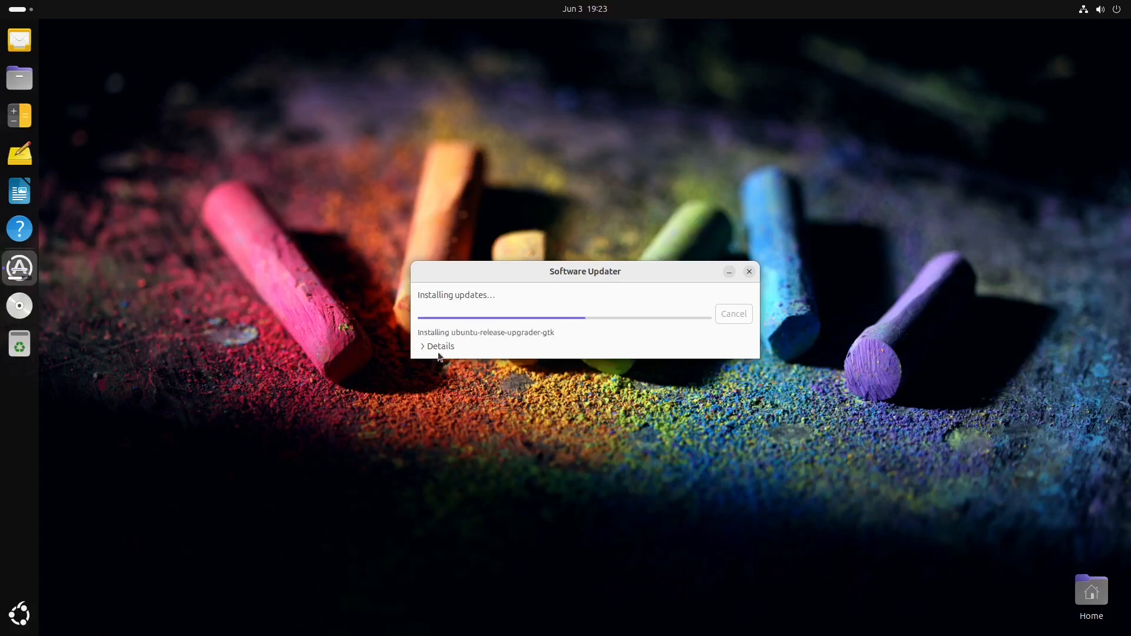
click(457, 350)
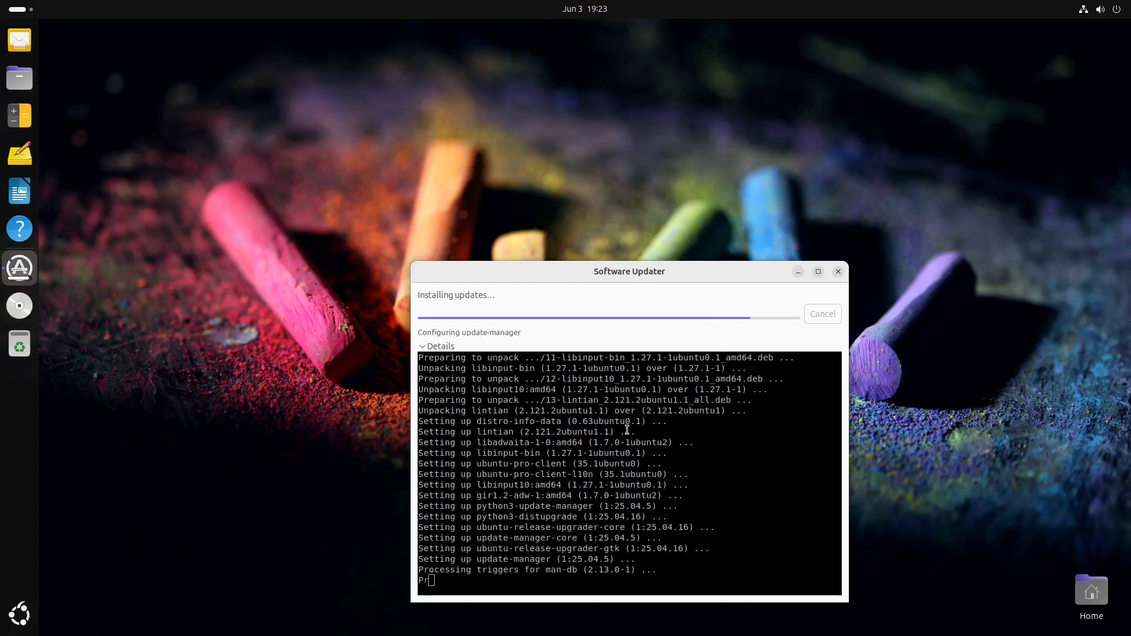
click(447, 348)
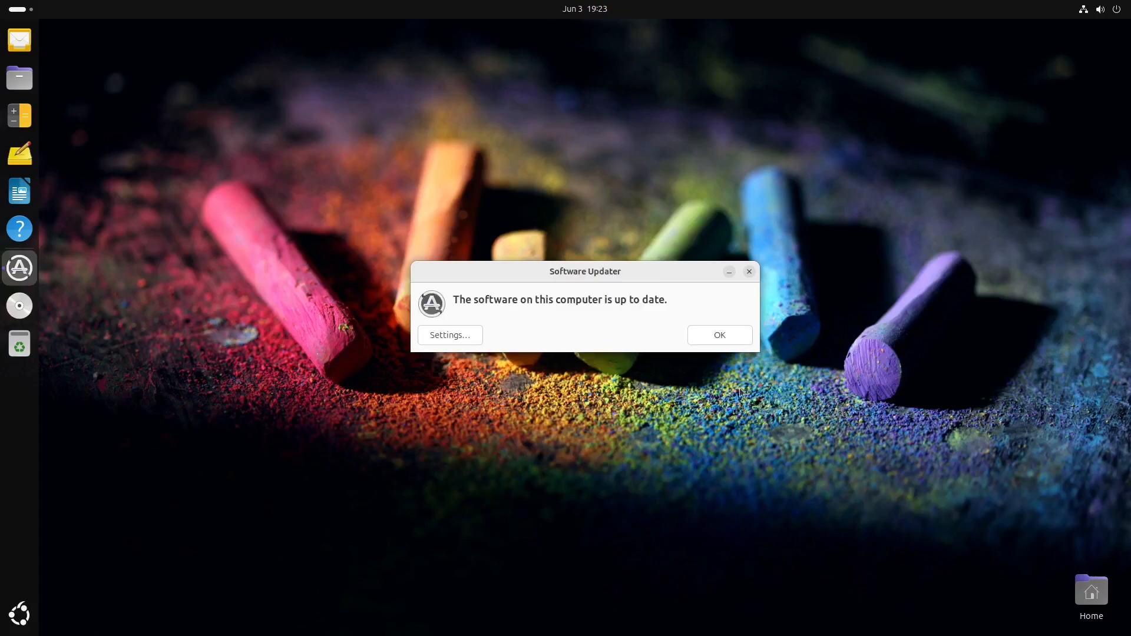
click(722, 335)
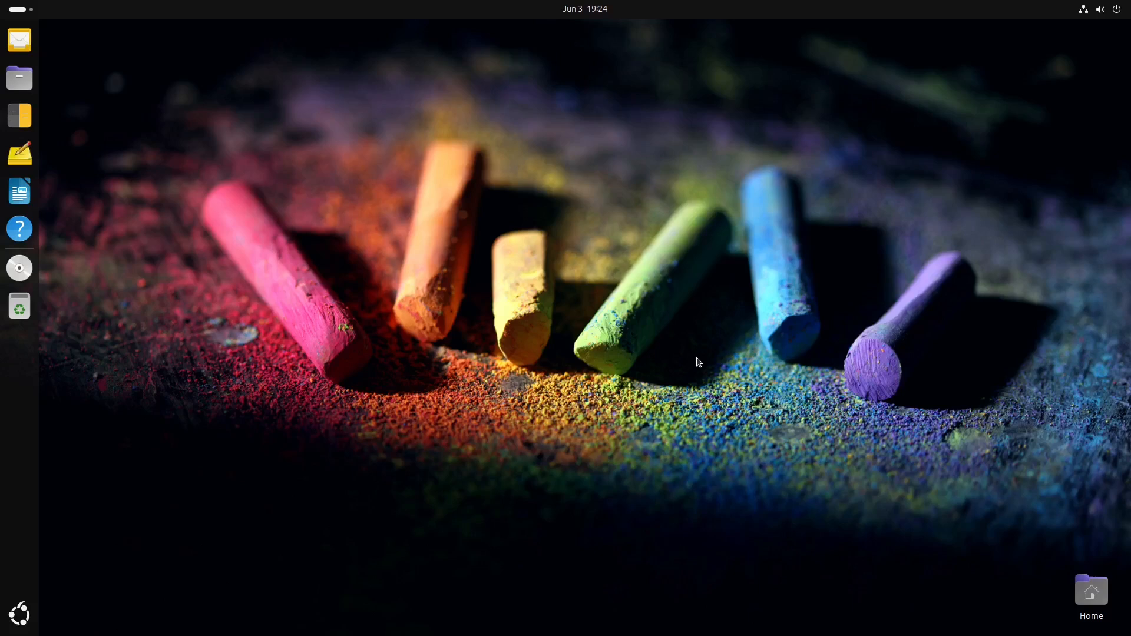
View the grid of installed applications and return to the desktop.
click(21, 616)
click(21, 617)
click(22, 620)
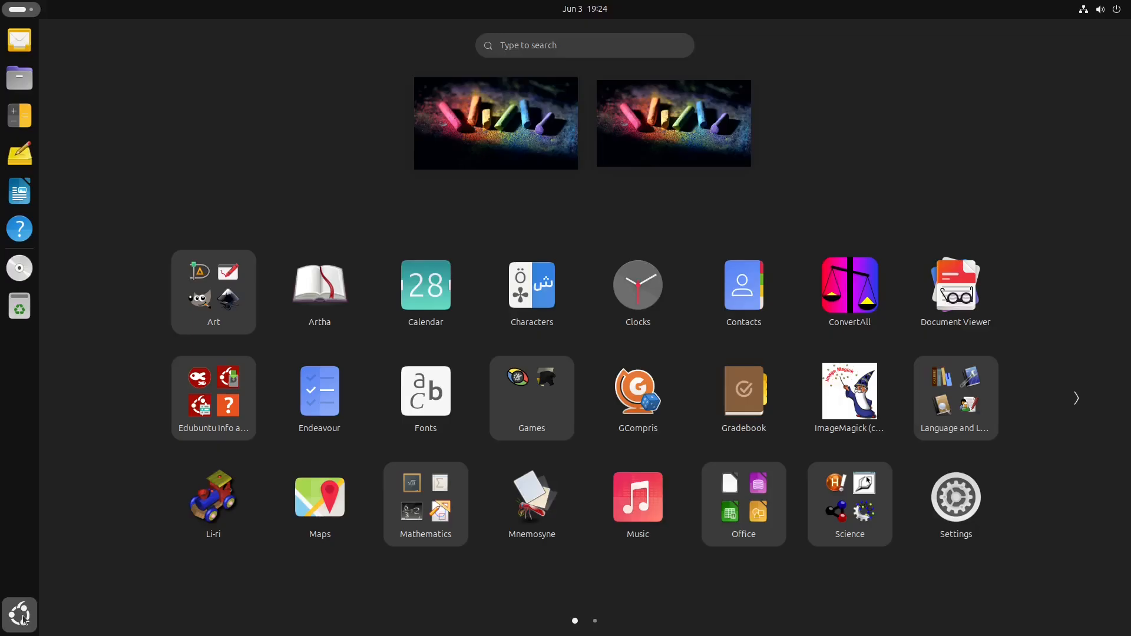
click(22, 619)
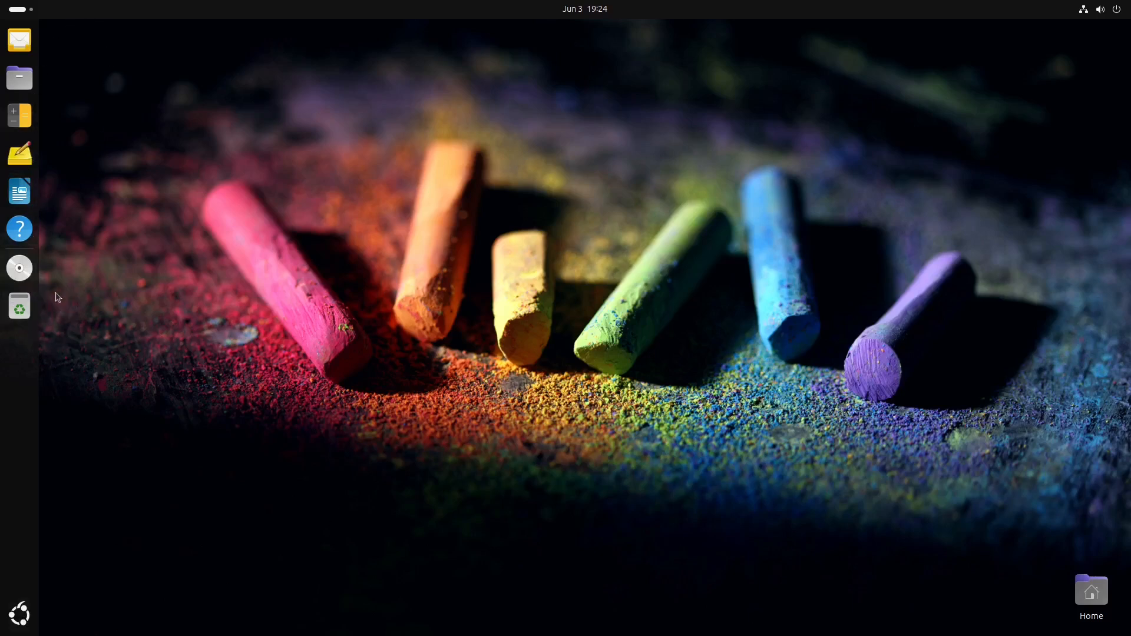
View the workspace overview and the system menu, returning to the desktop.
click(34, 12)
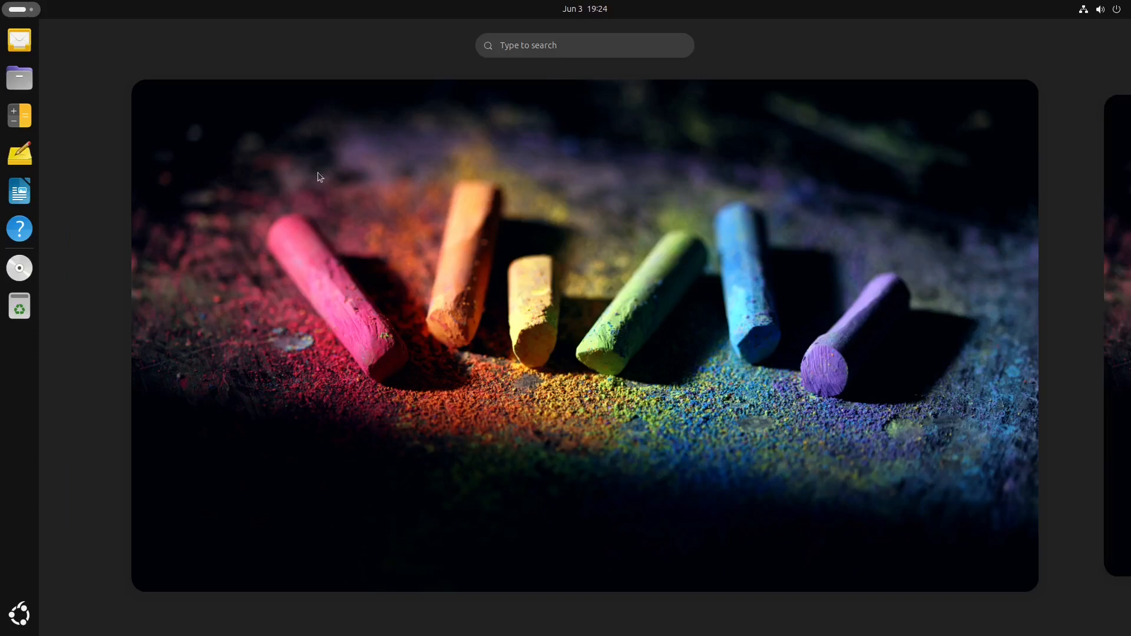
click(21, 9)
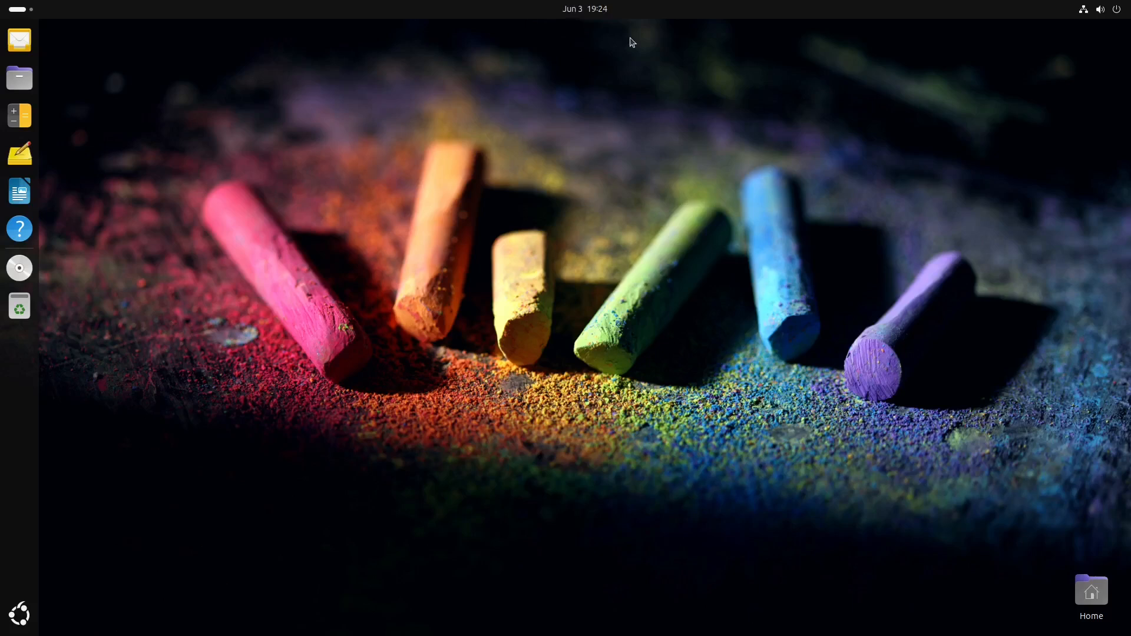
click(1122, 16)
click(1121, 13)
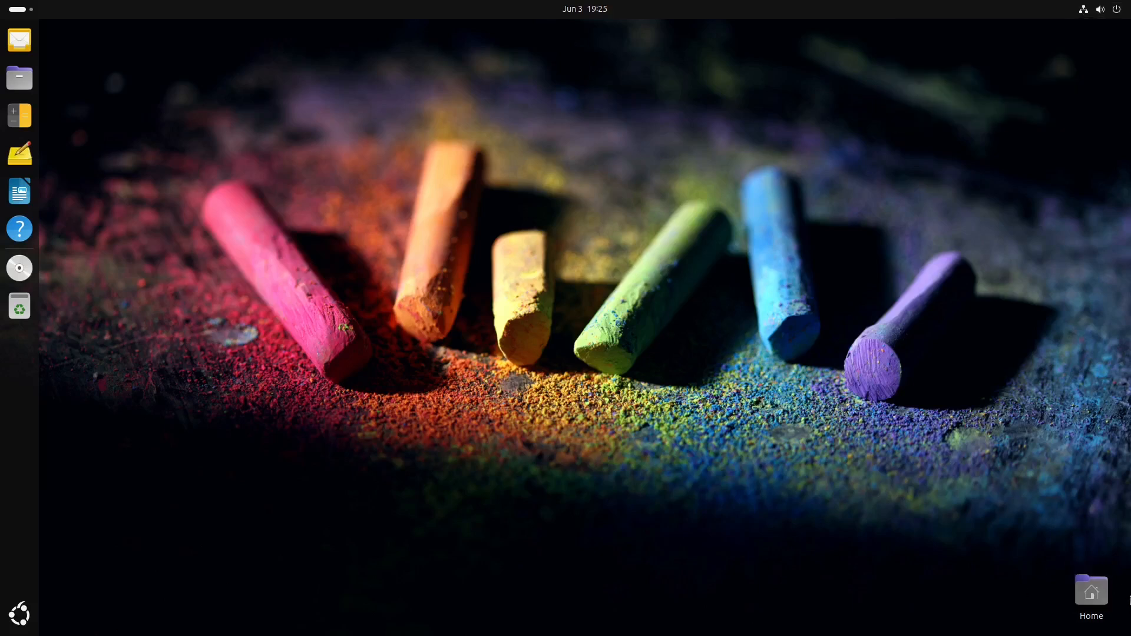
Examine the actions offered for the Home folder on the desktop without choosing any.
right_click(1093, 597)
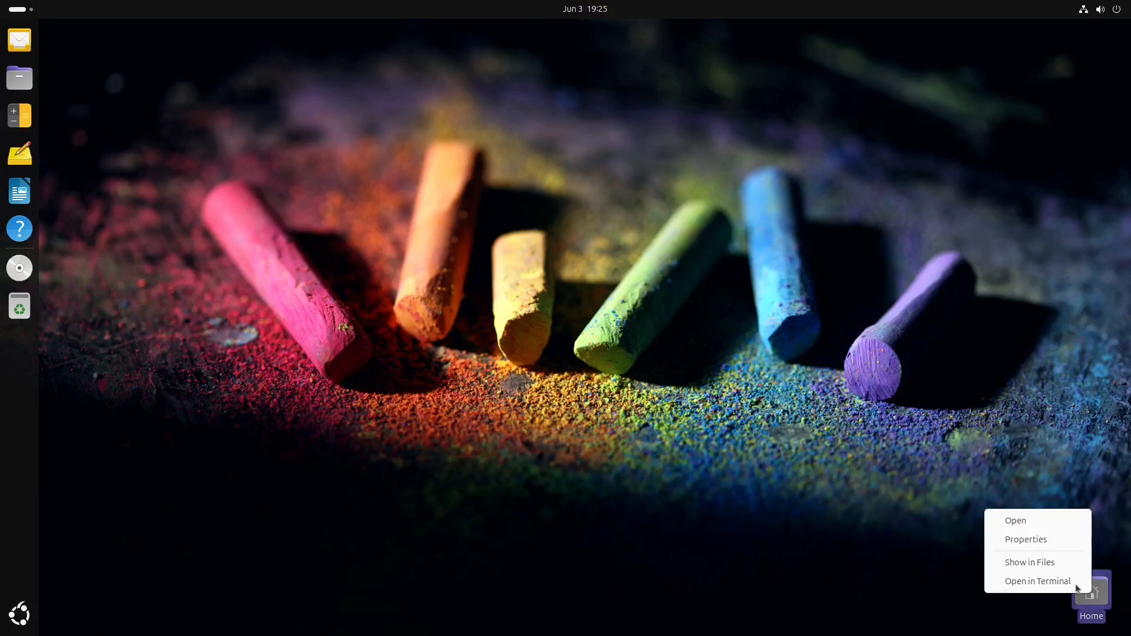
key(Escape)
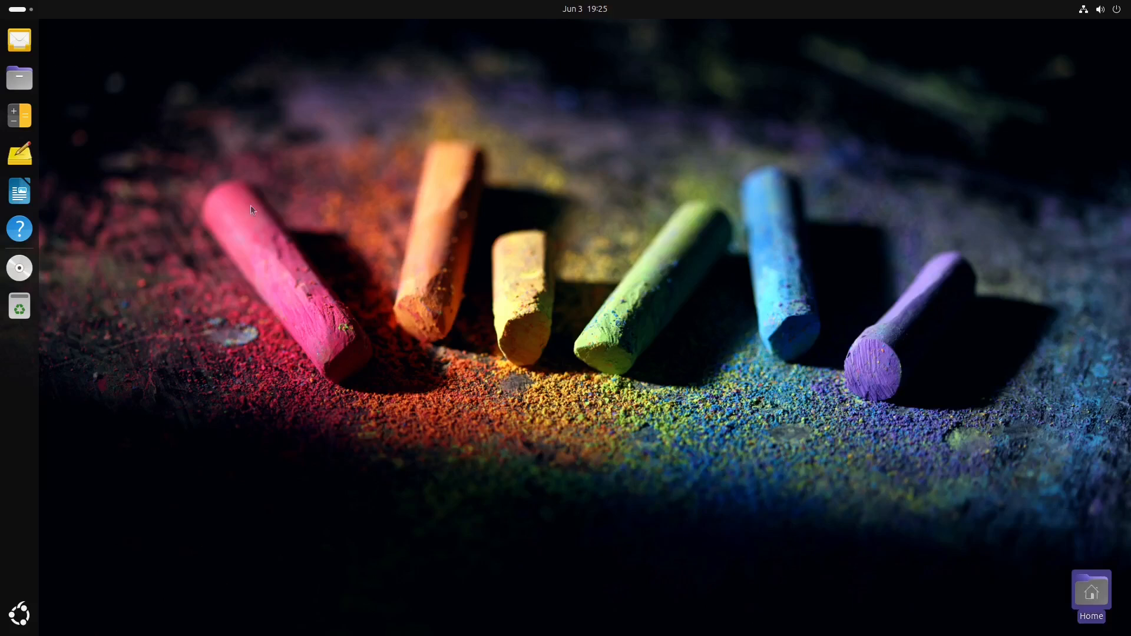
right_click(1087, 589)
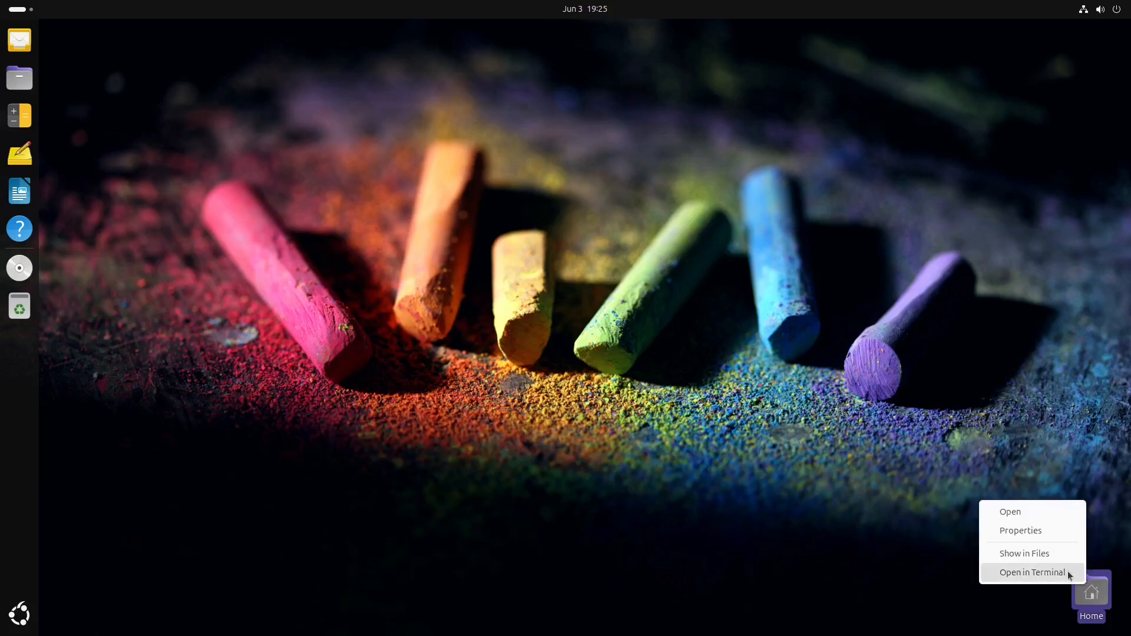
key(Escape)
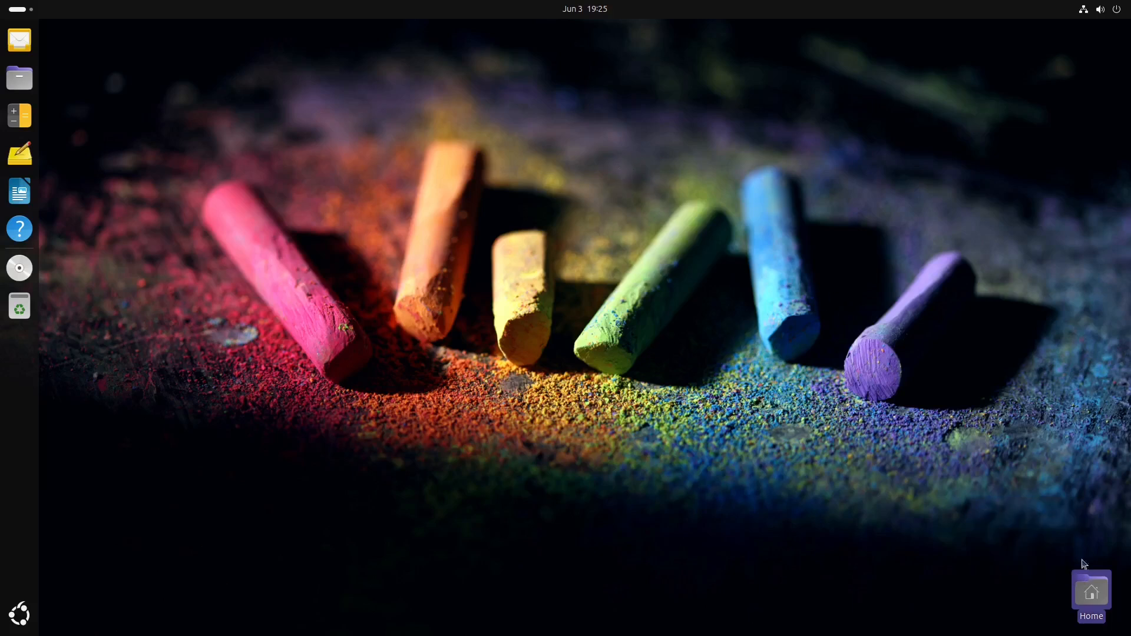
mouse_move(1091, 594)
mouse_down()
mouse_move(848, 519)
mouse_move(856, 524)
mouse_move(271, 112)
mouse_move(70, 53)
mouse_move(452, 248)
mouse_move(1004, 468)
mouse_move(1099, 584)
mouse_move(1090, 600)
mouse_up()
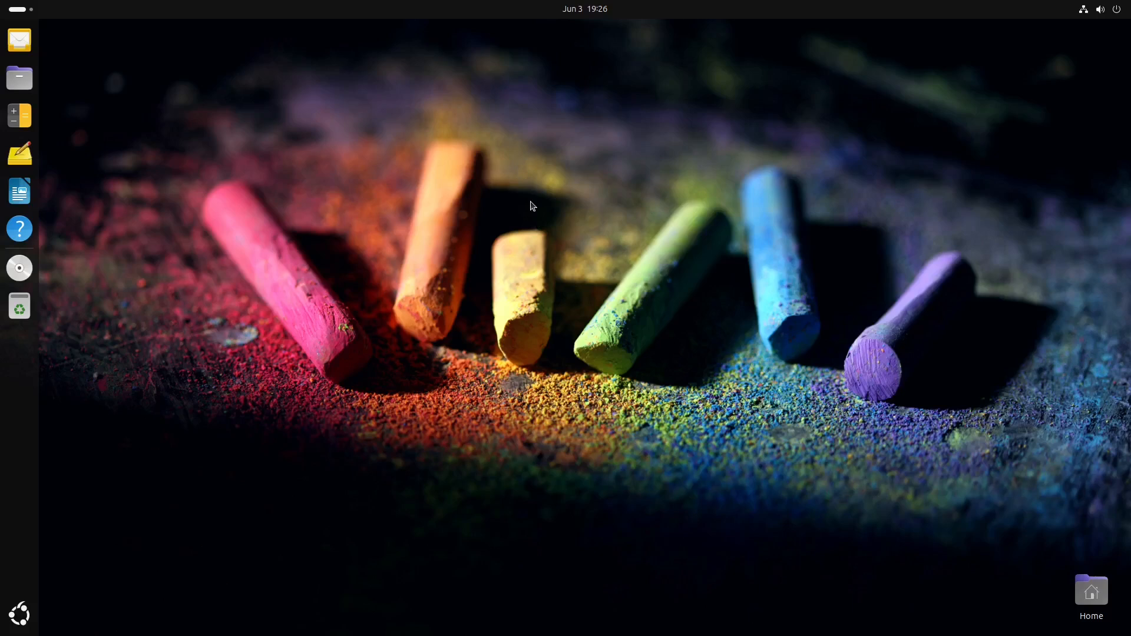
Switch the desktop's appearance style to Dark and move the Settings window aside to reveal more of the wallpaper.
right_click(571, 223)
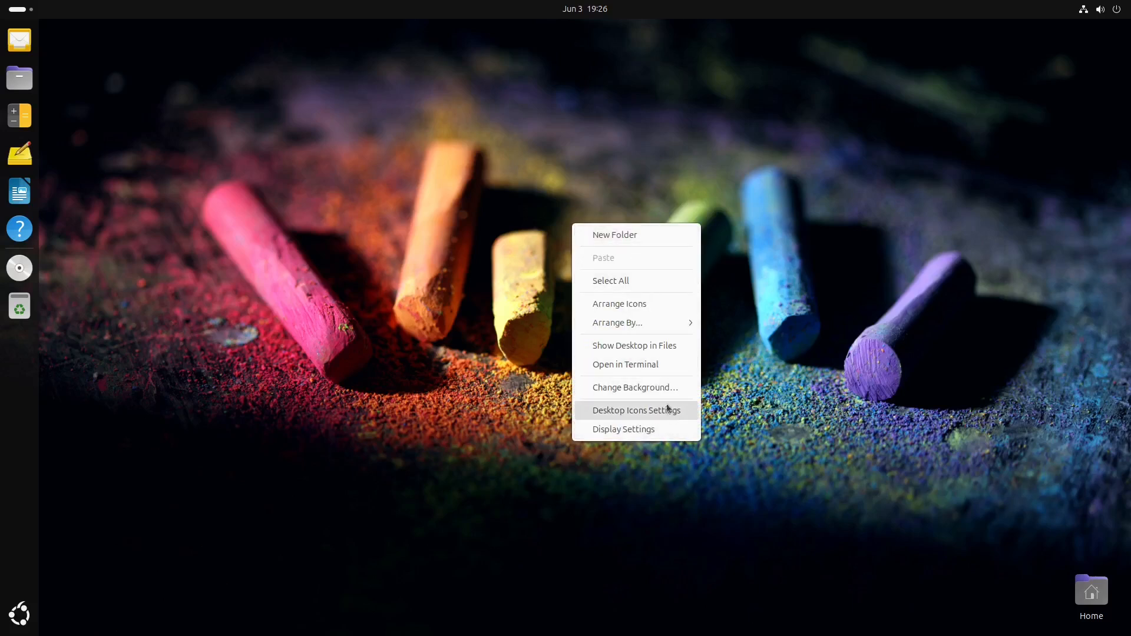
click(685, 383)
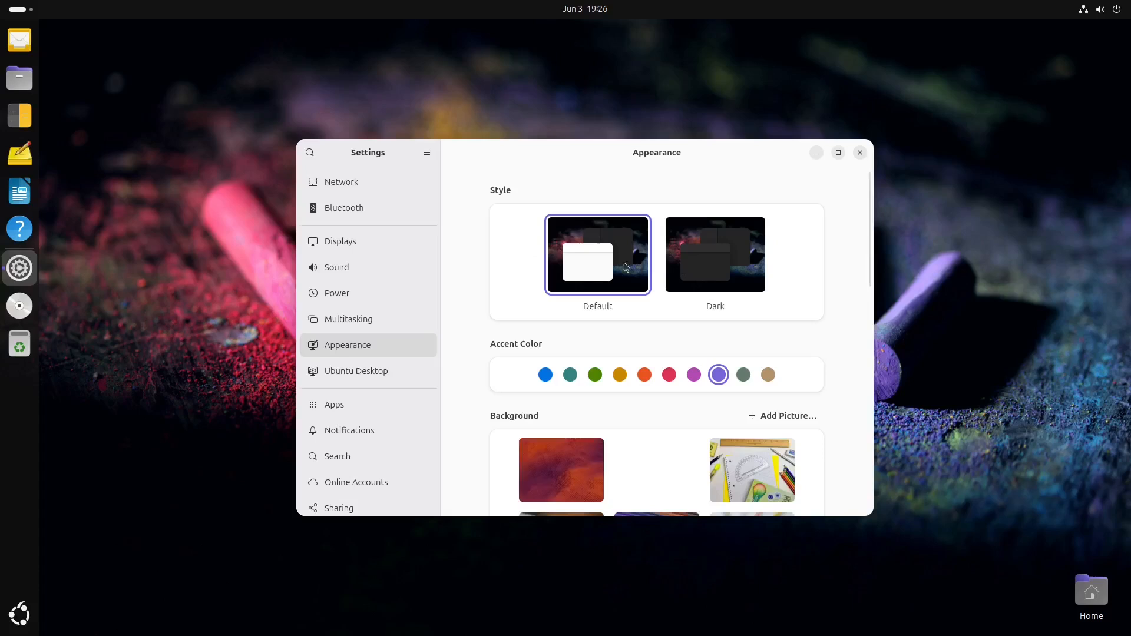
click(736, 263)
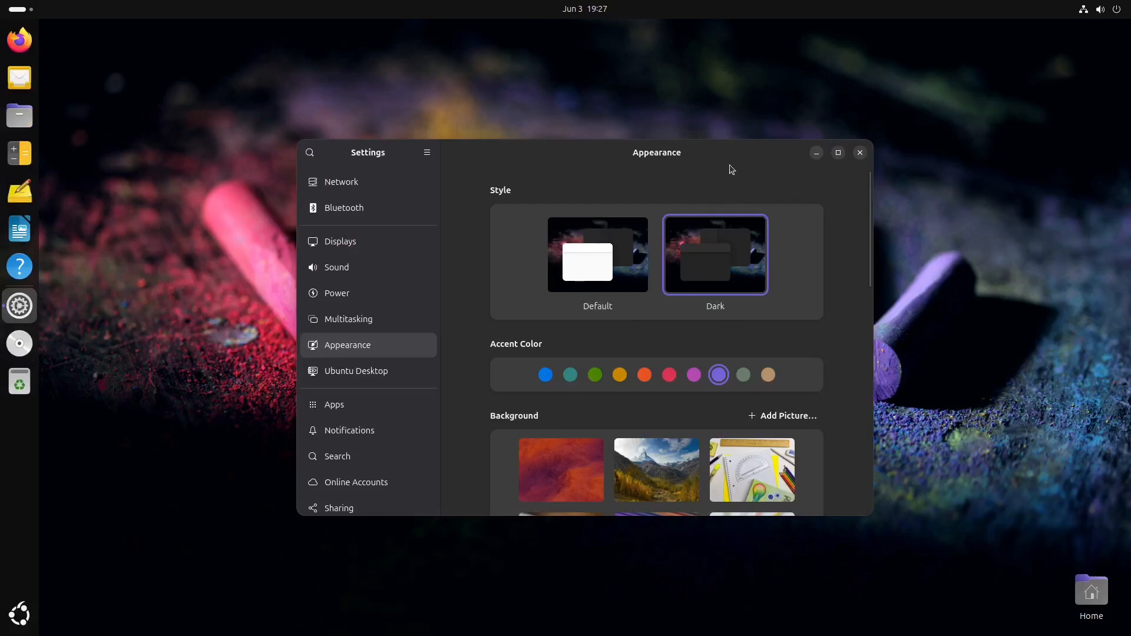
drag(717, 151, 479, 261)
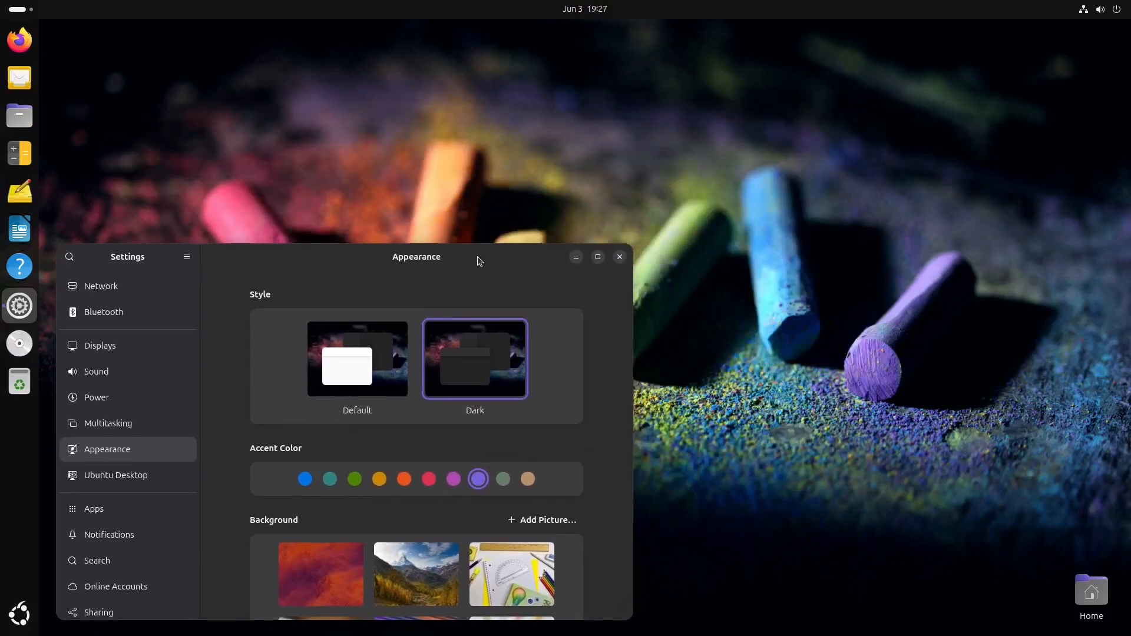
Try the orange block pattern, the snowy mountain and the ruler-and-pencils pictures as the desktop background.
scroll(609, 373, down, 4)
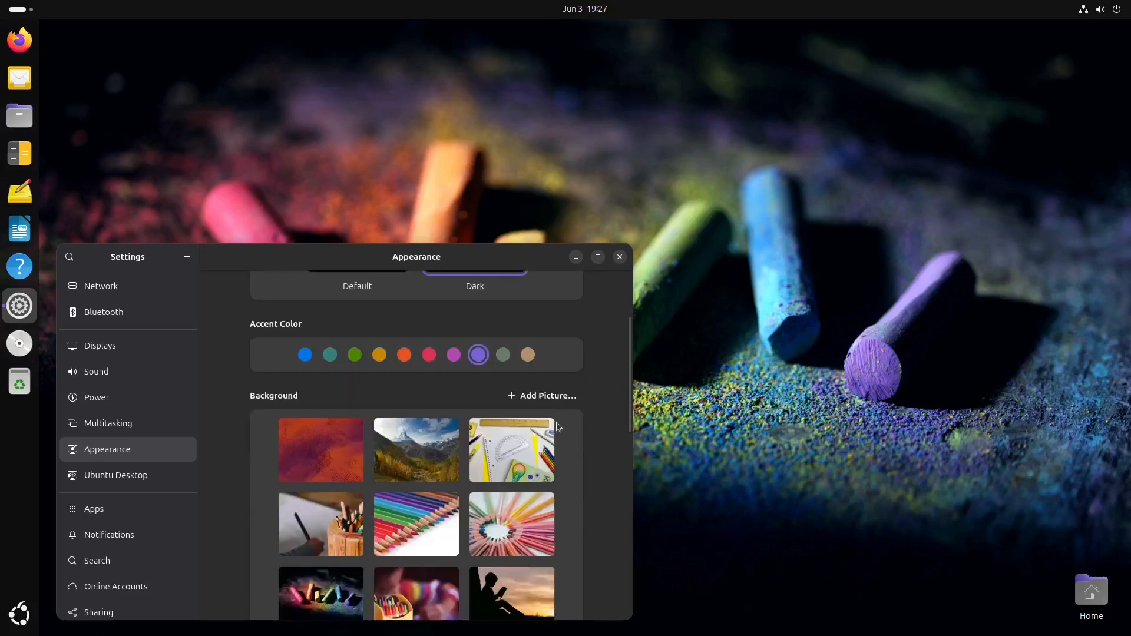
click(331, 457)
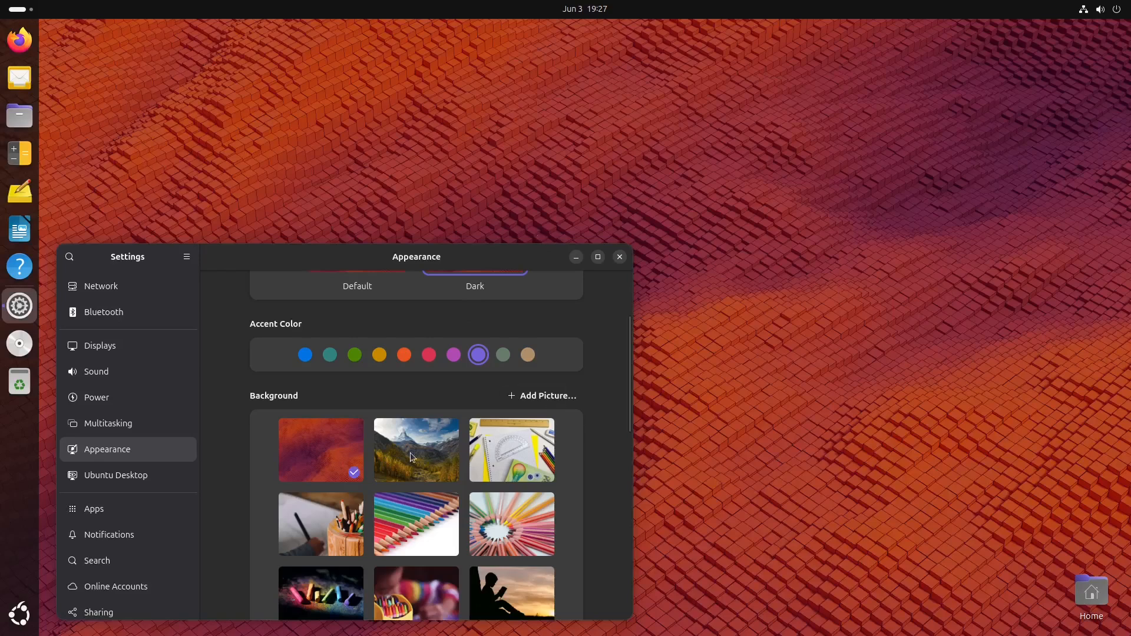
click(435, 454)
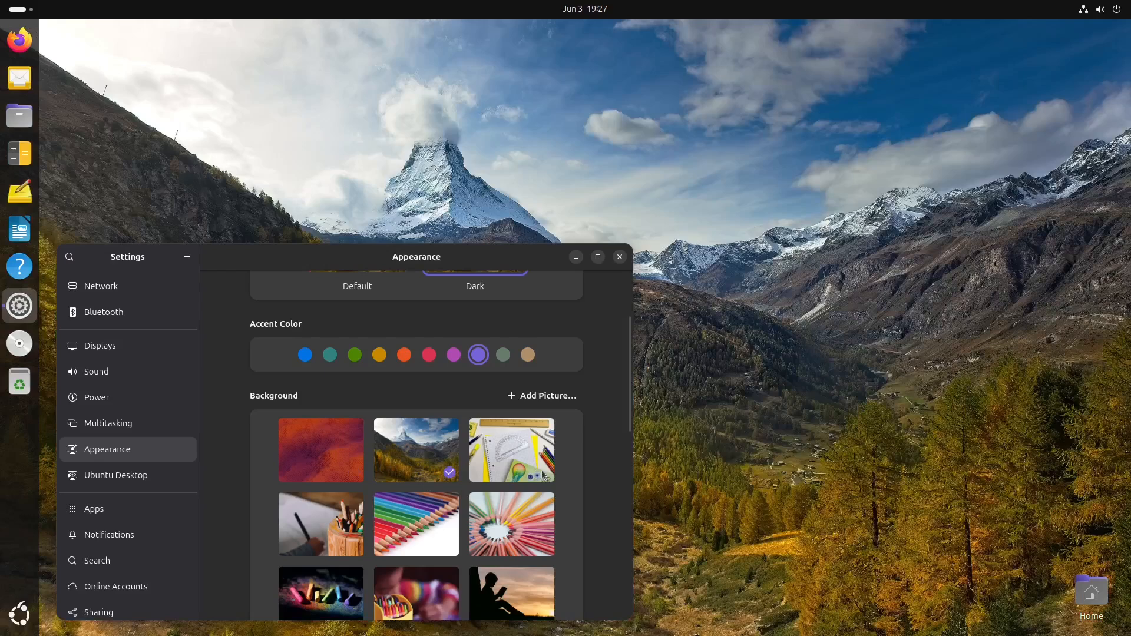
click(502, 462)
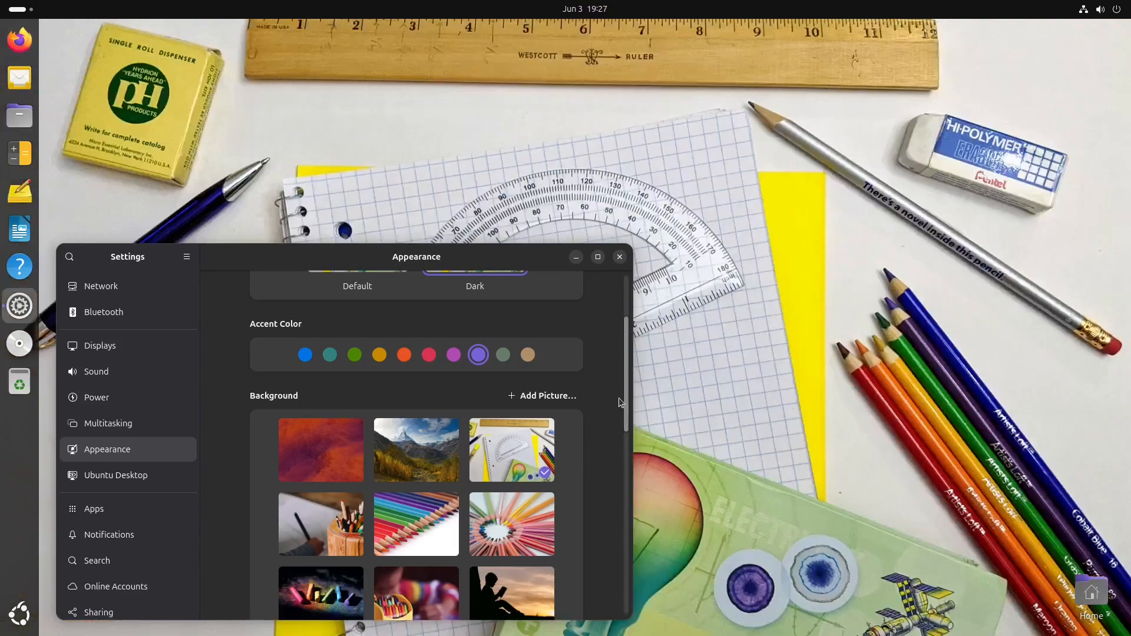
Try more backgrounds, from the pencil cup and rainbow pencils through the chalk and crayon-box pictures to the reading boy at sunset.
drag(627, 388, 627, 447)
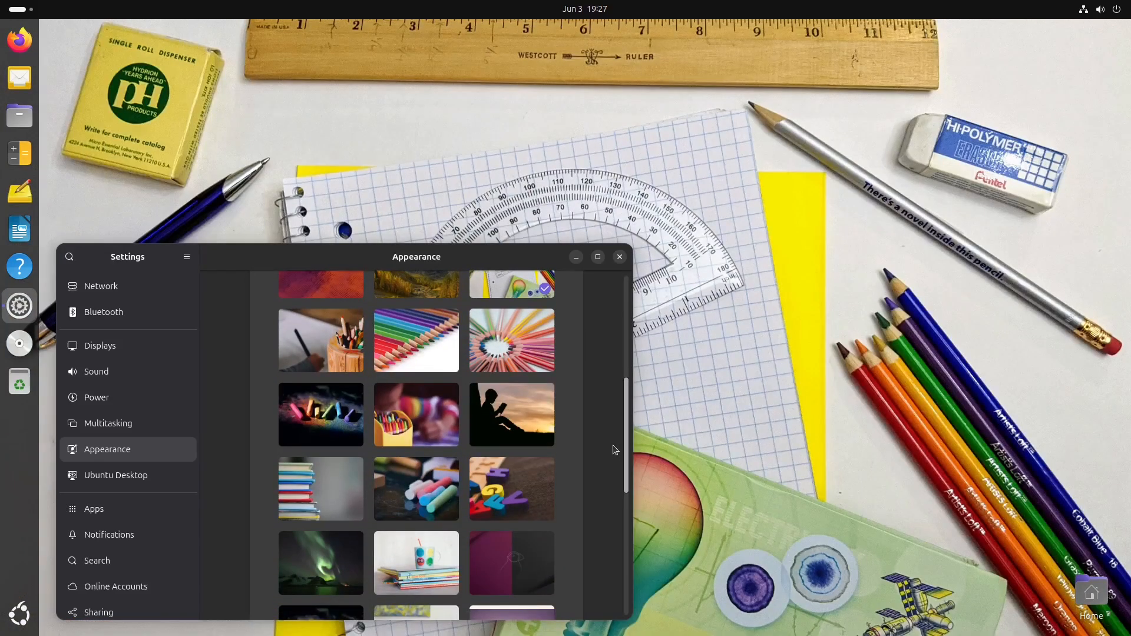
click(316, 357)
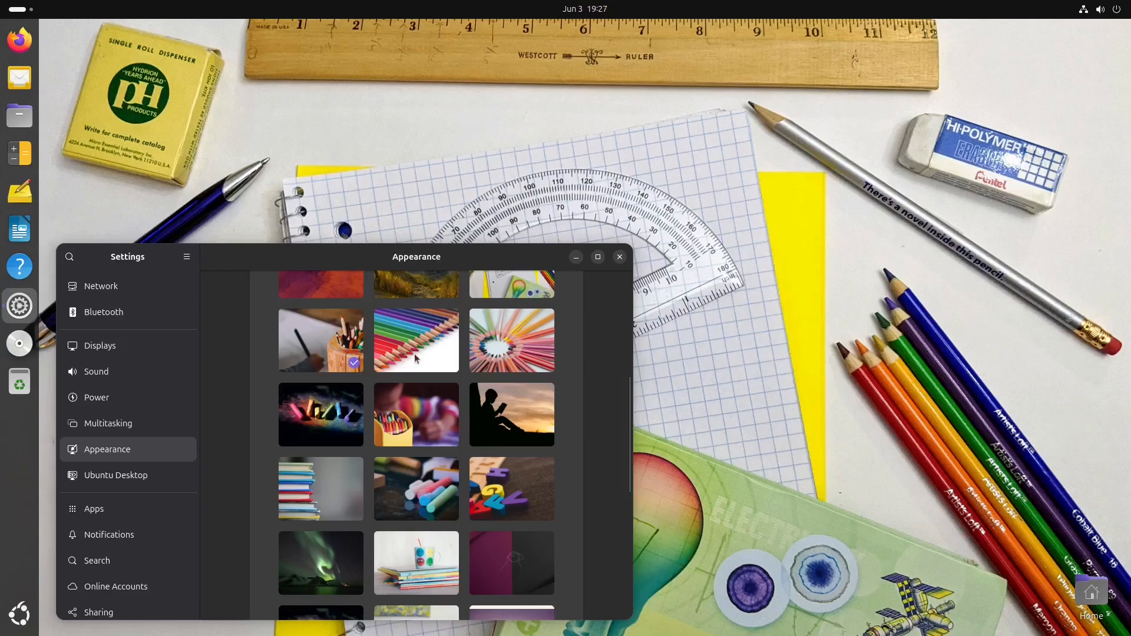
click(415, 354)
click(349, 417)
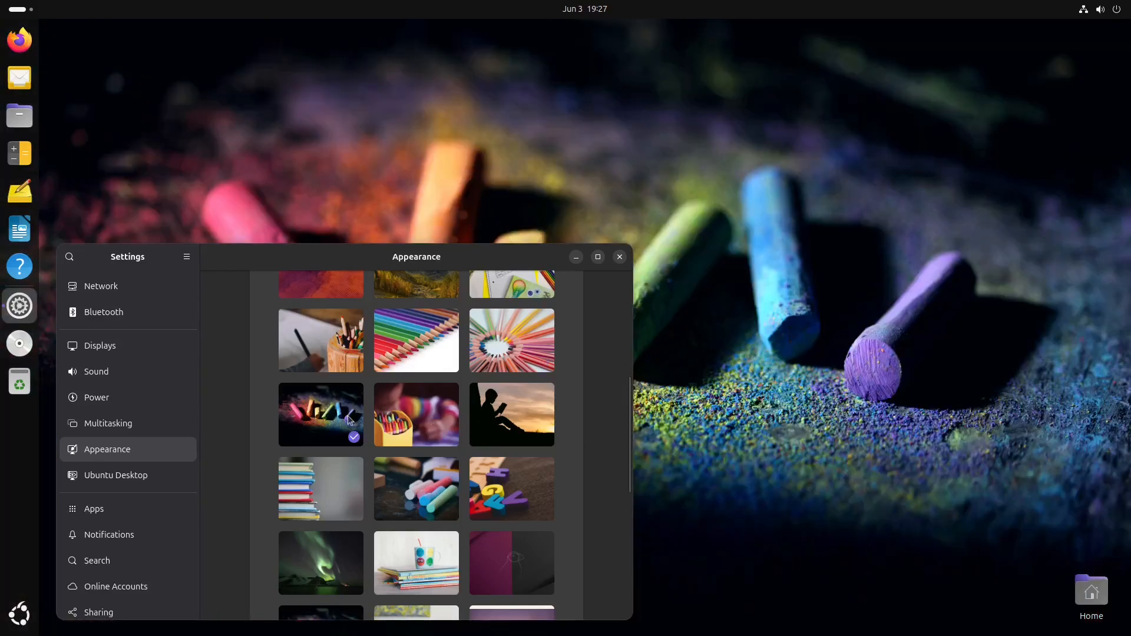
click(416, 423)
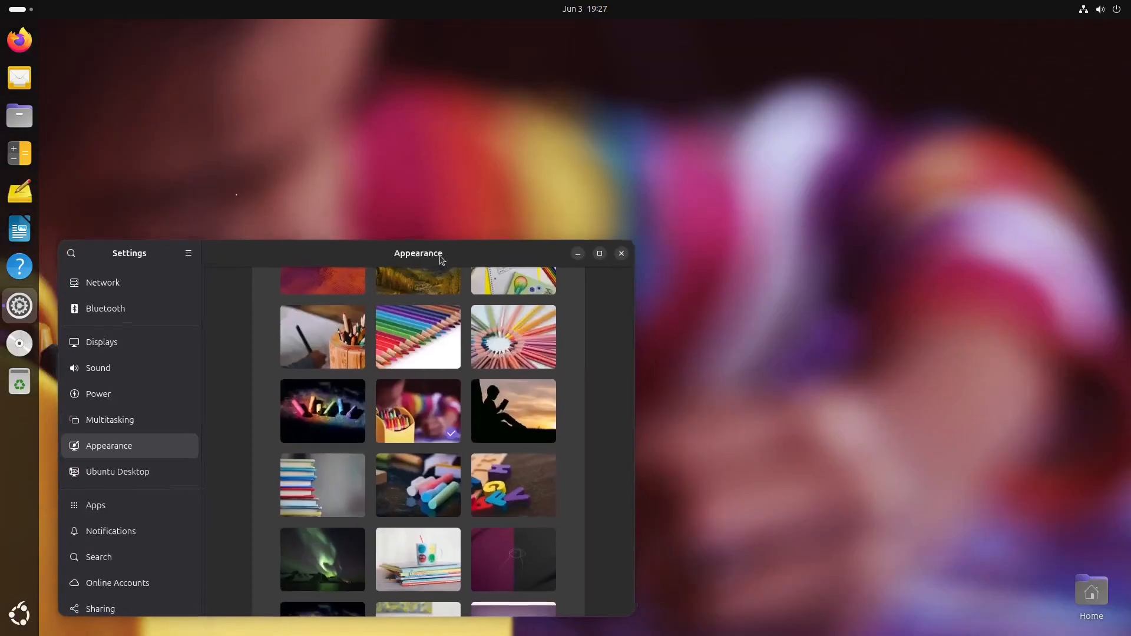
click(511, 414)
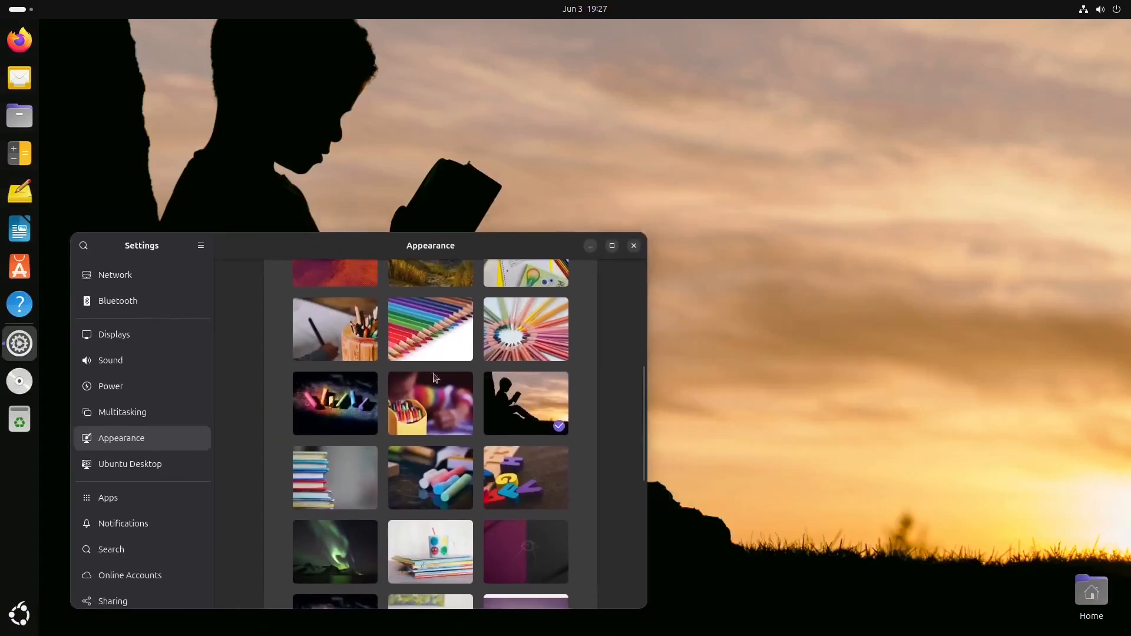
Try the stacked books, colored chalk pieces and colorful letters backgrounds, moving the Settings window aside to reveal the wallpaper.
click(348, 486)
scroll(591, 466, down, 3)
click(439, 362)
mouse_move(436, 236)
mouse_down()
mouse_move(607, 570)
mouse_move(497, 213)
mouse_move(438, 215)
mouse_up()
click(546, 305)
drag(455, 236, 944, 72)
Try the aurora, the paints on books and the split purple-and-dark line-art backgrounds, repositioning the Settings window.
click(832, 235)
drag(824, 67, 326, 195)
click(428, 366)
drag(416, 191, 457, 229)
click(537, 415)
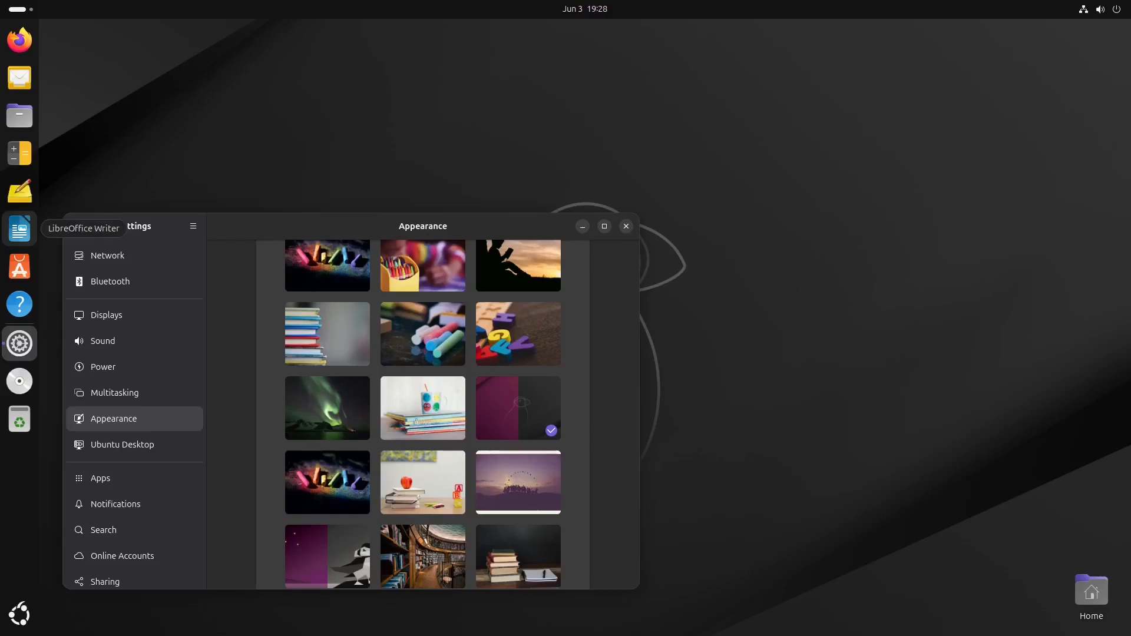
drag(402, 232, 430, 209)
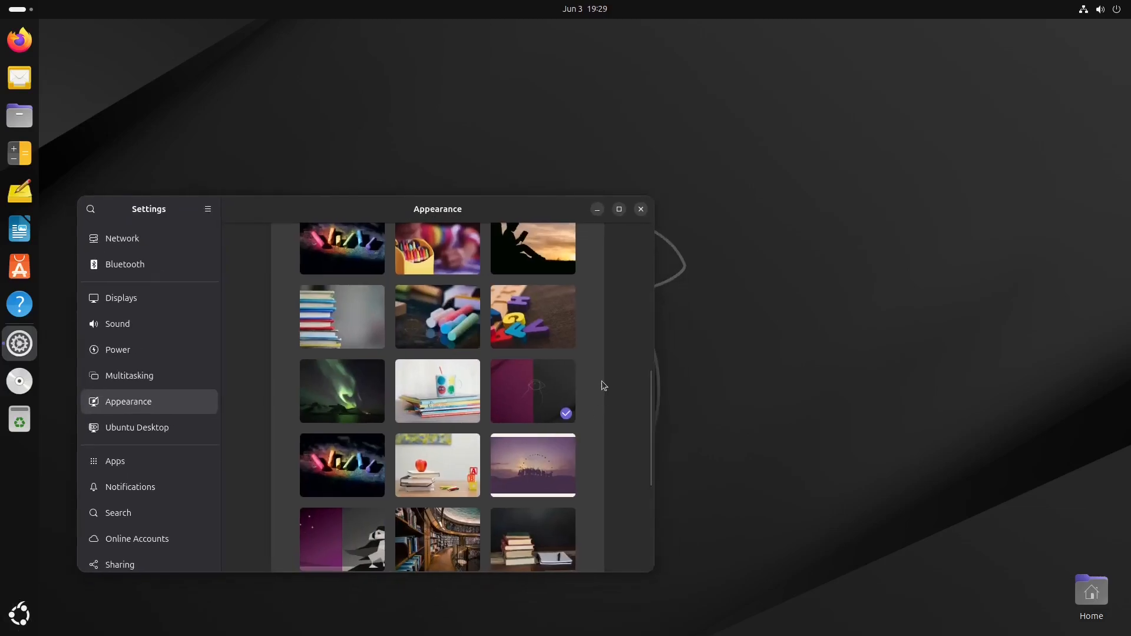
Try the red apple on books and graduation sunset backgrounds, moving the Settings window down to reveal the wallpaper and back up.
scroll(602, 379, down, 2)
click(462, 392)
drag(510, 203, 488, 580)
click(537, 370)
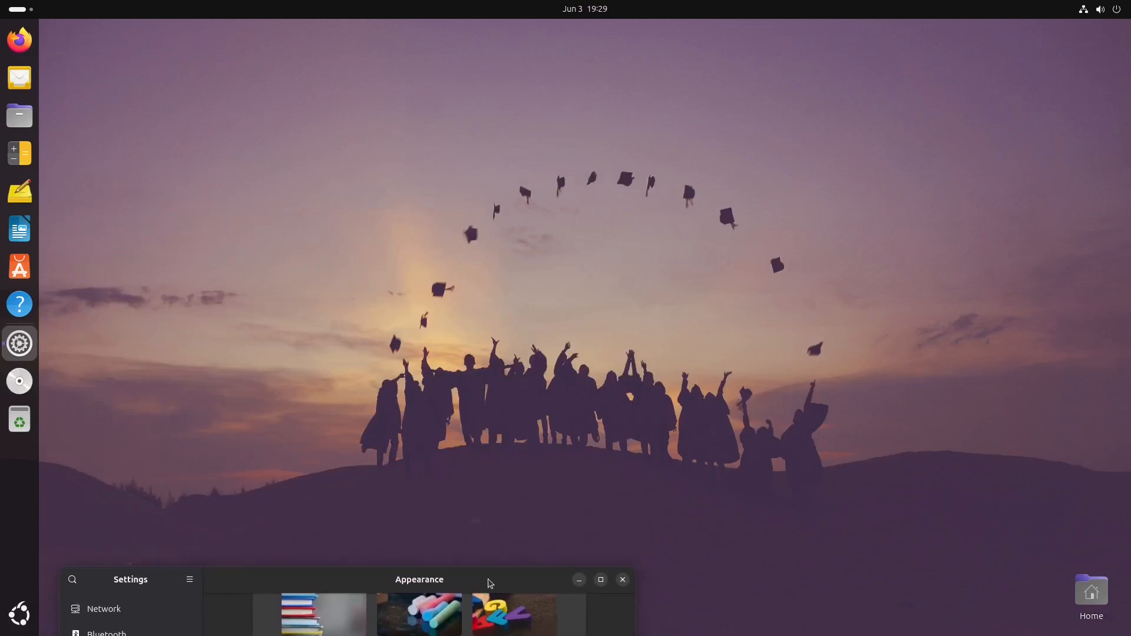
drag(488, 584, 488, 583)
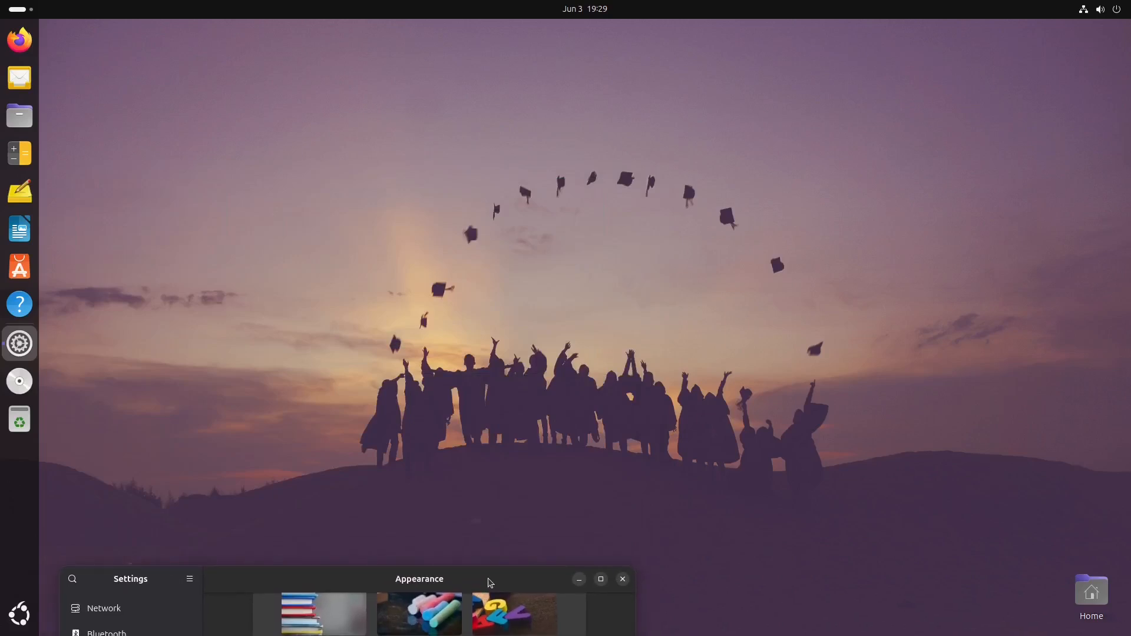
drag(488, 583, 487, 213)
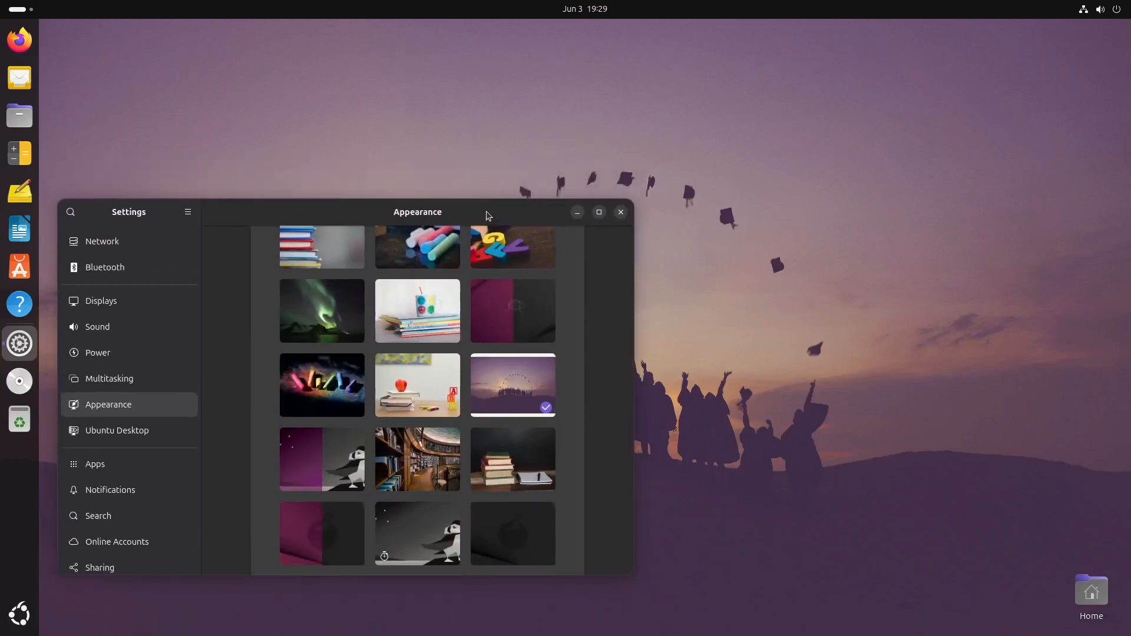
Try the puffin, the round library and the books-and-notebook backgrounds, shifting the Settings window between them.
click(329, 468)
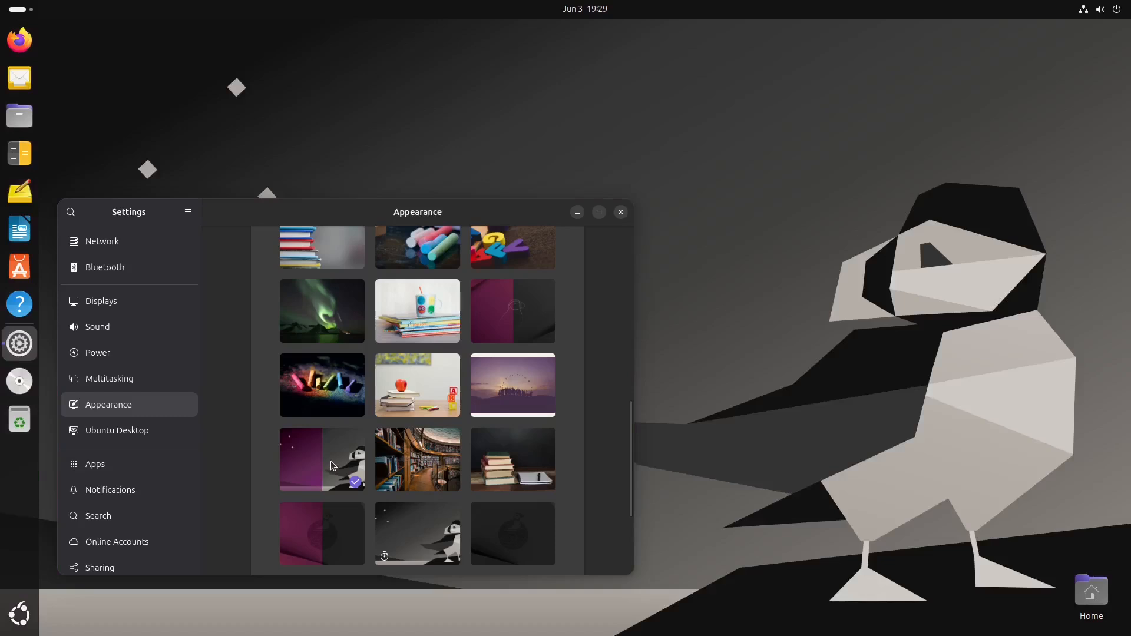
mouse_move(475, 212)
mouse_down()
mouse_move(485, 437)
mouse_move(462, 579)
mouse_move(479, 273)
mouse_move(462, 213)
mouse_up()
click(411, 461)
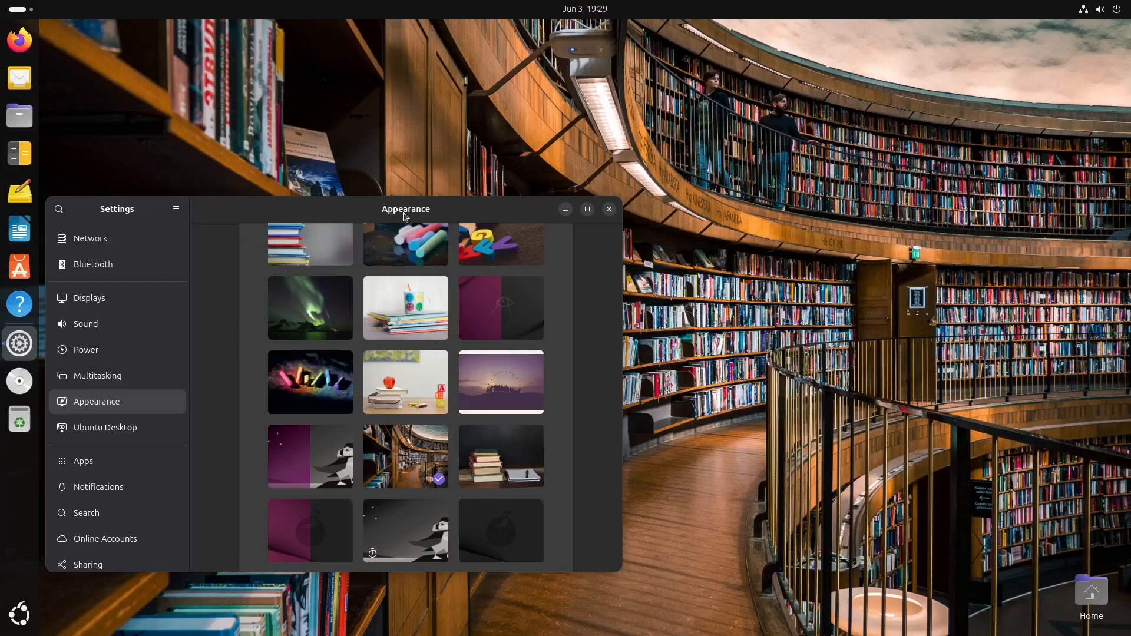
drag(406, 216, 426, 227)
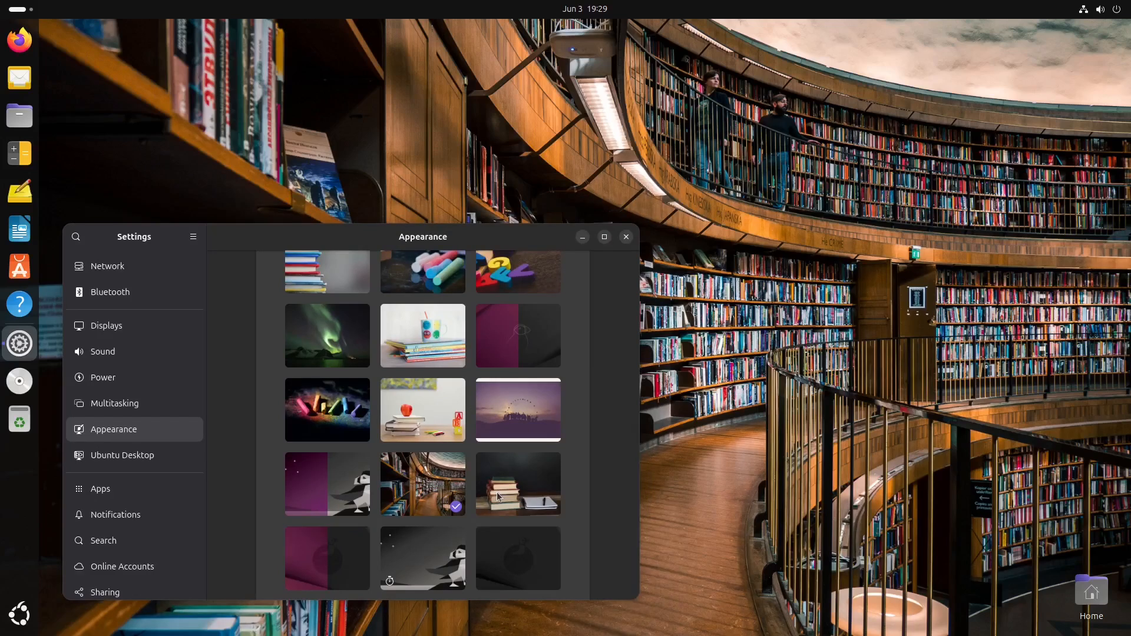
click(497, 492)
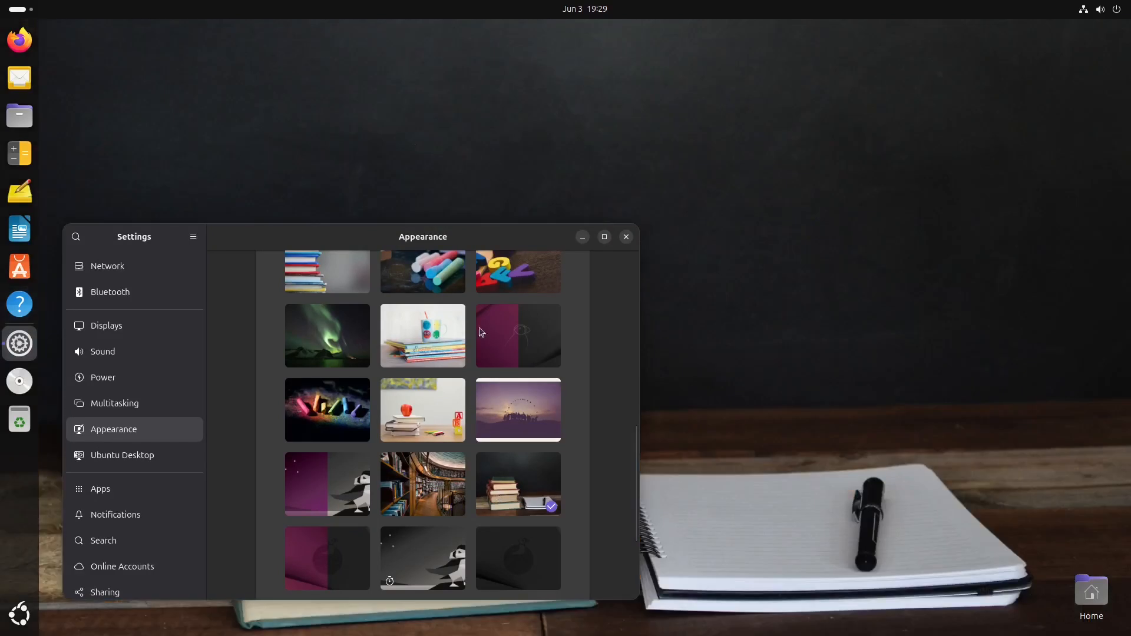
mouse_move(354, 237)
mouse_down()
mouse_move(320, 630)
mouse_move(348, 567)
mouse_move(366, 207)
mouse_move(347, 240)
mouse_up()
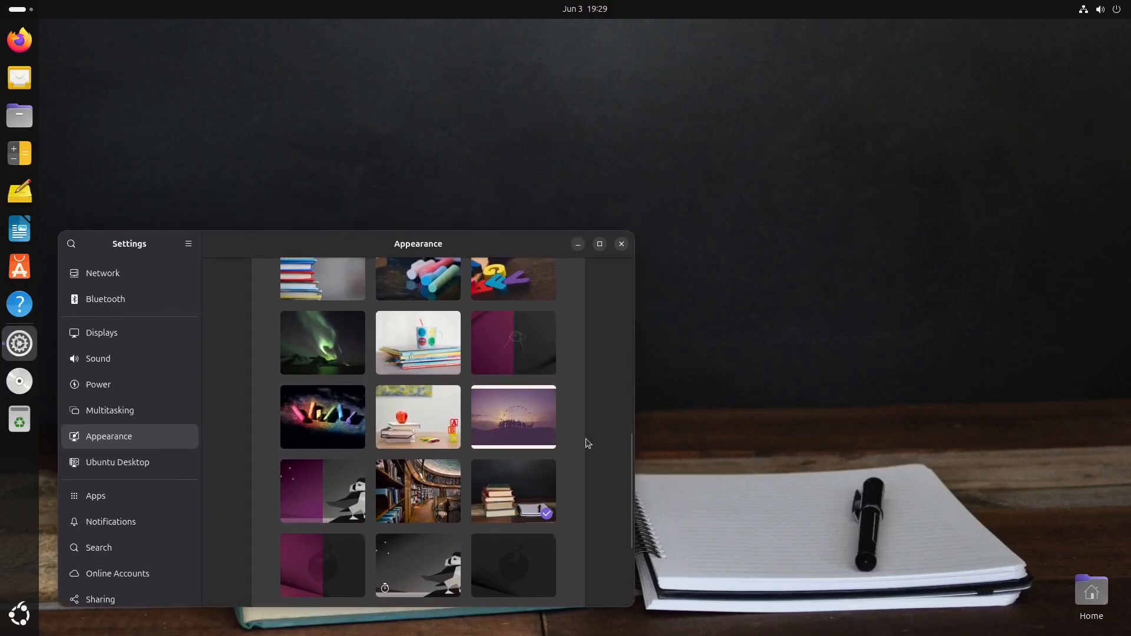
Preview the wooden letters classroom background, and set the desktop background to the colored chalk sticks on the dark surface.
scroll(613, 480, down, 5)
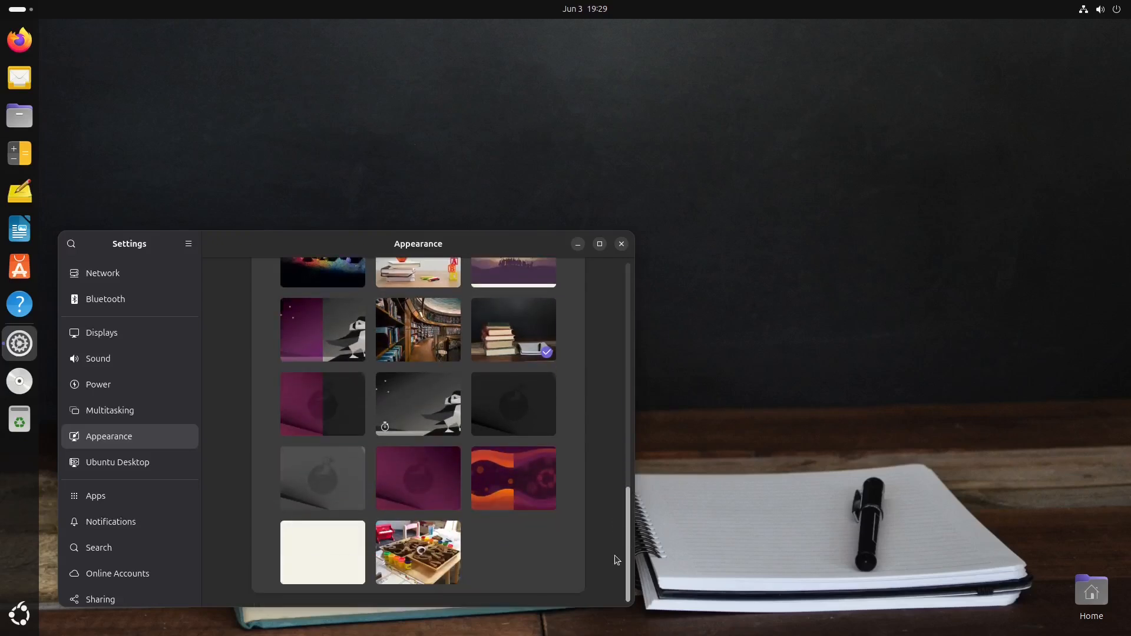
drag(482, 245, 494, 213)
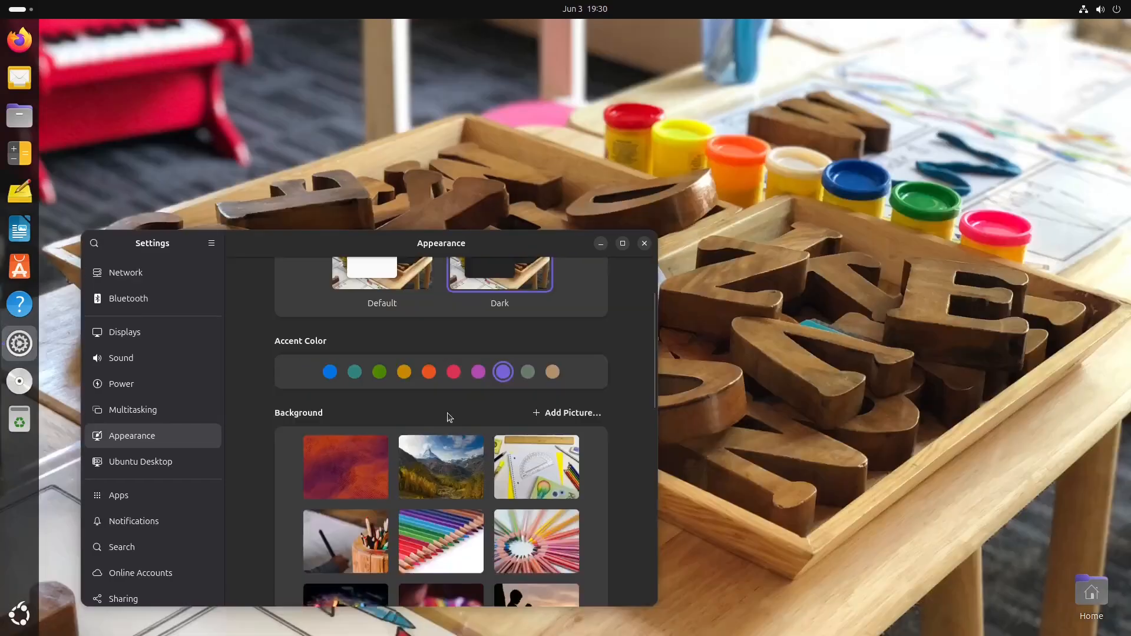
scroll(433, 446, down, 5)
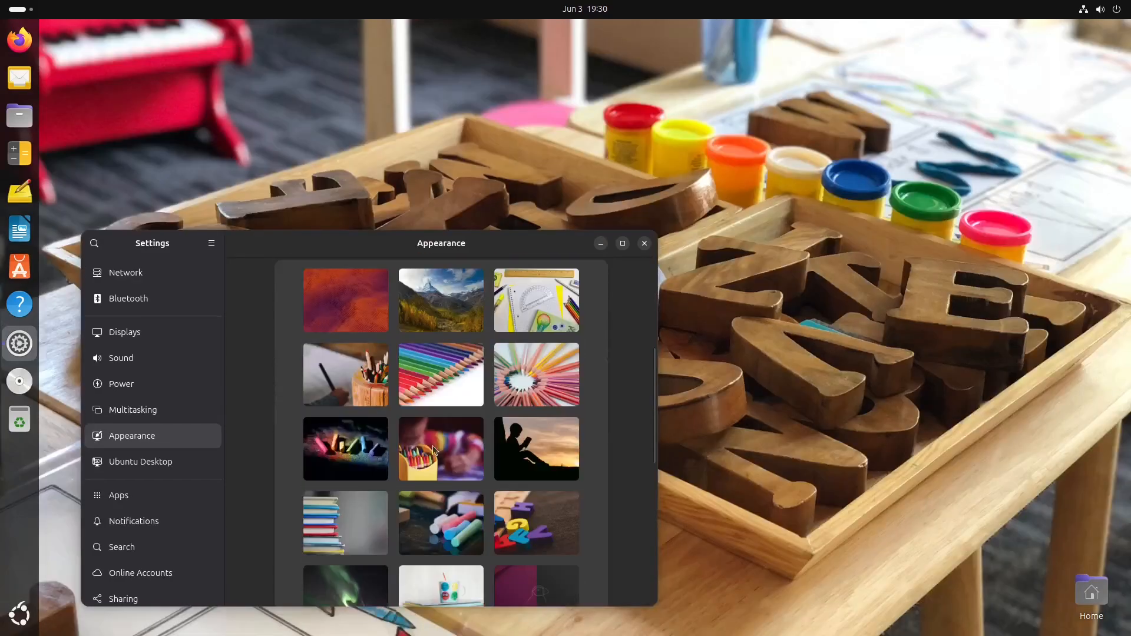
click(328, 455)
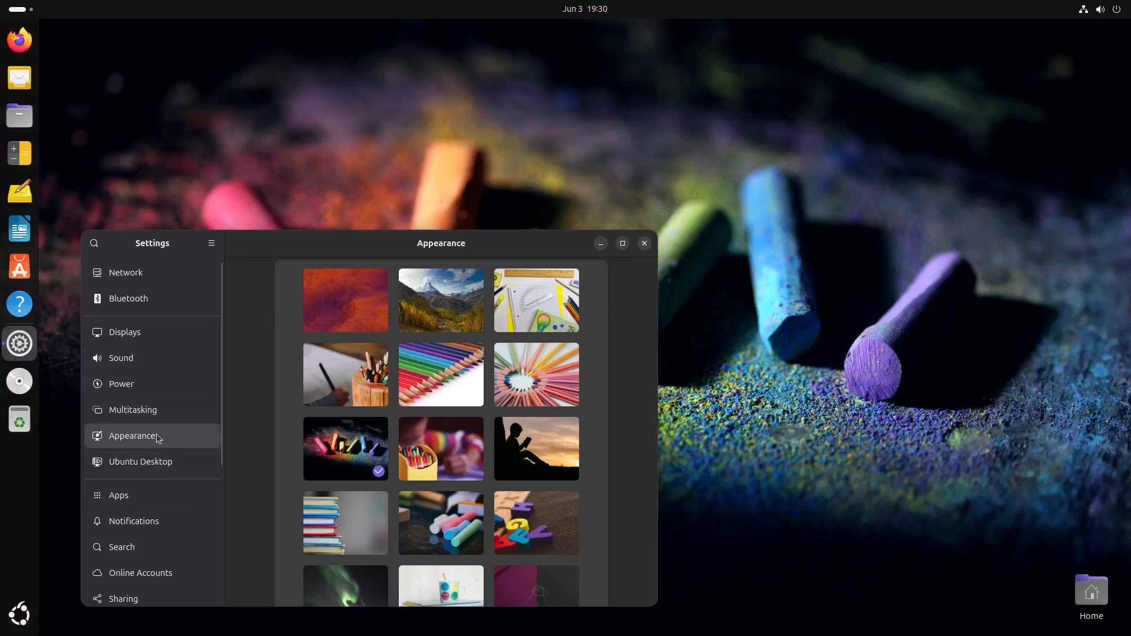
drag(649, 401, 629, 302)
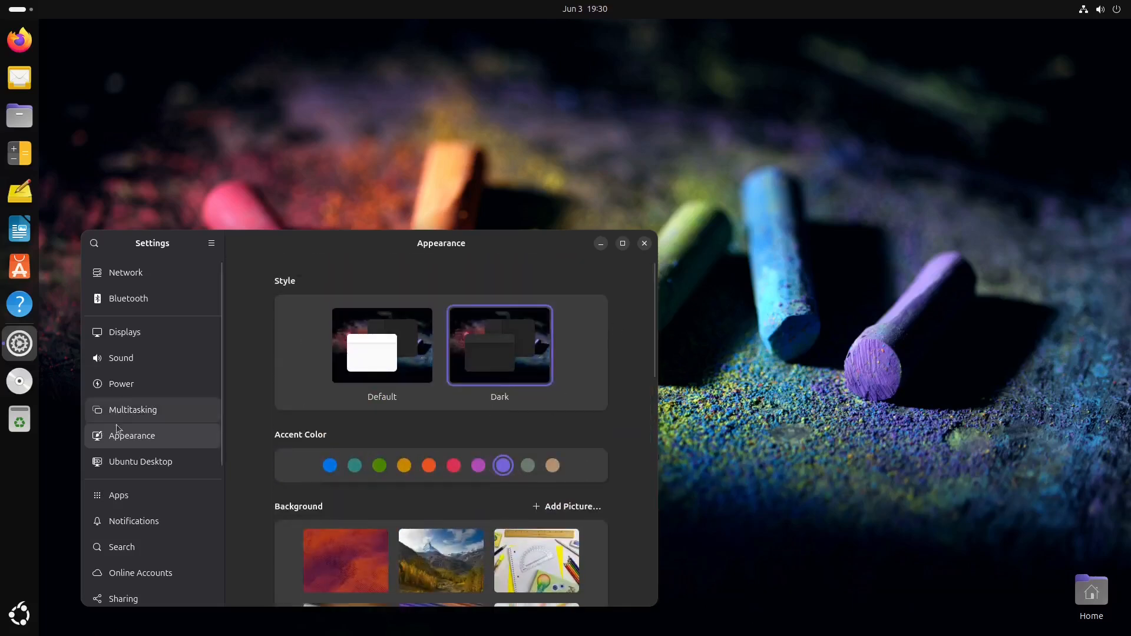
Turn off showing the Home folder on the desktop in the Ubuntu Desktop settings.
click(167, 466)
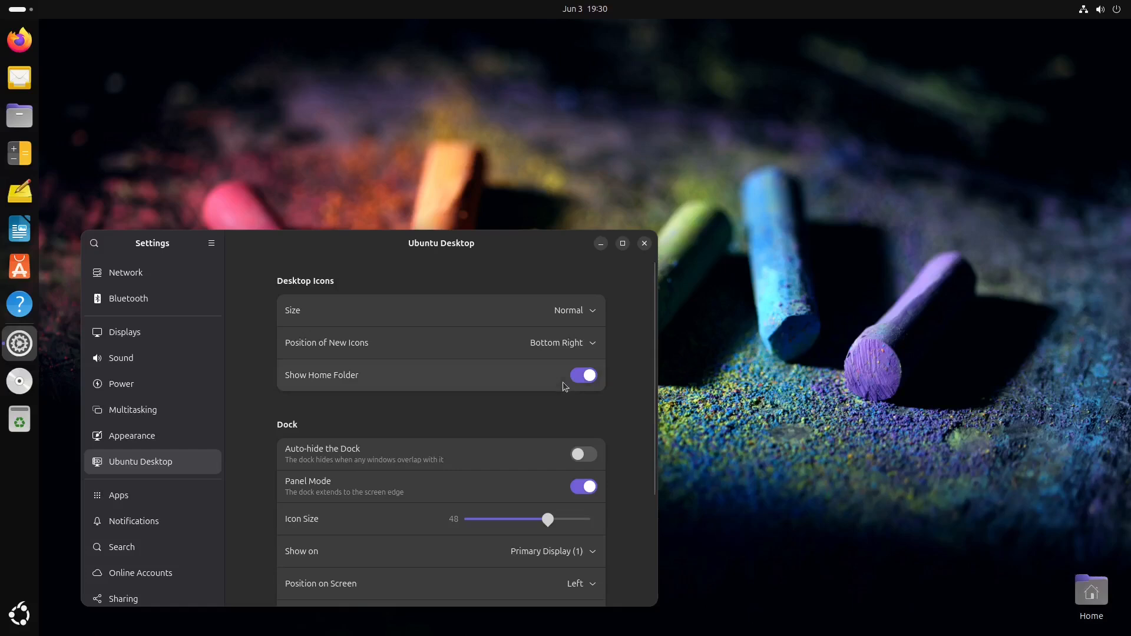
click(579, 377)
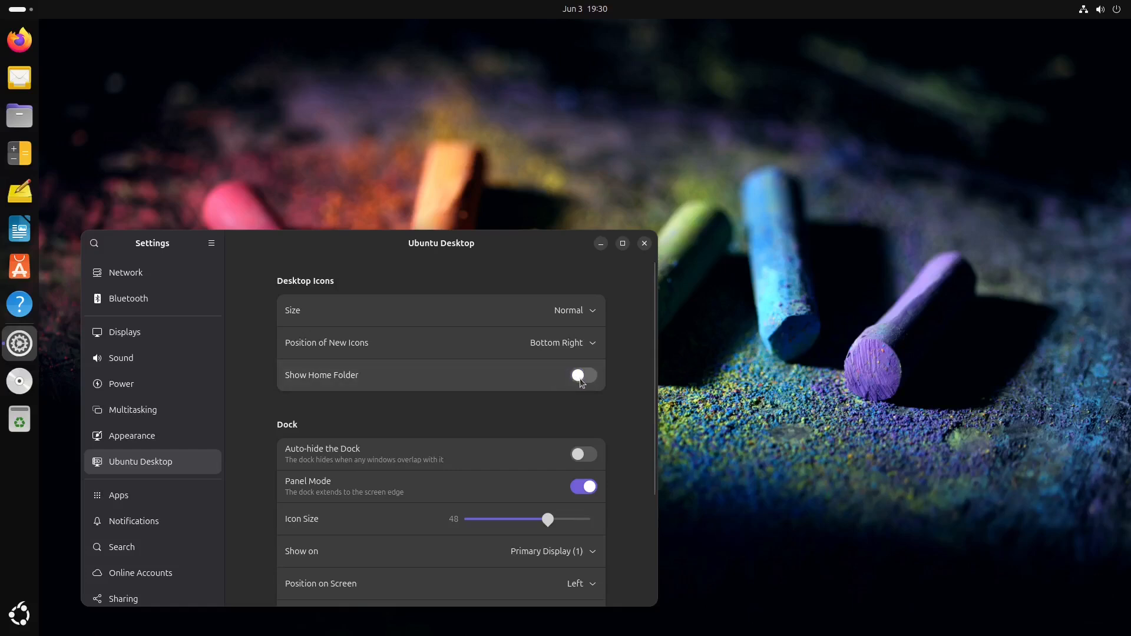
click(586, 376)
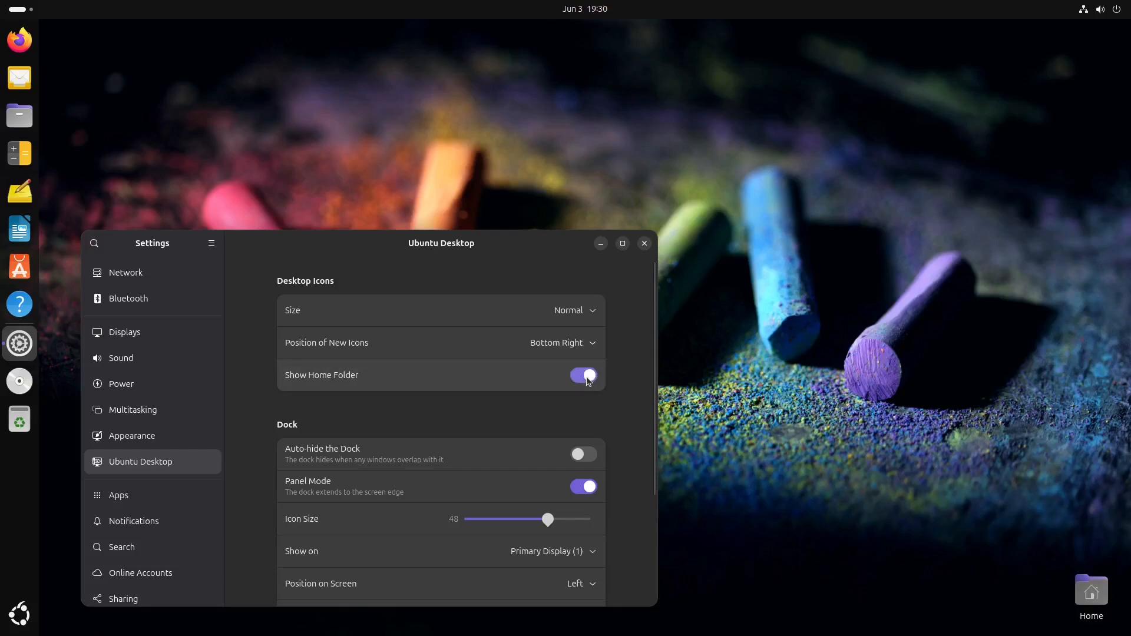
click(586, 377)
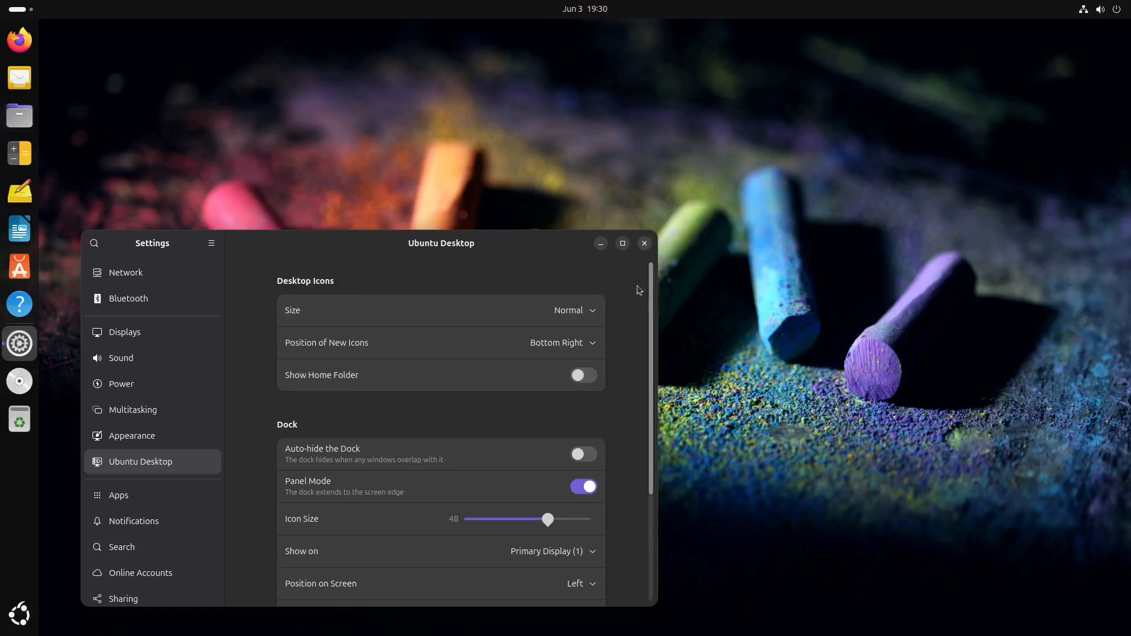
Review the desktop icon size, the dock icon size and the choices for which display shows the dock.
click(594, 312)
click(593, 311)
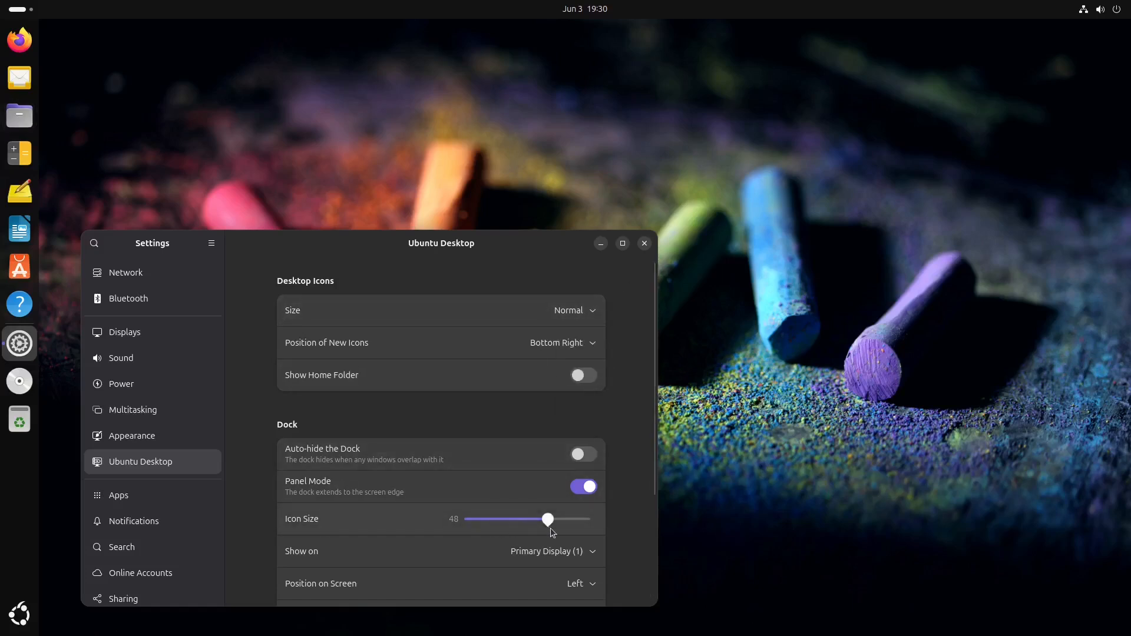
drag(520, 524, 553, 526)
scroll(632, 519, down, 5)
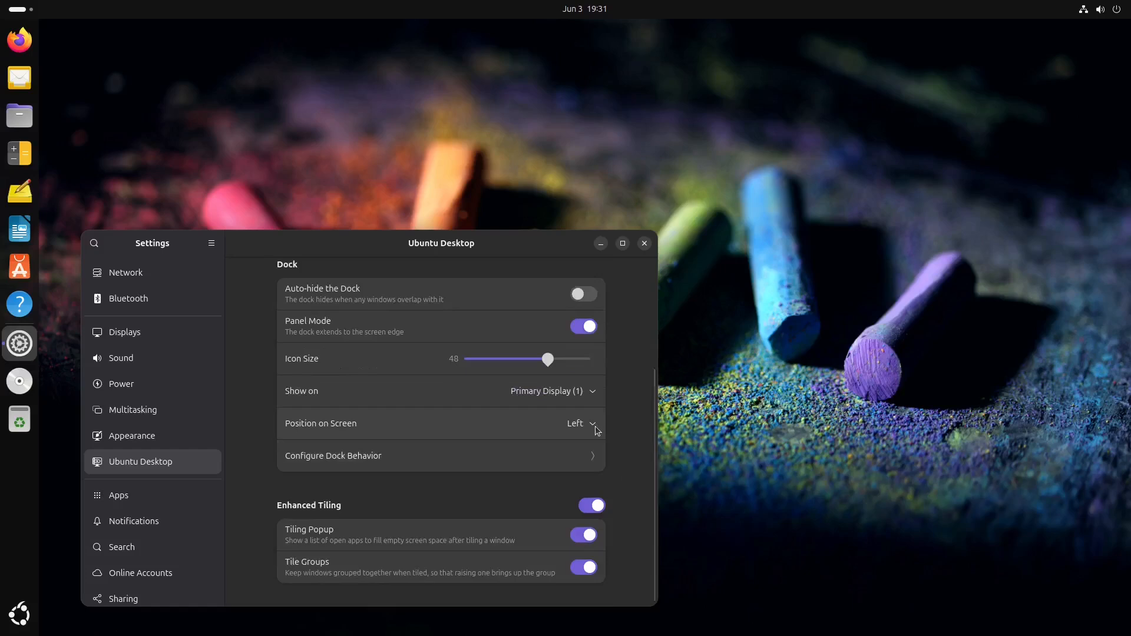
click(593, 391)
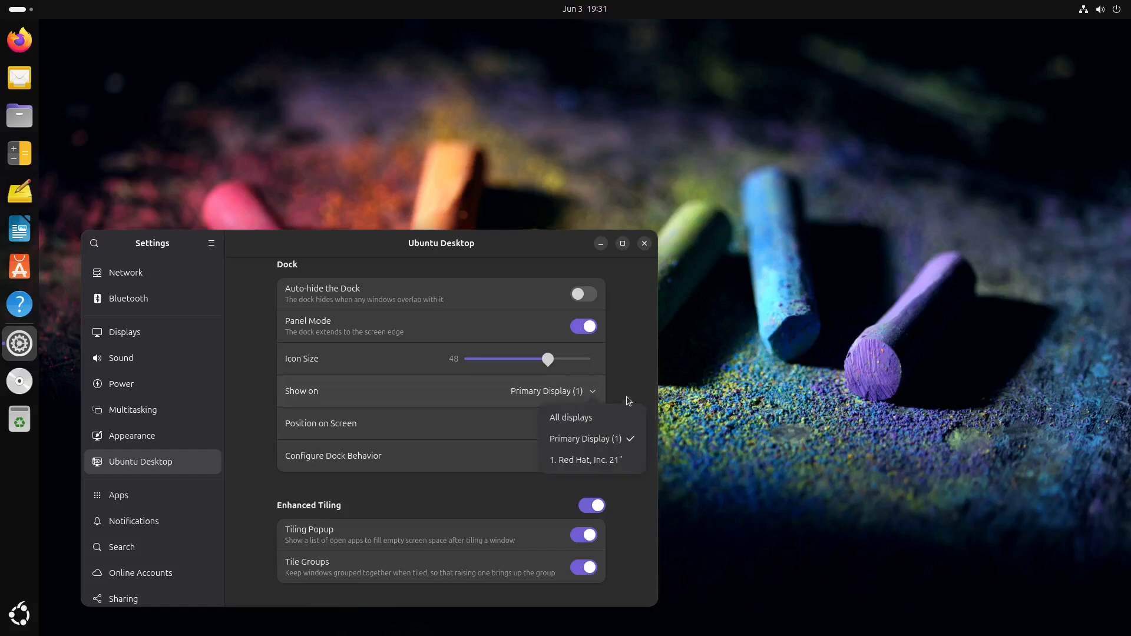
click(639, 374)
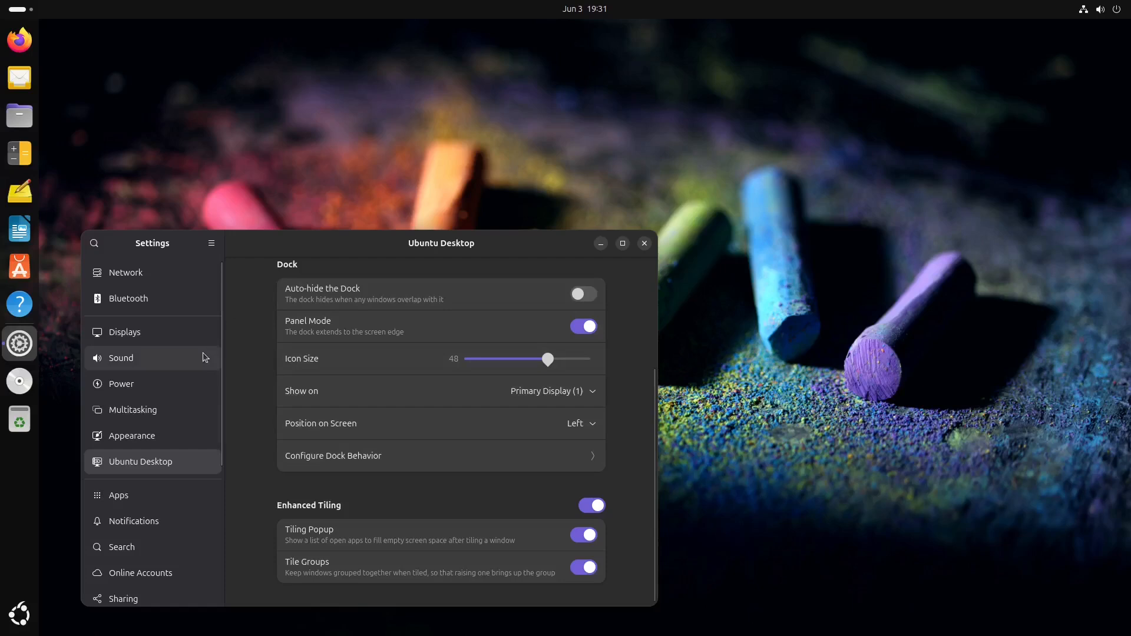
Close Settings and view the second page of the installed applications.
click(645, 244)
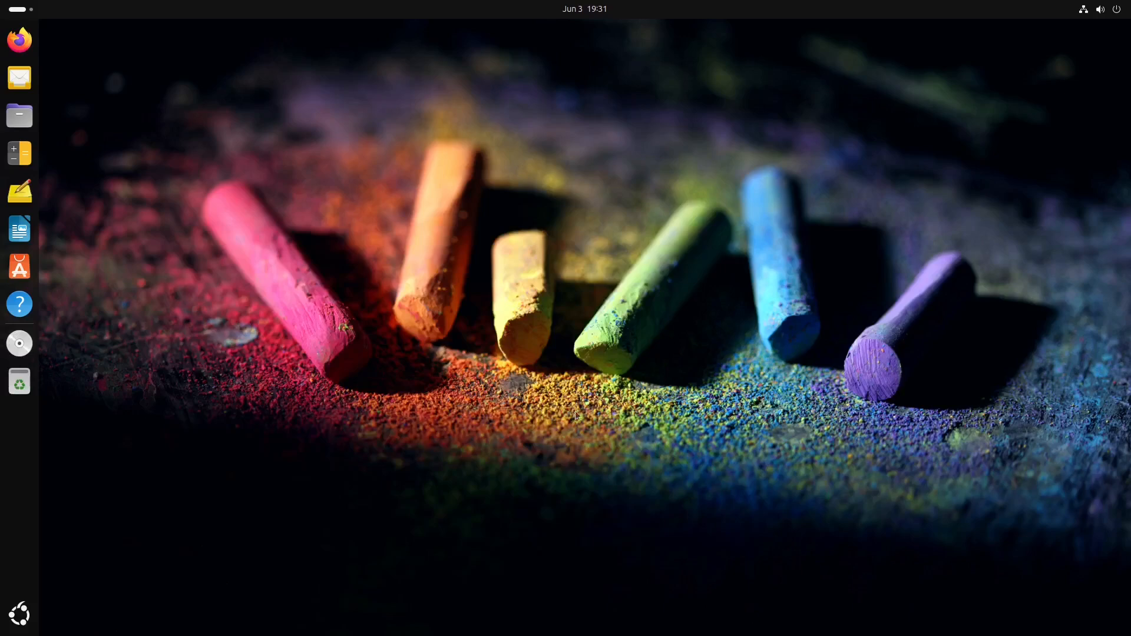
click(20, 615)
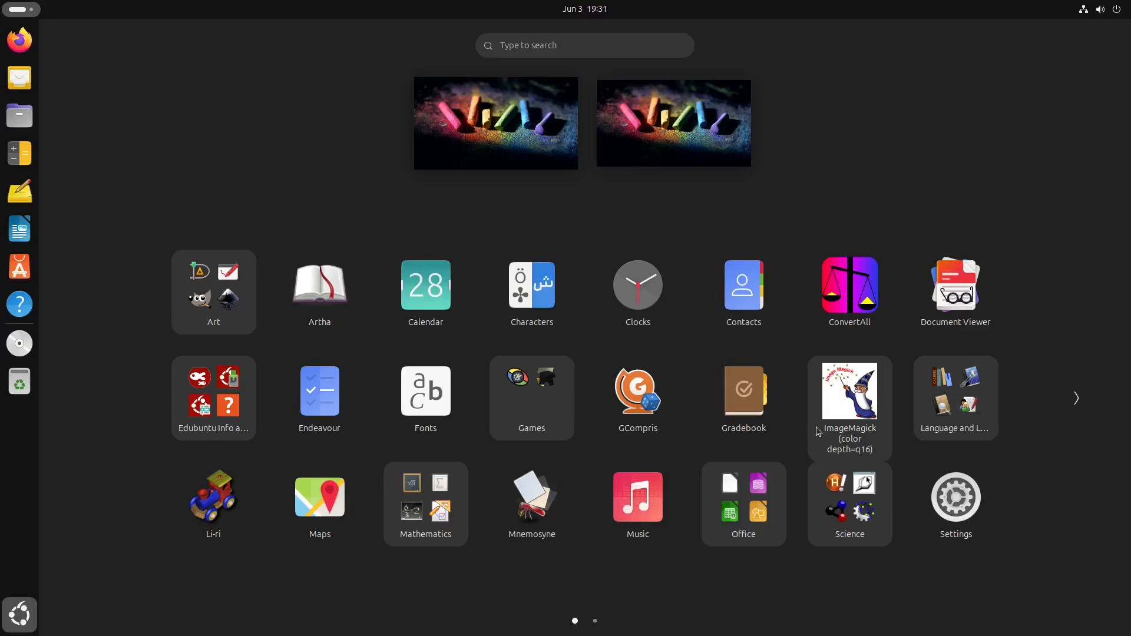
scroll(821, 432, down, 1)
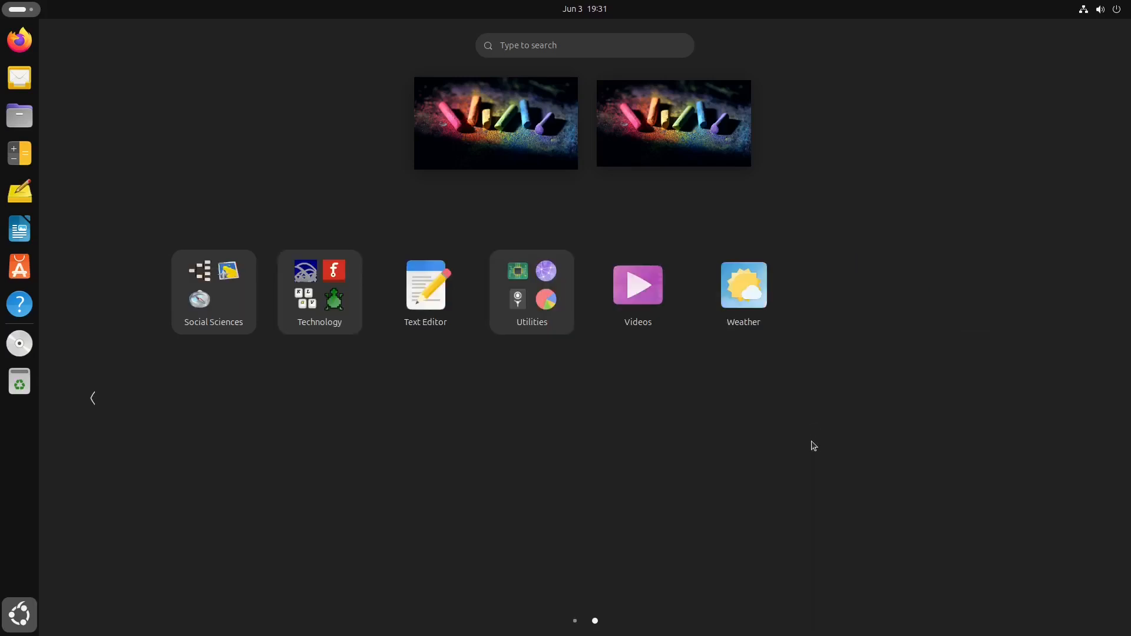
Return to the first page of installed applications and review the Games folder.
scroll(704, 406, up, 1)
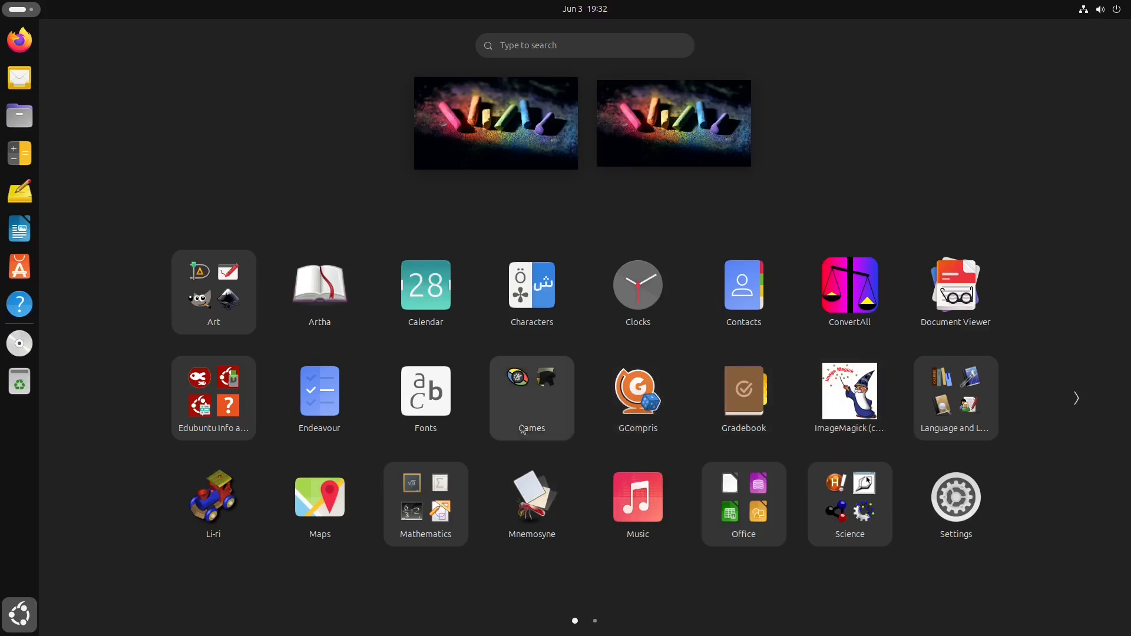
click(544, 411)
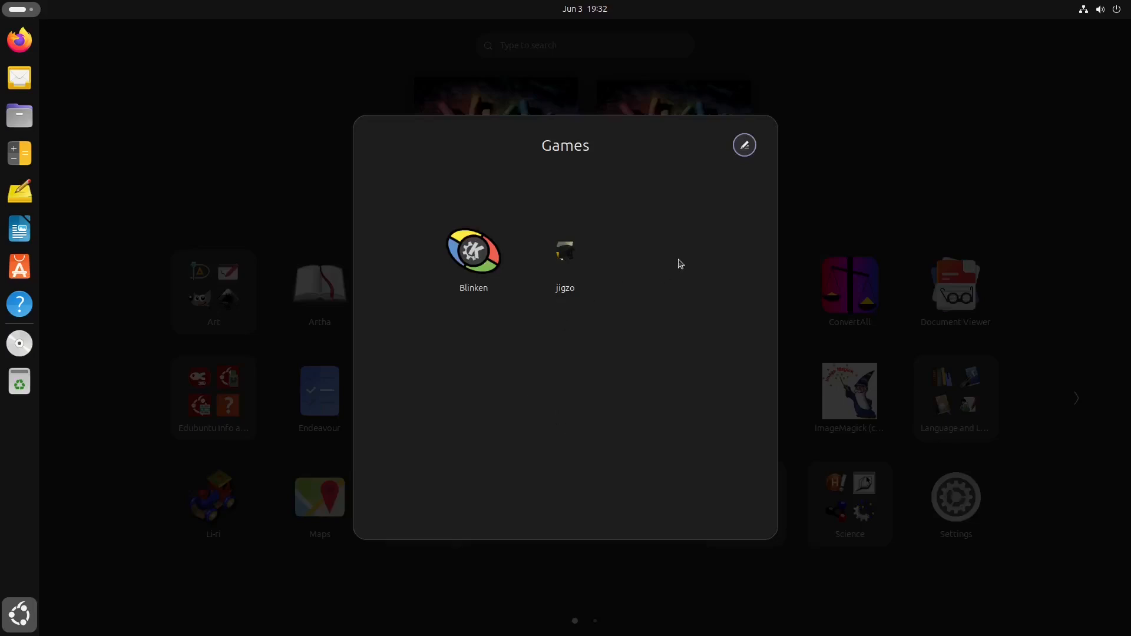
click(860, 195)
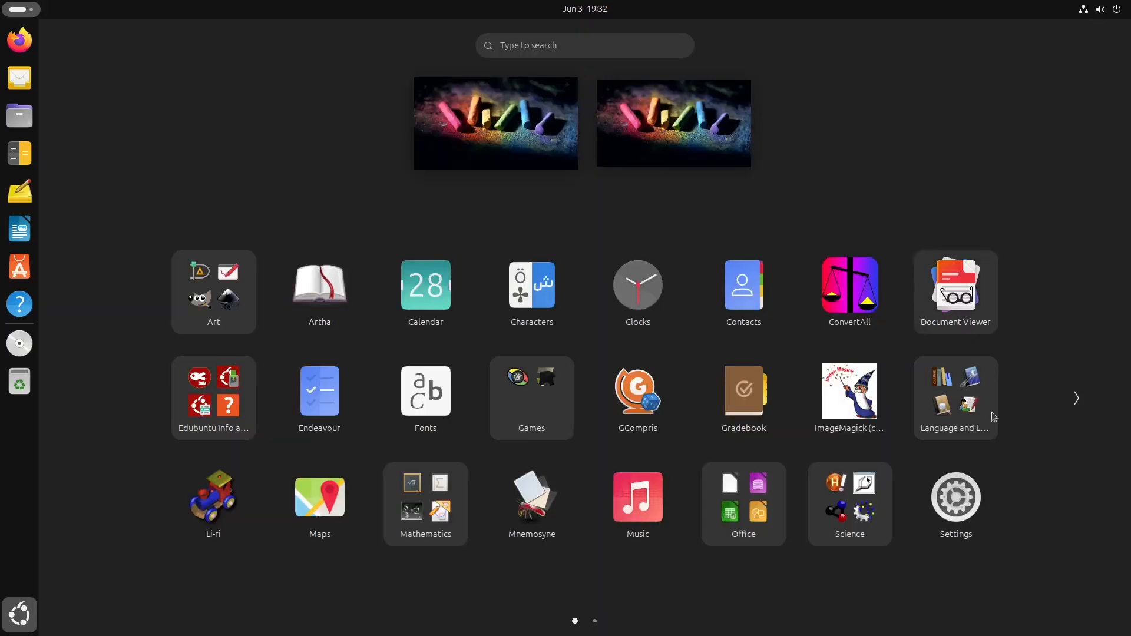
Review both pages of applications in the Language and Learning folder.
click(969, 409)
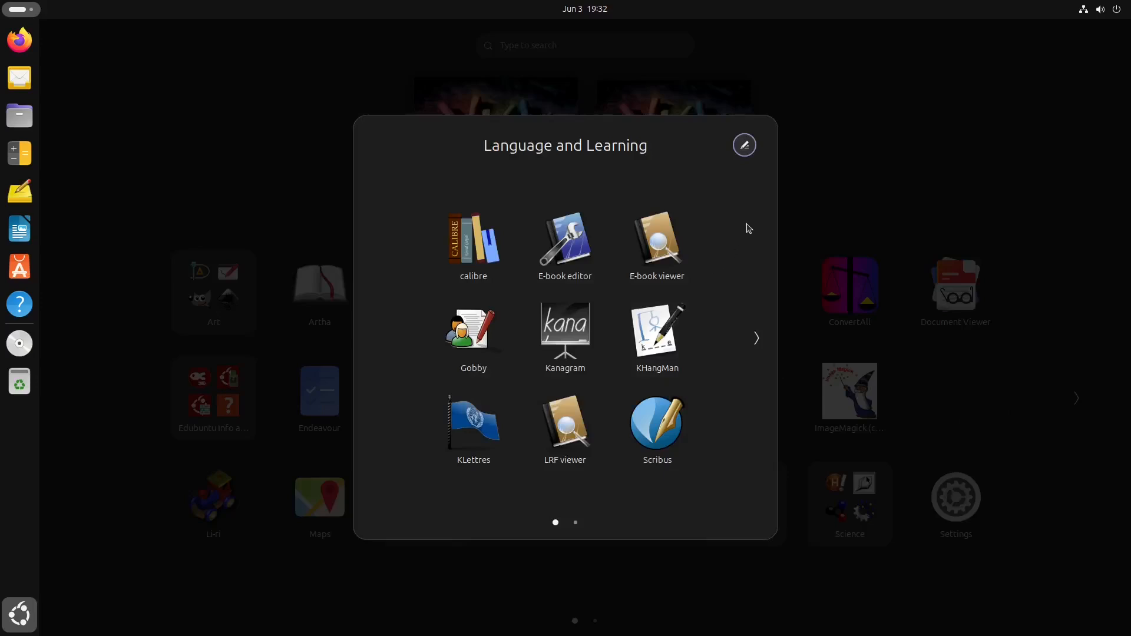
click(765, 336)
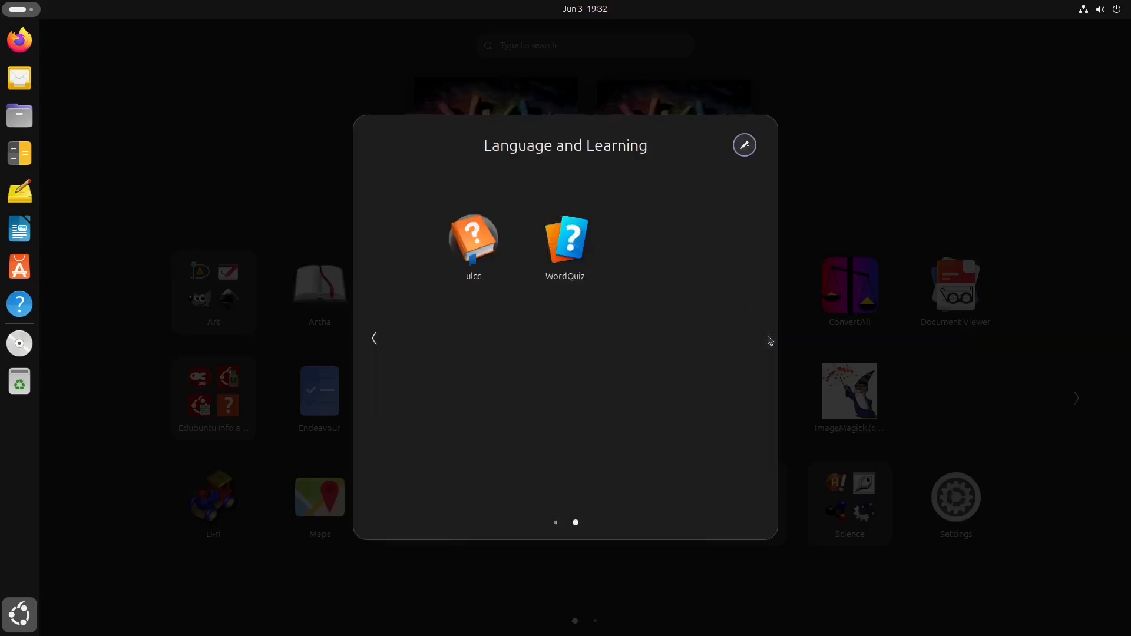
click(375, 338)
click(761, 339)
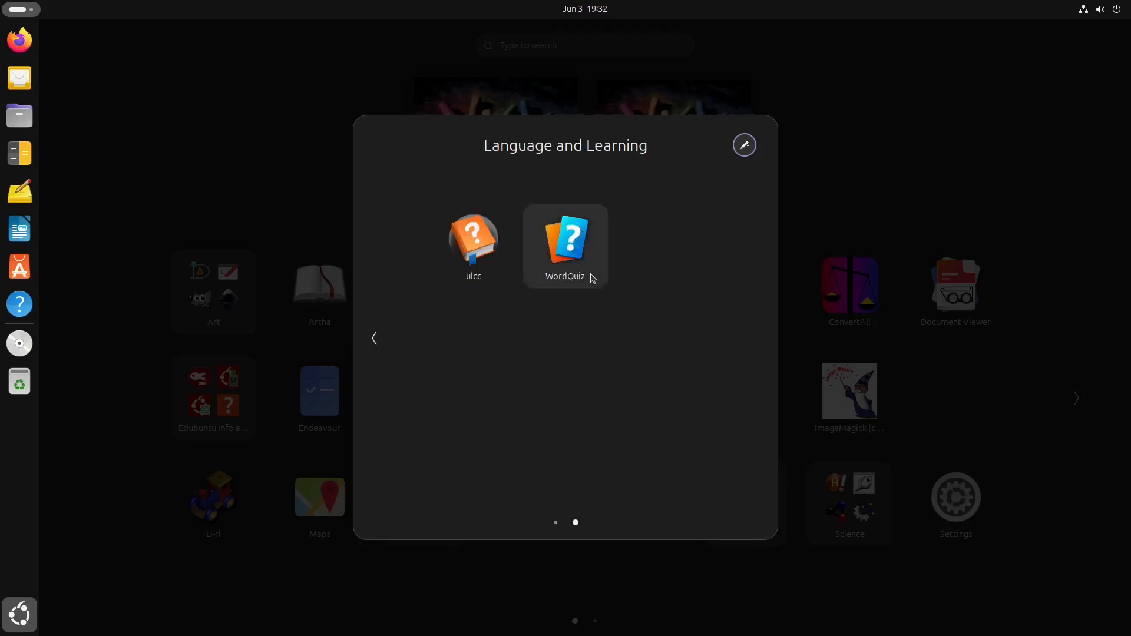
click(375, 337)
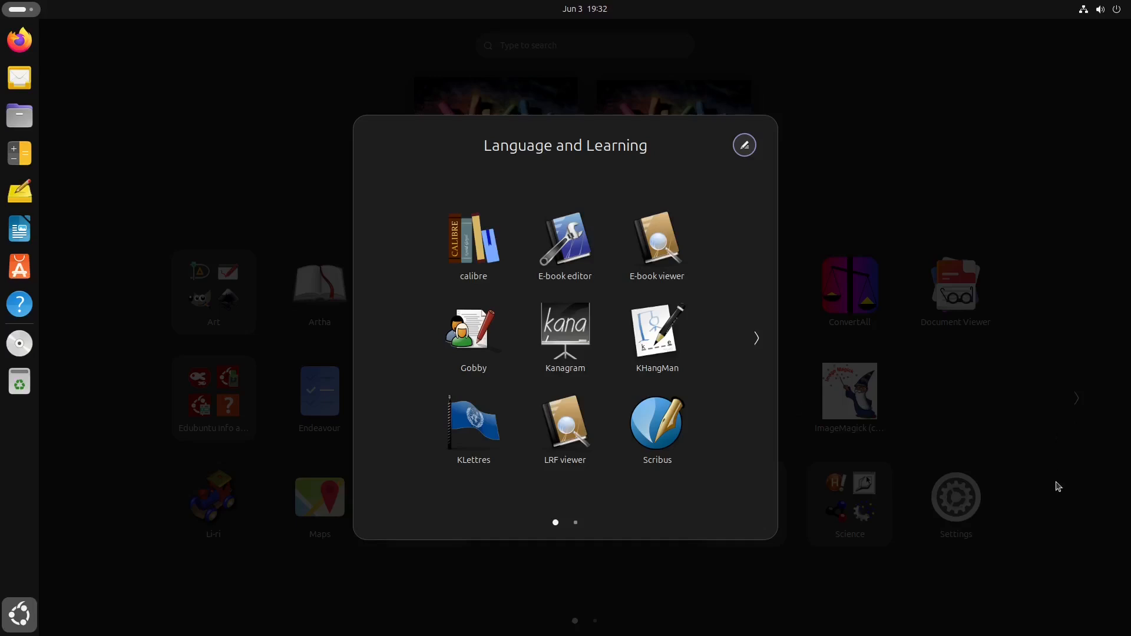
click(1059, 486)
Review the applications in the Science, Office and Mathematics folders, closing each folder again.
click(858, 521)
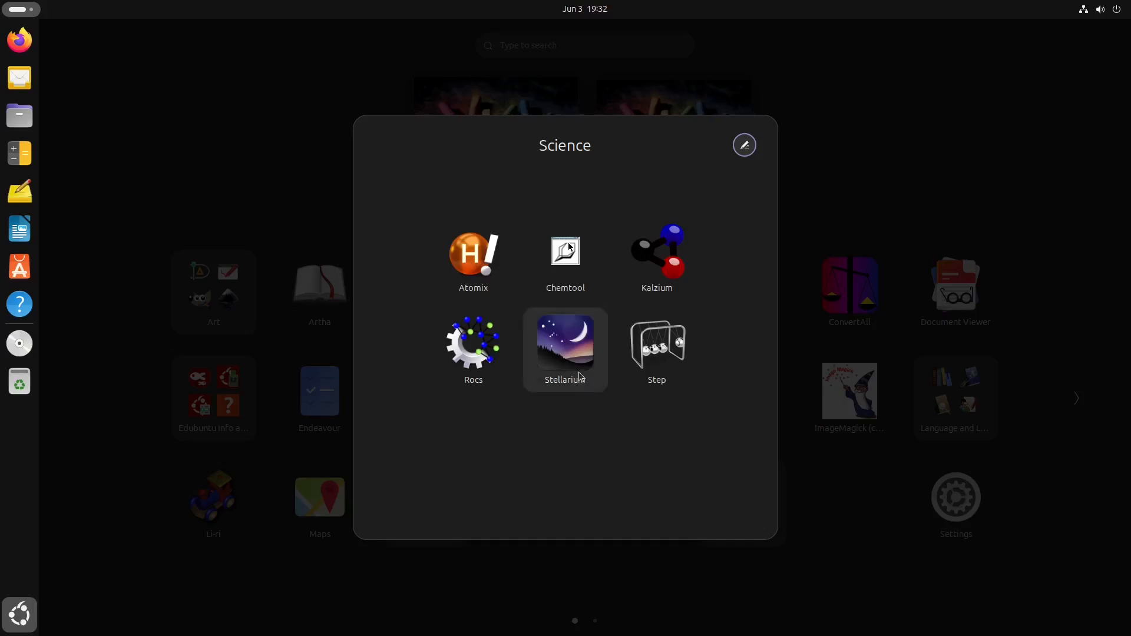
click(884, 207)
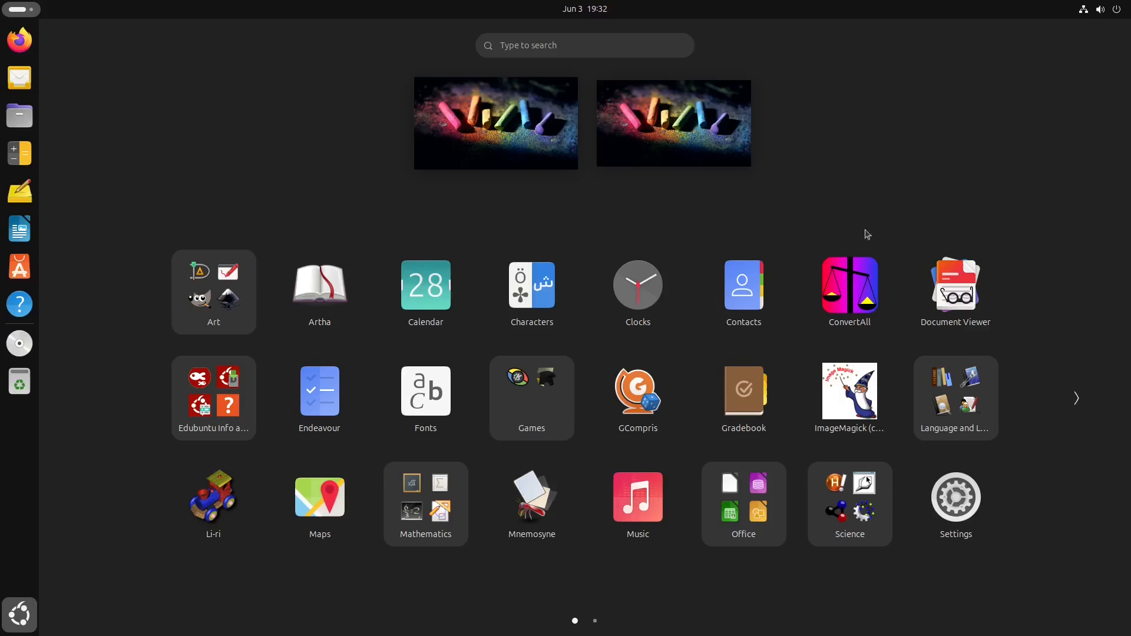
click(757, 522)
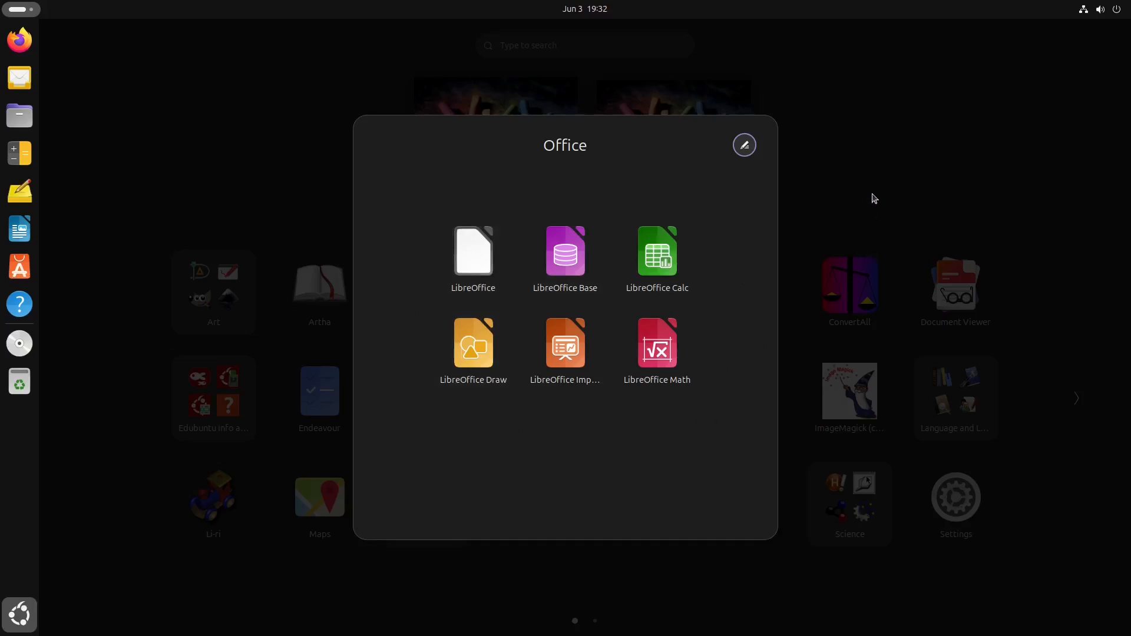
click(874, 199)
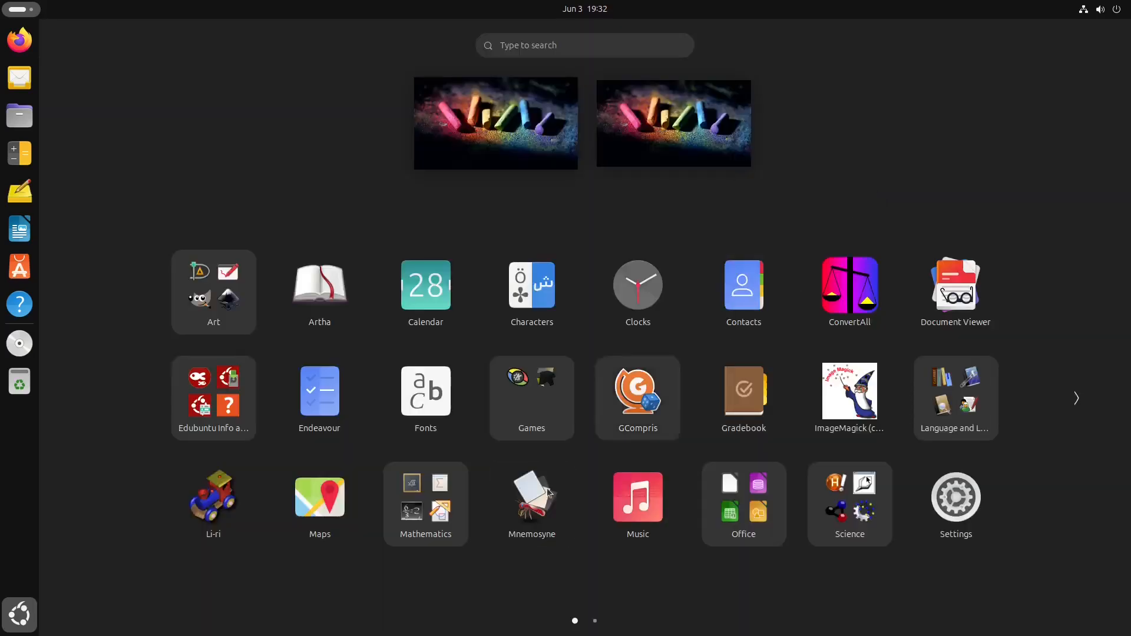
click(455, 532)
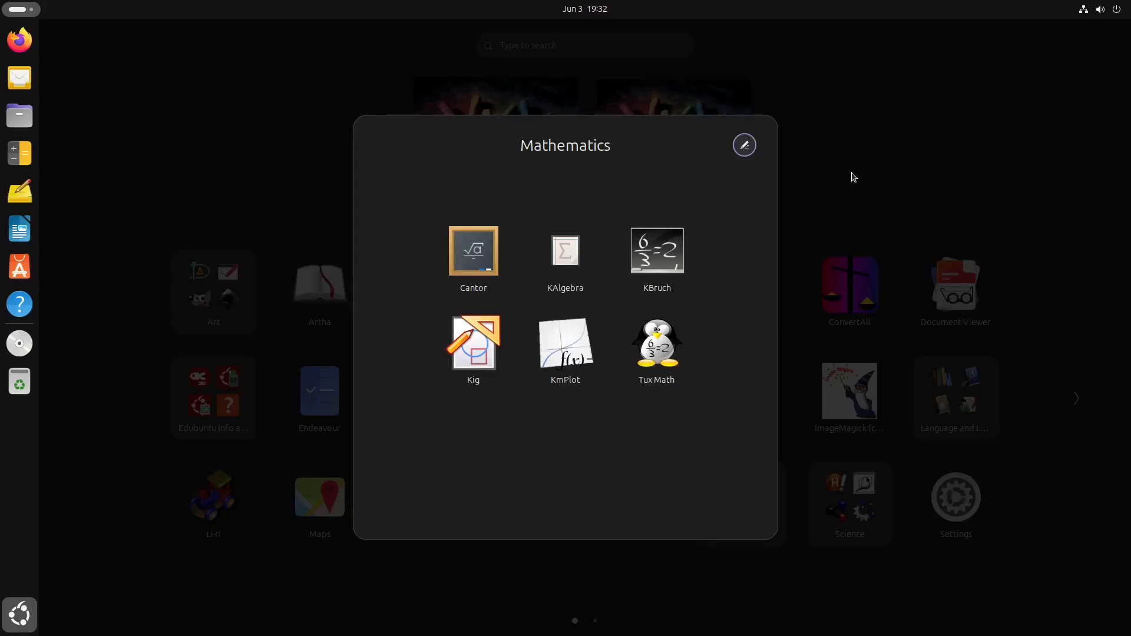
click(887, 169)
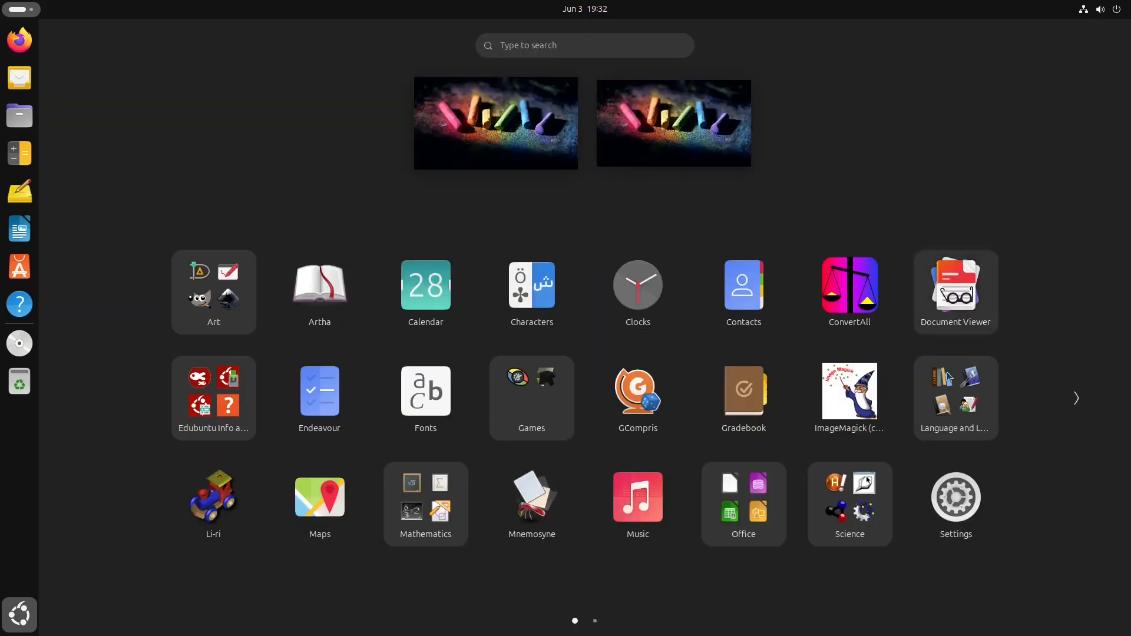
Review the Technology and Social Sciences folders on the second page of installed applications.
click(1078, 400)
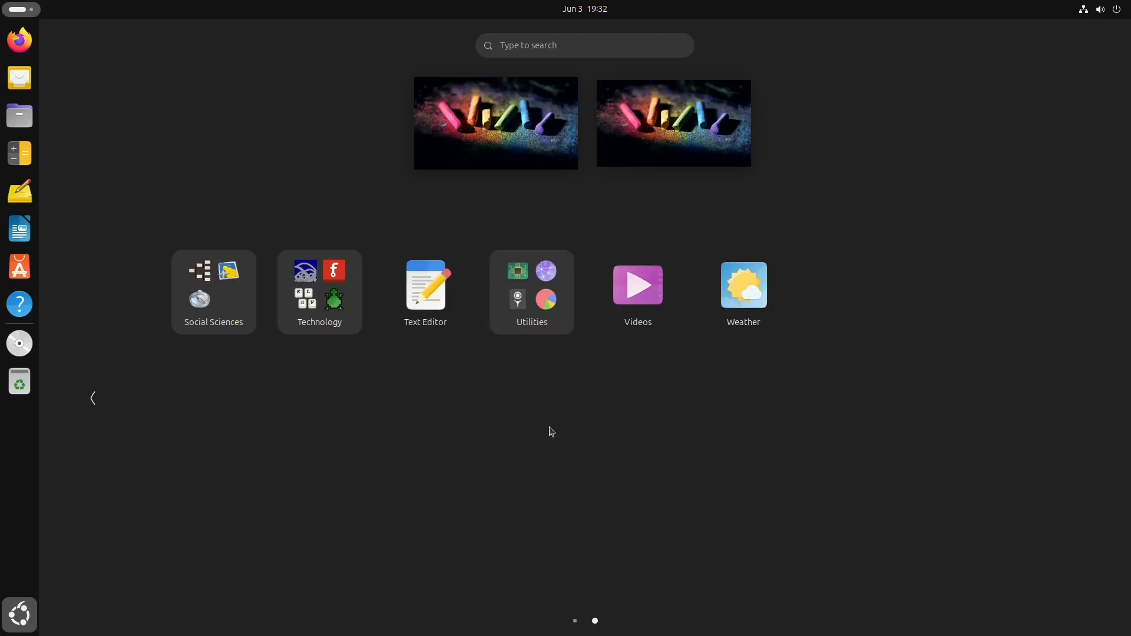
click(351, 306)
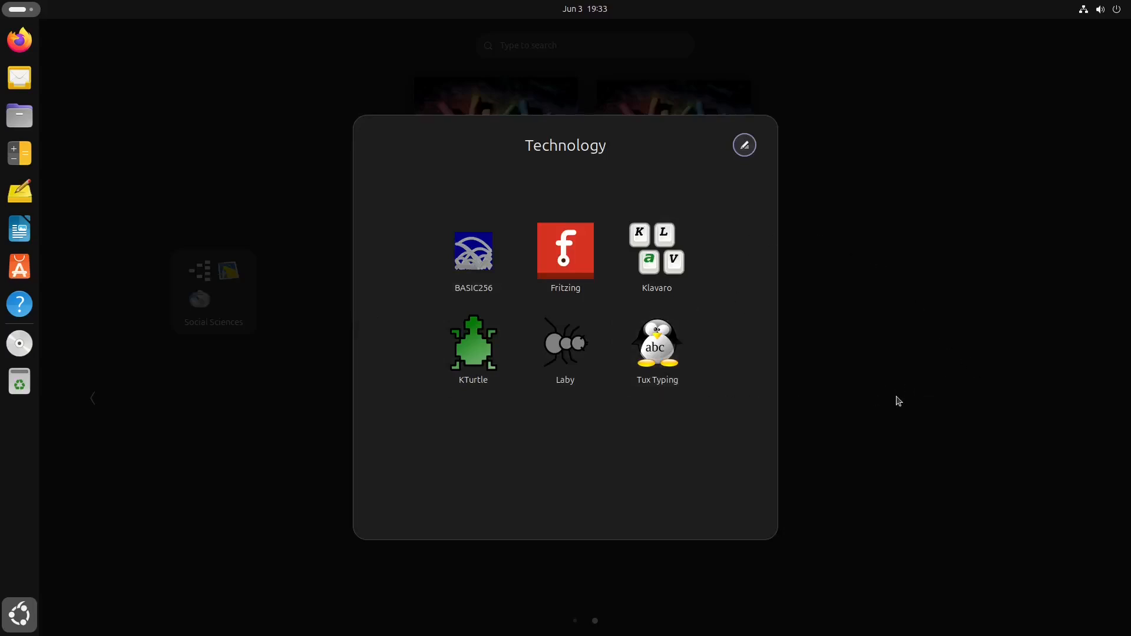
click(856, 402)
click(230, 293)
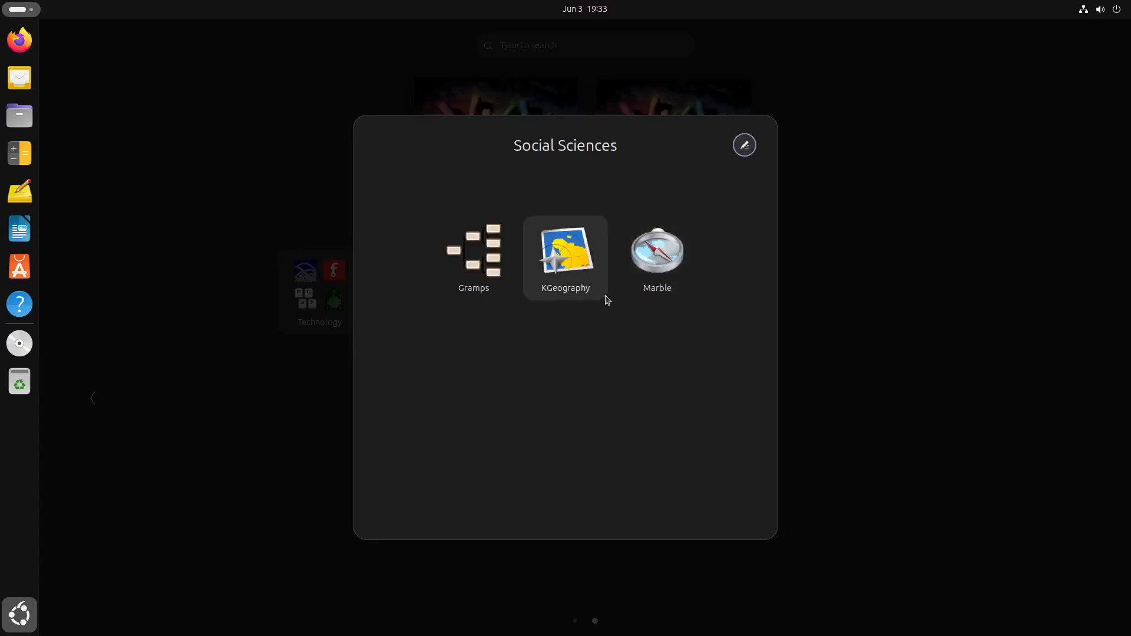
click(913, 377)
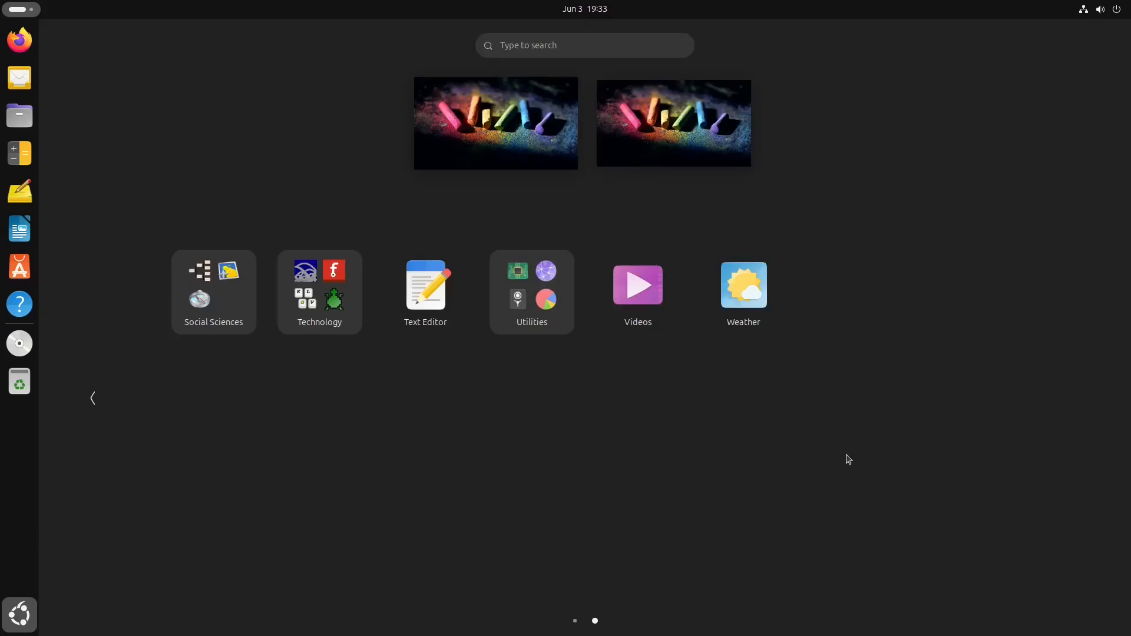
Open Edubuntu Menu Administration from the Edubuntu Info and Admin folder, review its list of hideable applications and close it.
scroll(619, 556, up, 1)
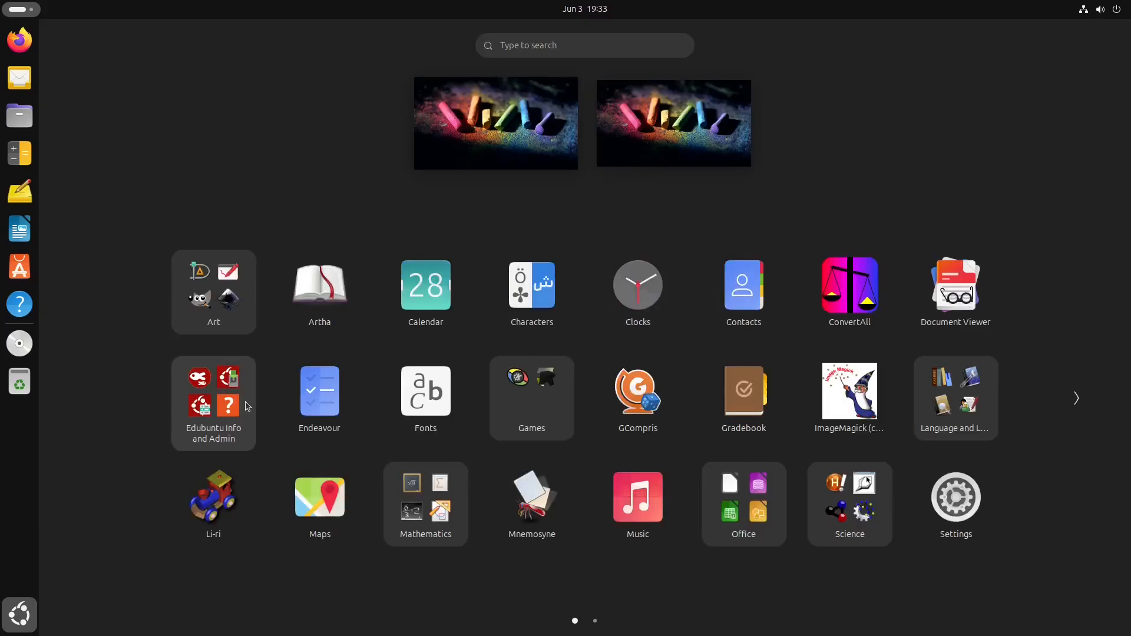
click(247, 406)
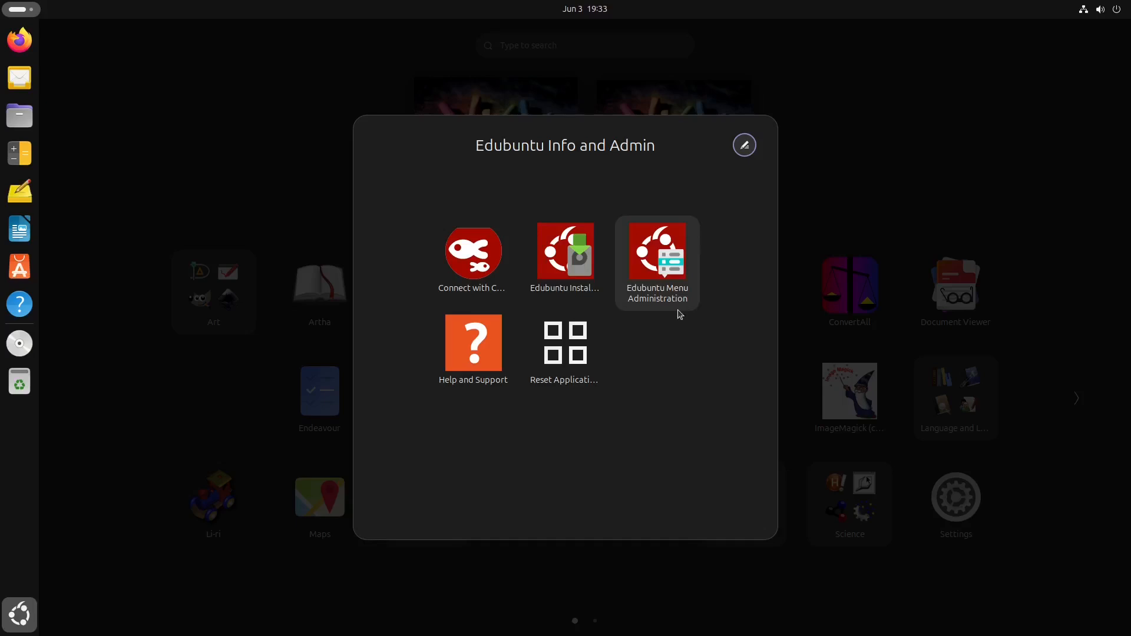
click(677, 309)
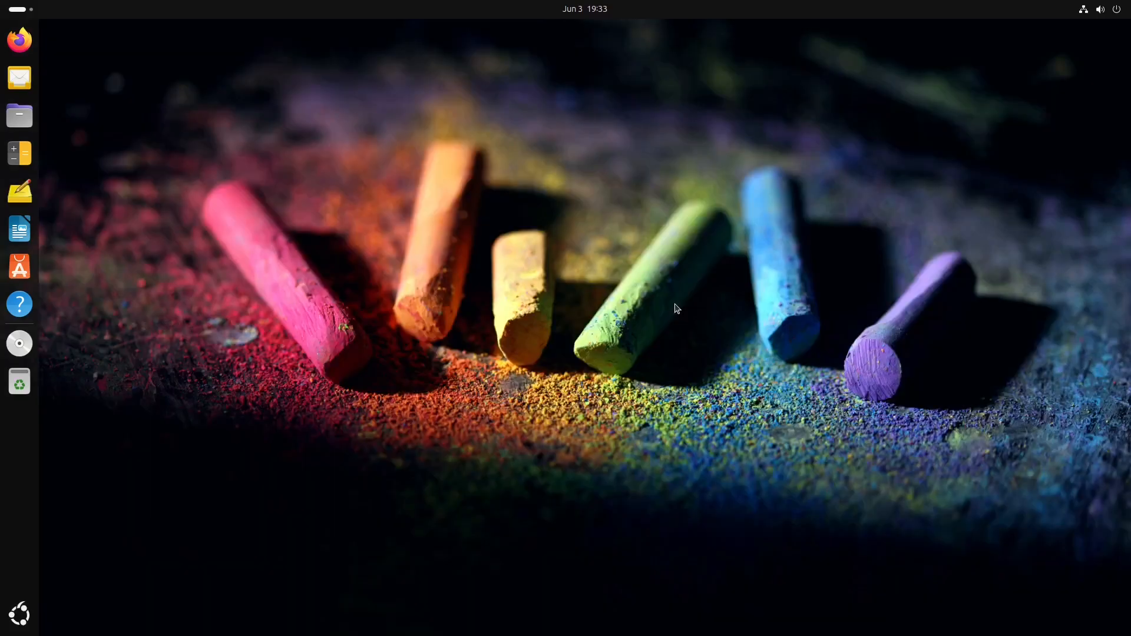
scroll(613, 400, down, 10)
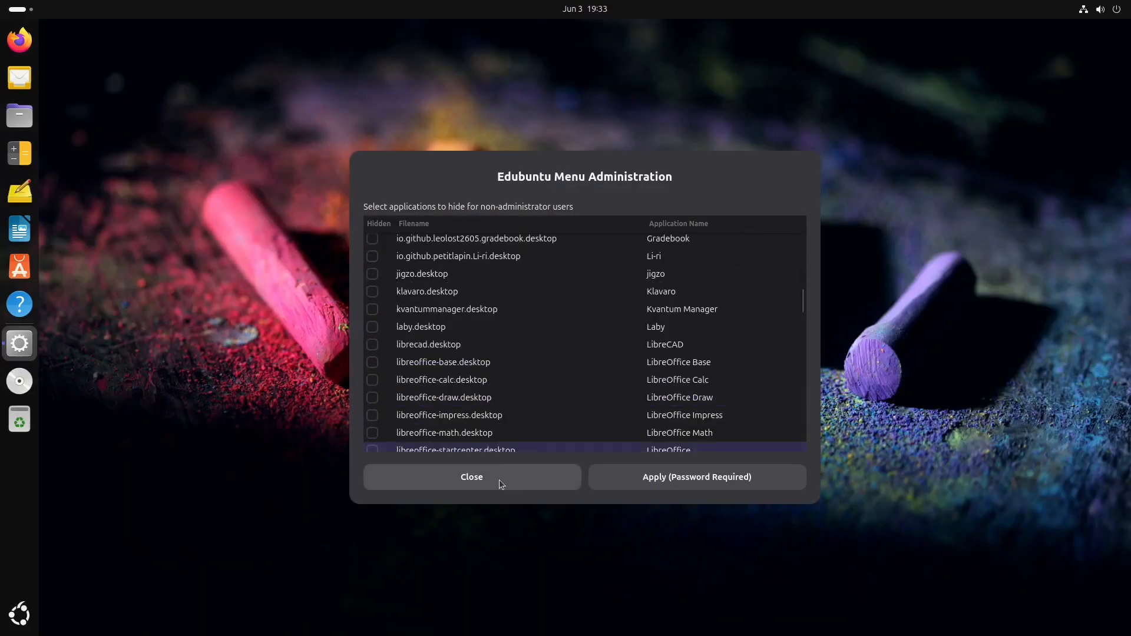
click(500, 480)
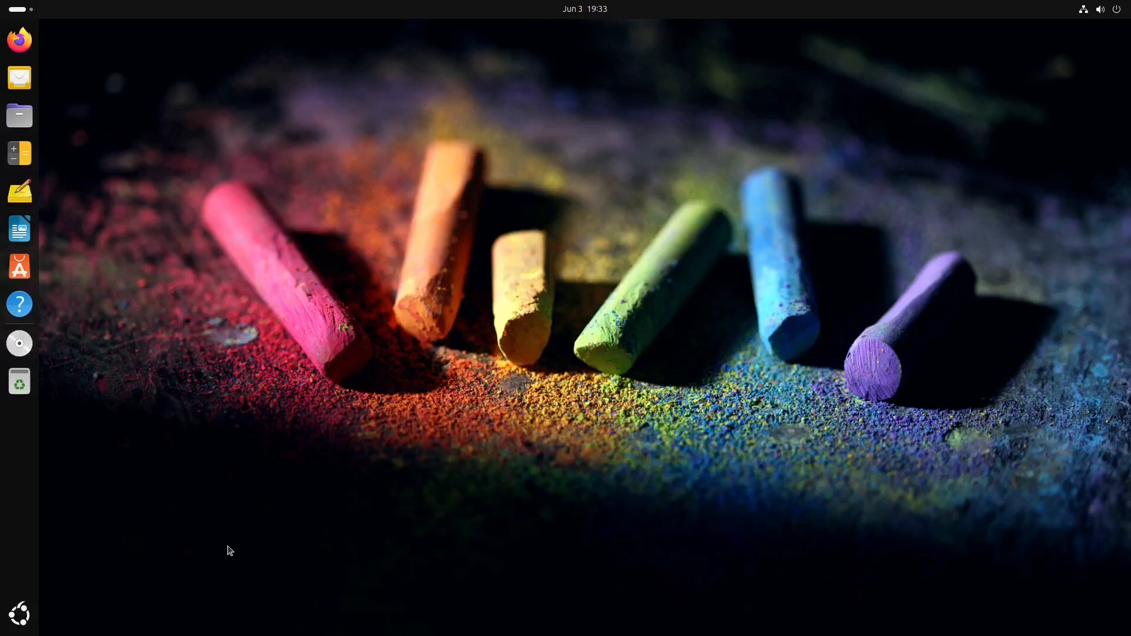
click(20, 615)
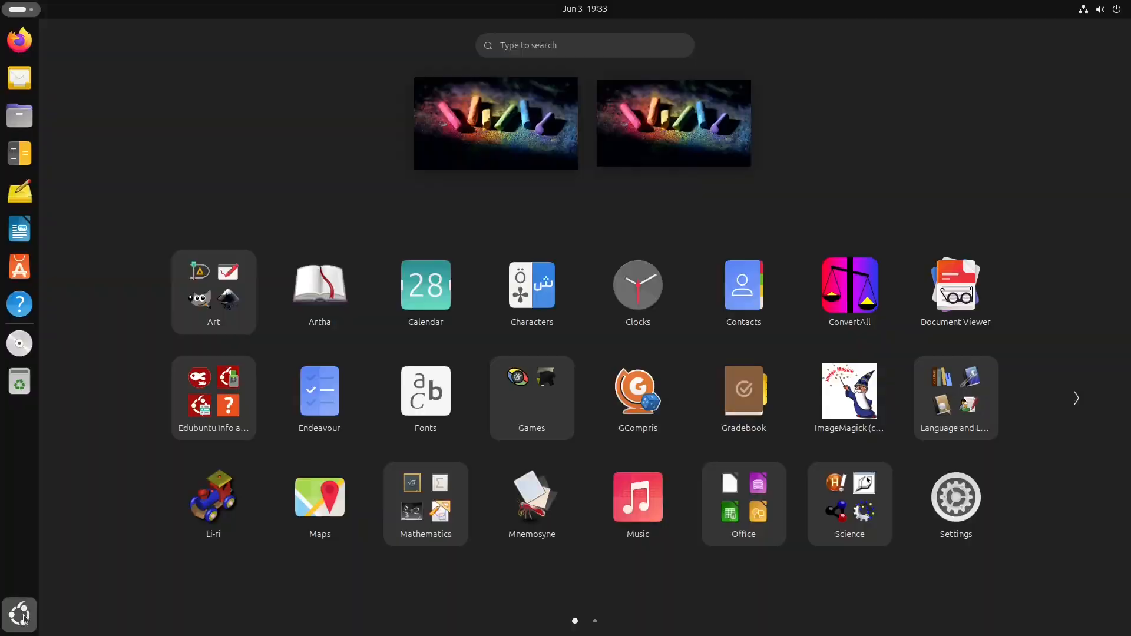
click(21, 617)
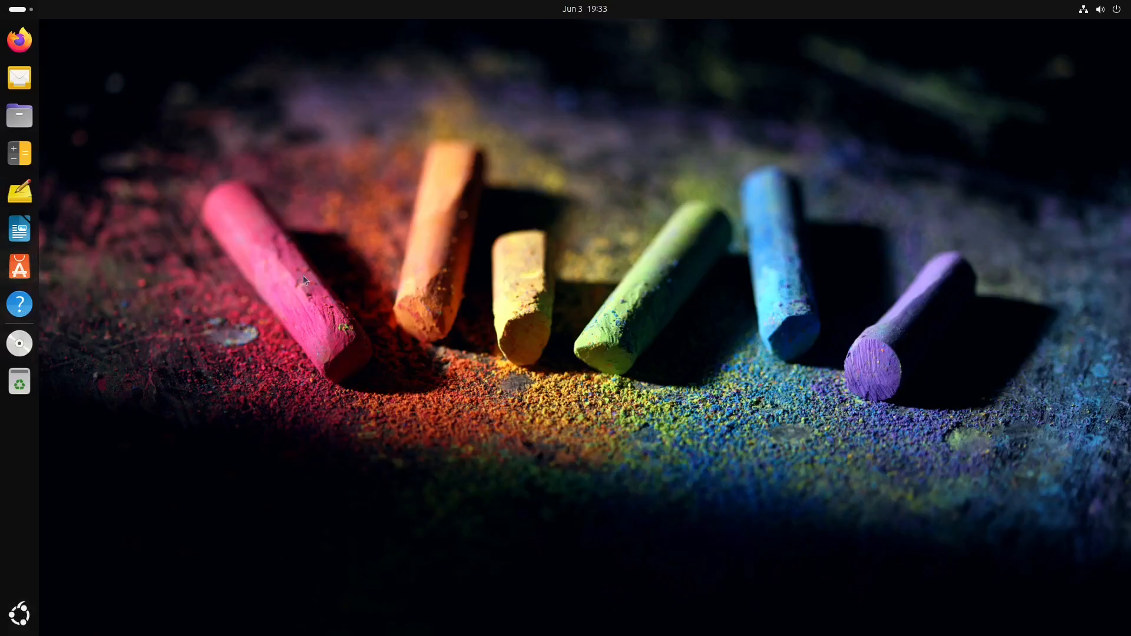
Open App Center, search for "onlyoffice" and show the details of ONLYOFFICE Desktop Editors.
click(19, 267)
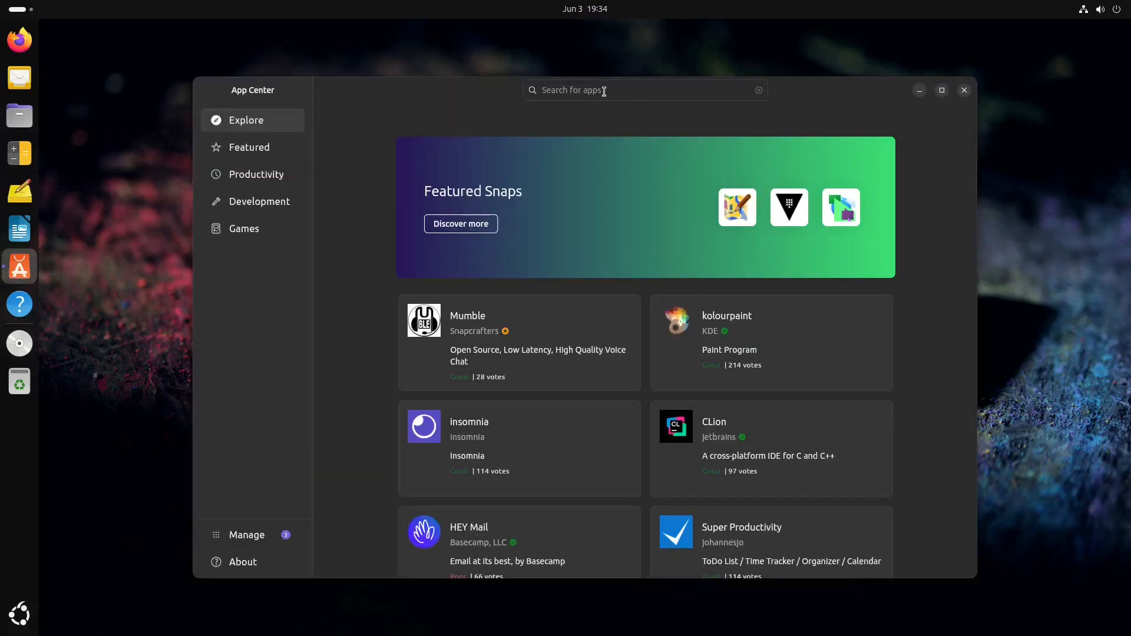
click(603, 90)
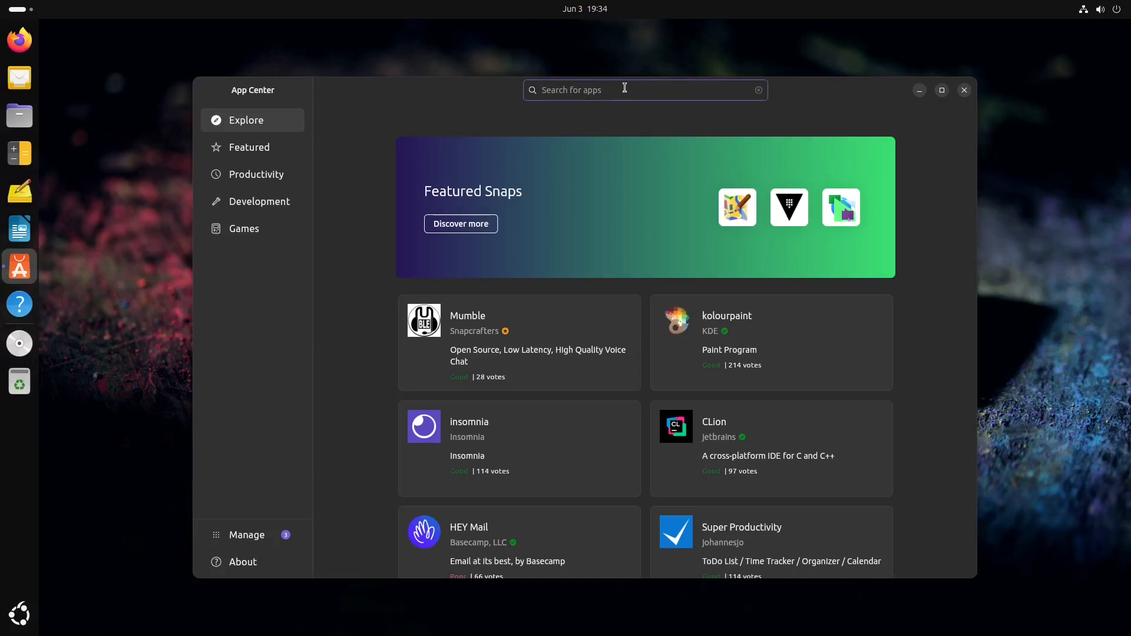
text(onlyoffice)
key(Return)
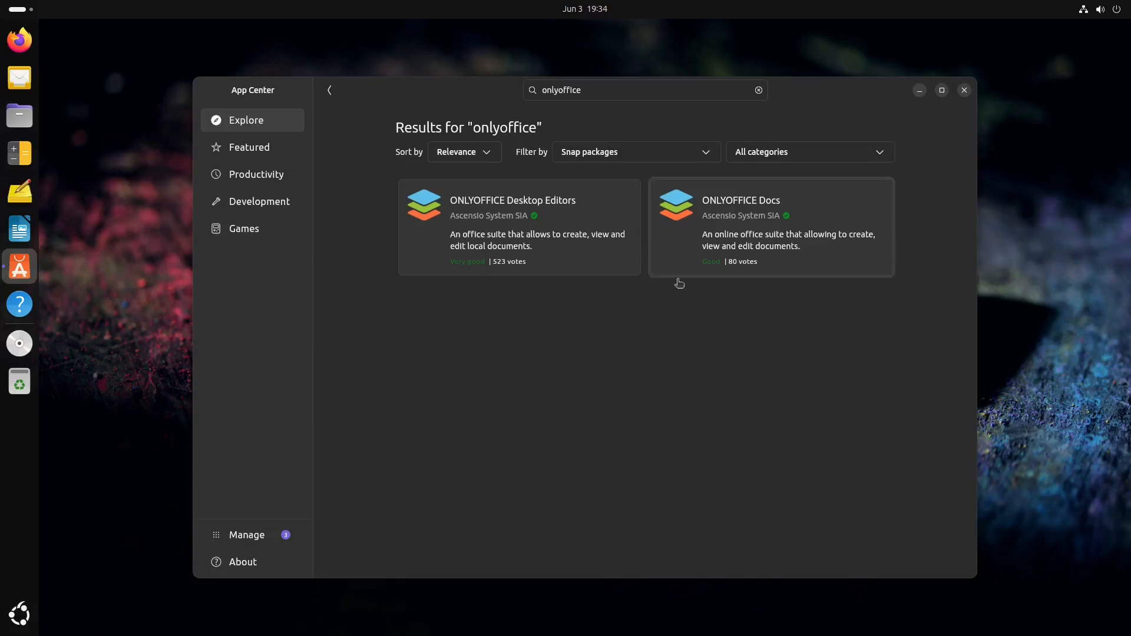
click(594, 255)
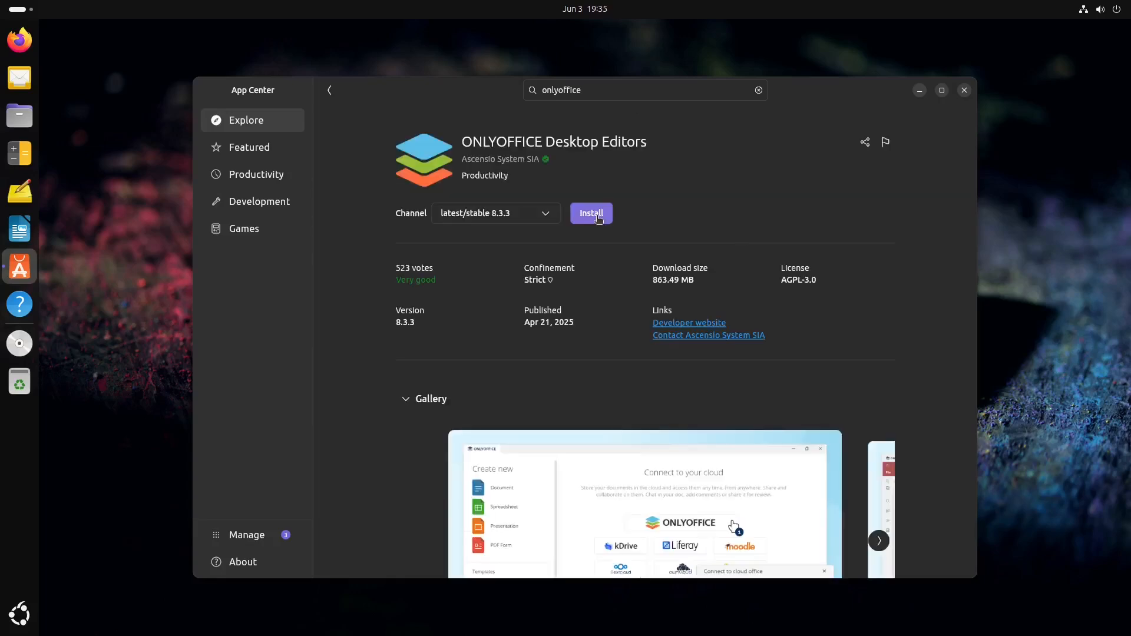
Install ONLYOFFICE Desktop Editors from the latest/stable 8.3.3 channel, authenticating with the account password.
click(591, 213)
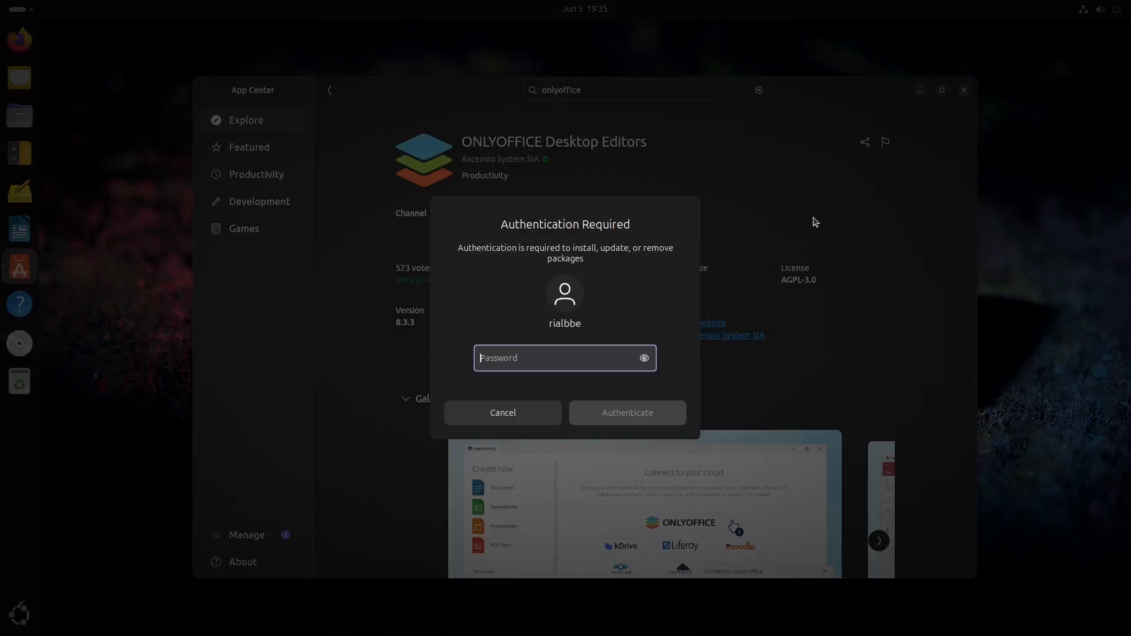
text(••••)
key(Return)
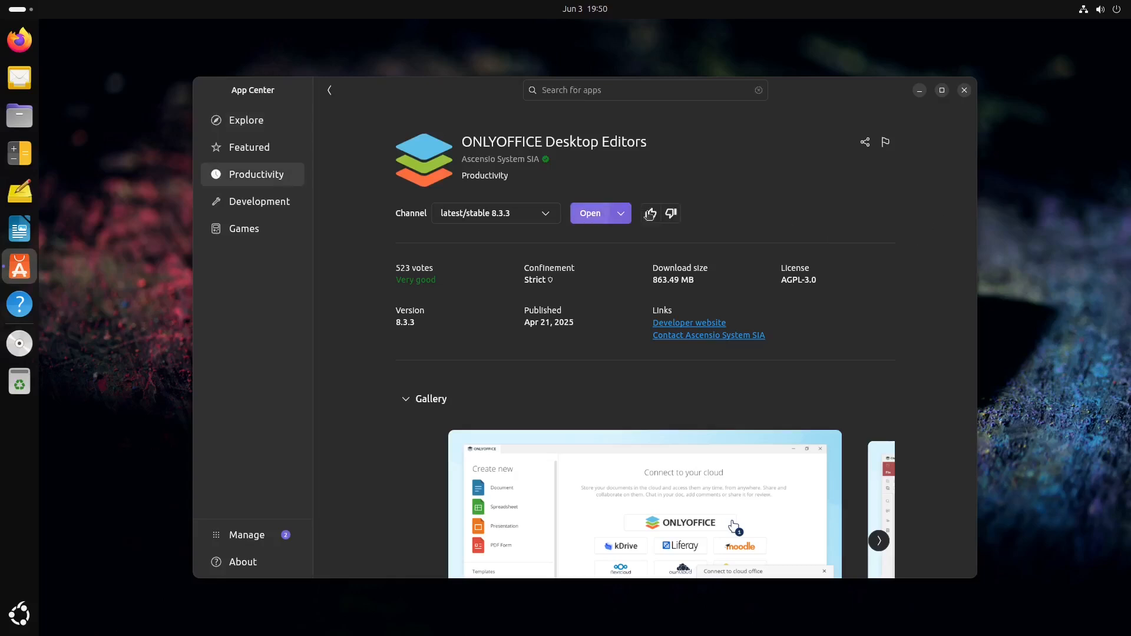
Launch ONLYOFFICE from the installed applications and minimize the App Center window.
scroll(823, 185, down, 1)
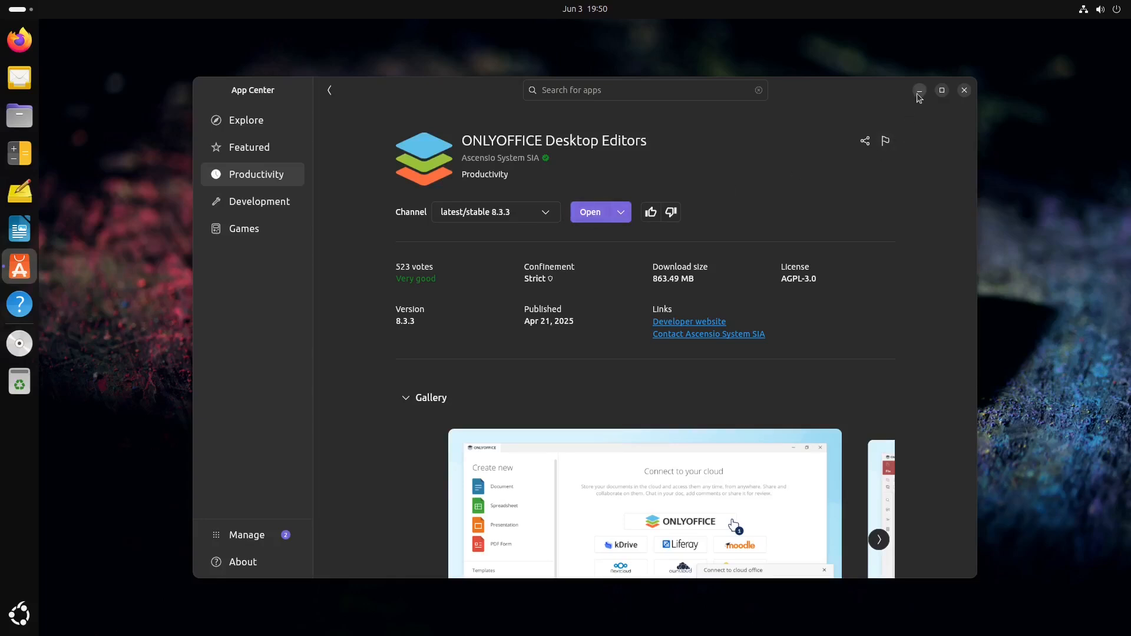
drag(918, 94, 919, 93)
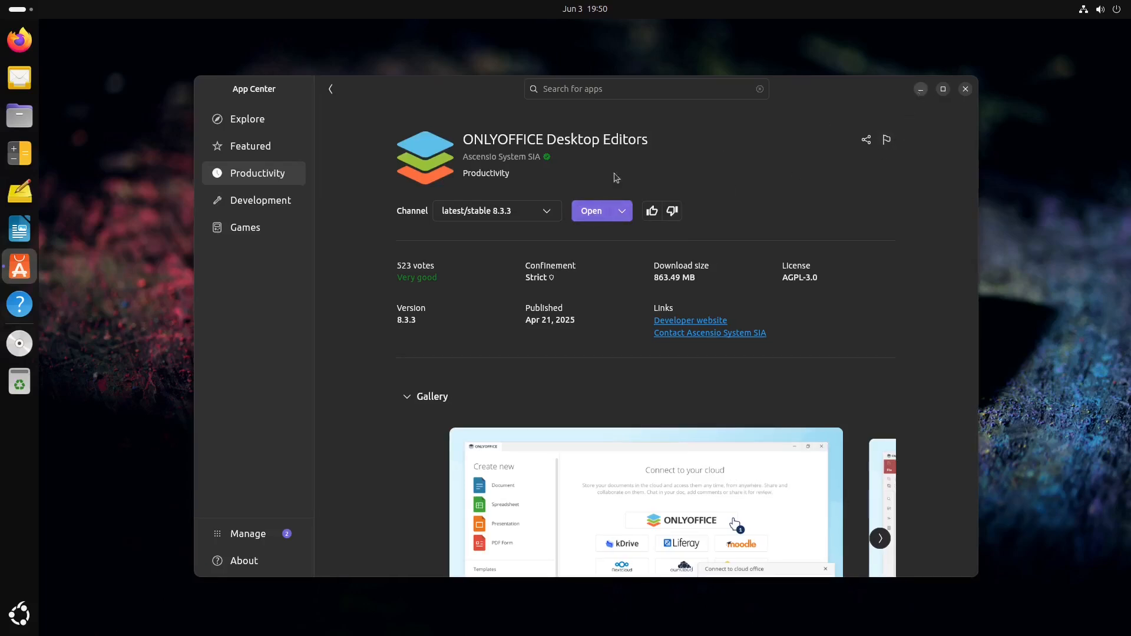
click(30, 617)
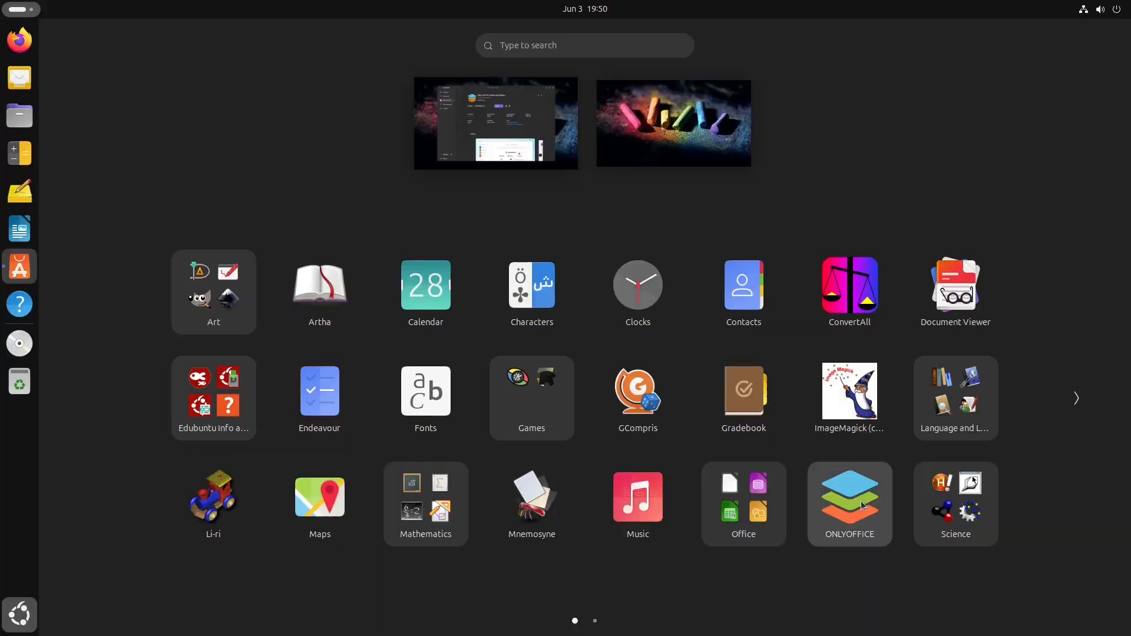
click(862, 505)
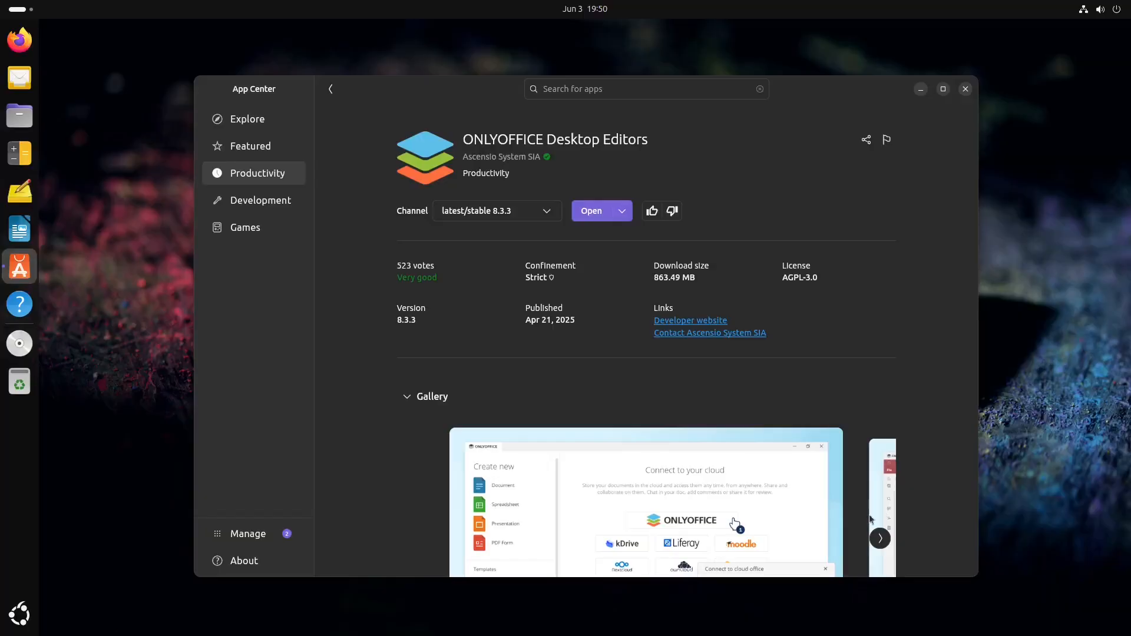
click(921, 89)
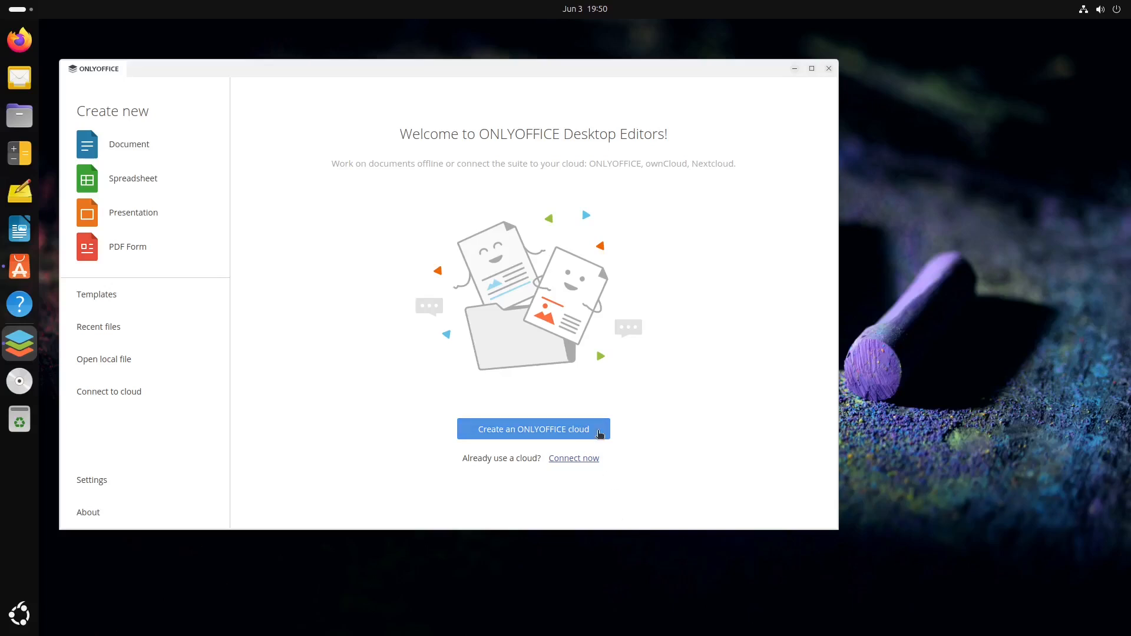
Review the cloud connection providers, then browse the cloud and local document templates.
click(157, 396)
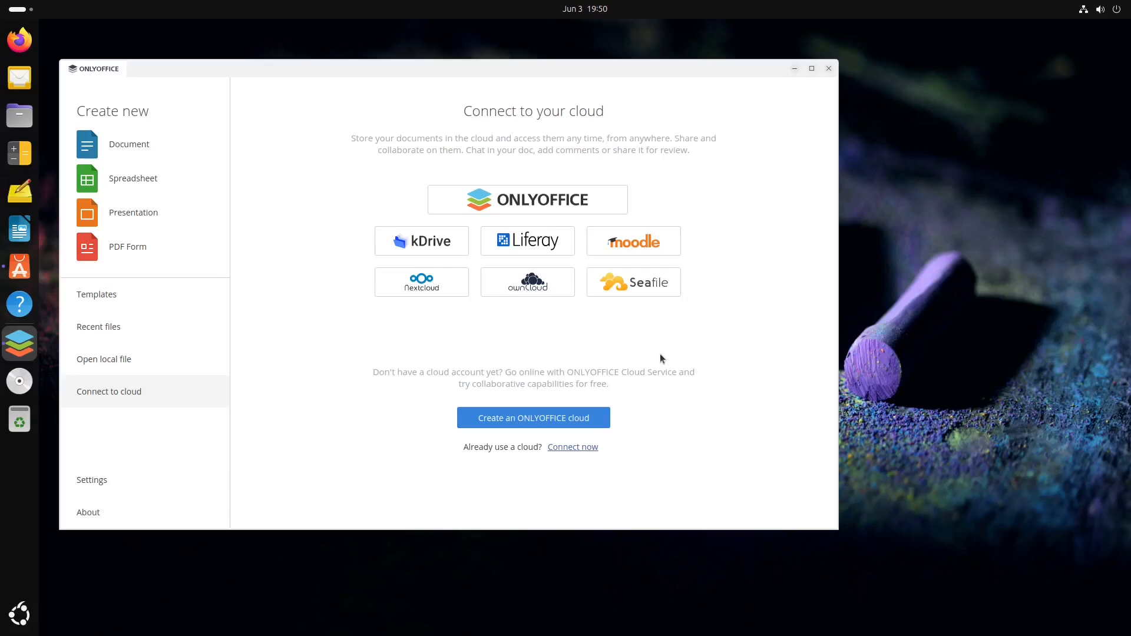
click(130, 301)
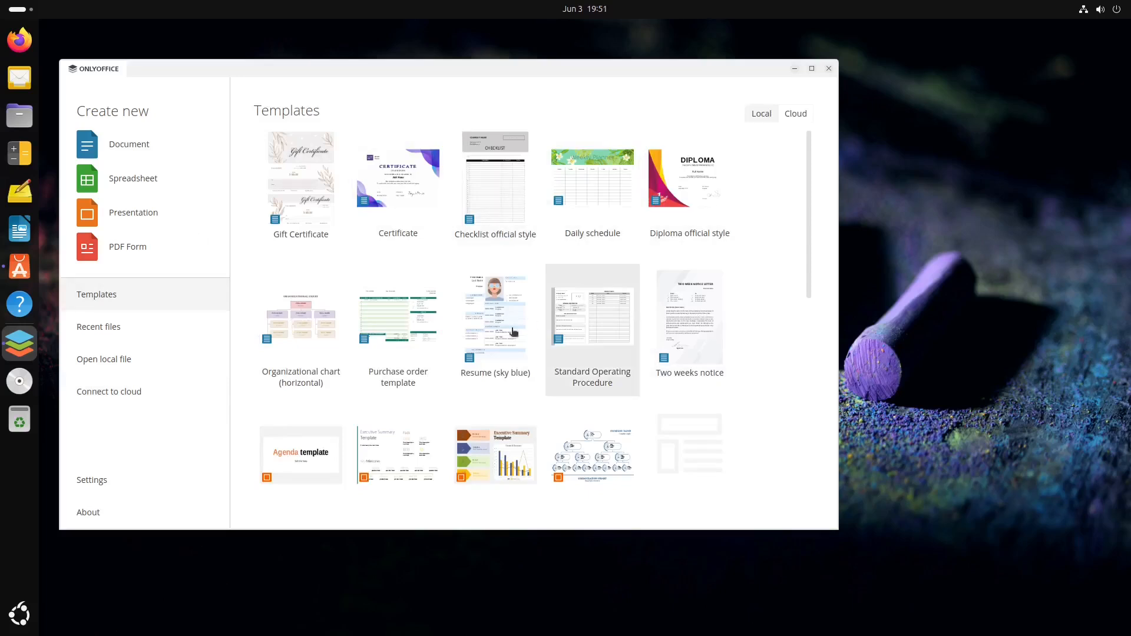
click(796, 113)
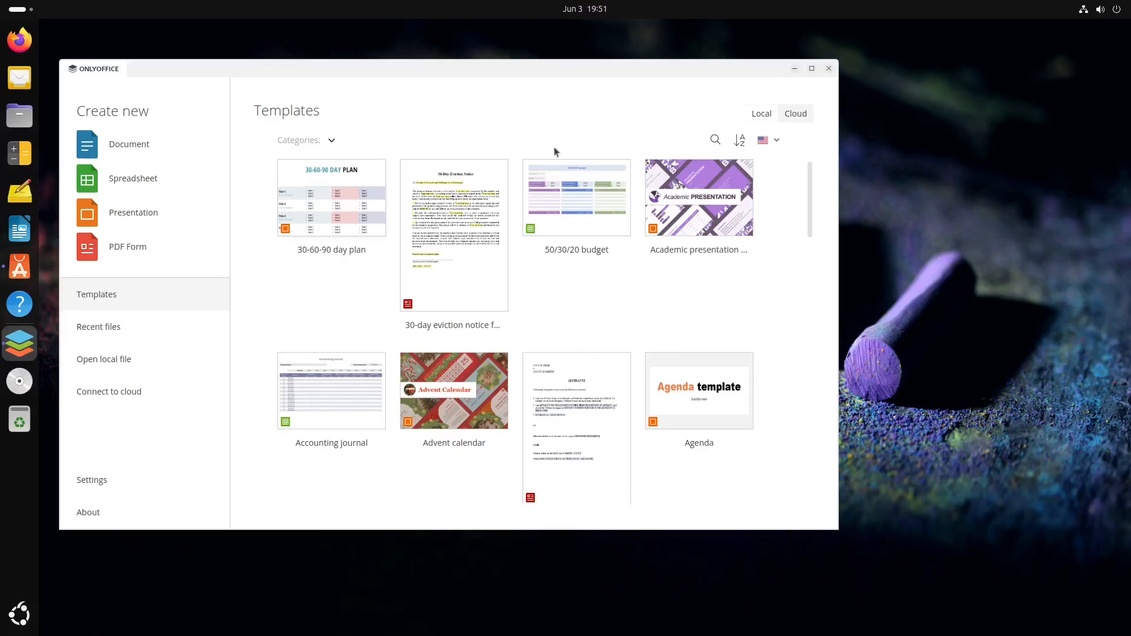
click(761, 114)
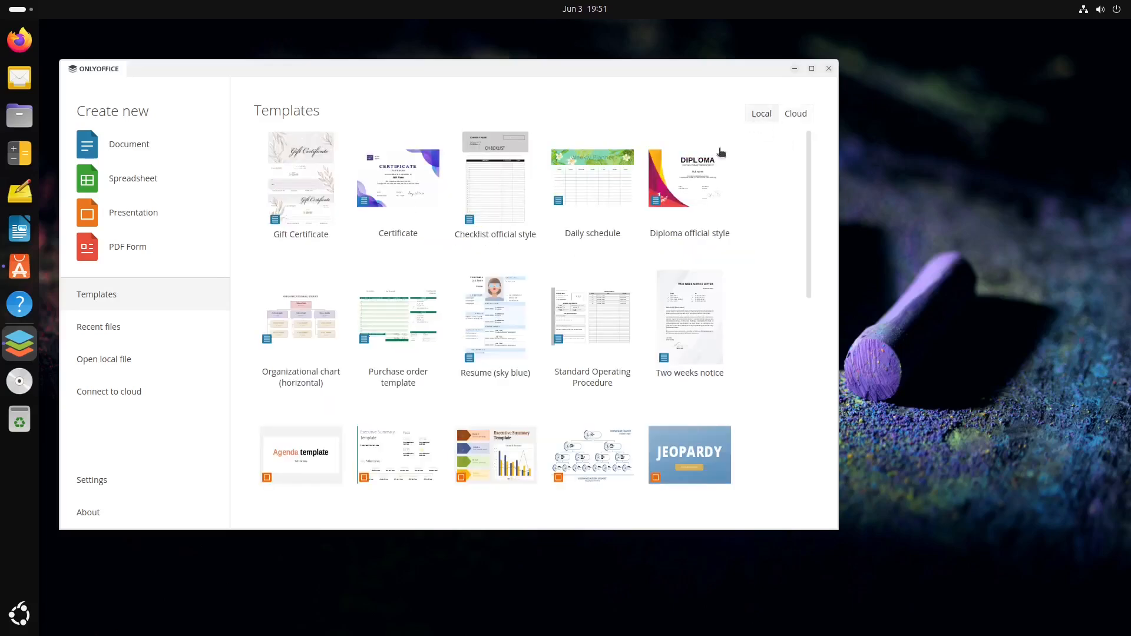
scroll(754, 371, down, 1)
scroll(742, 383, down, 4)
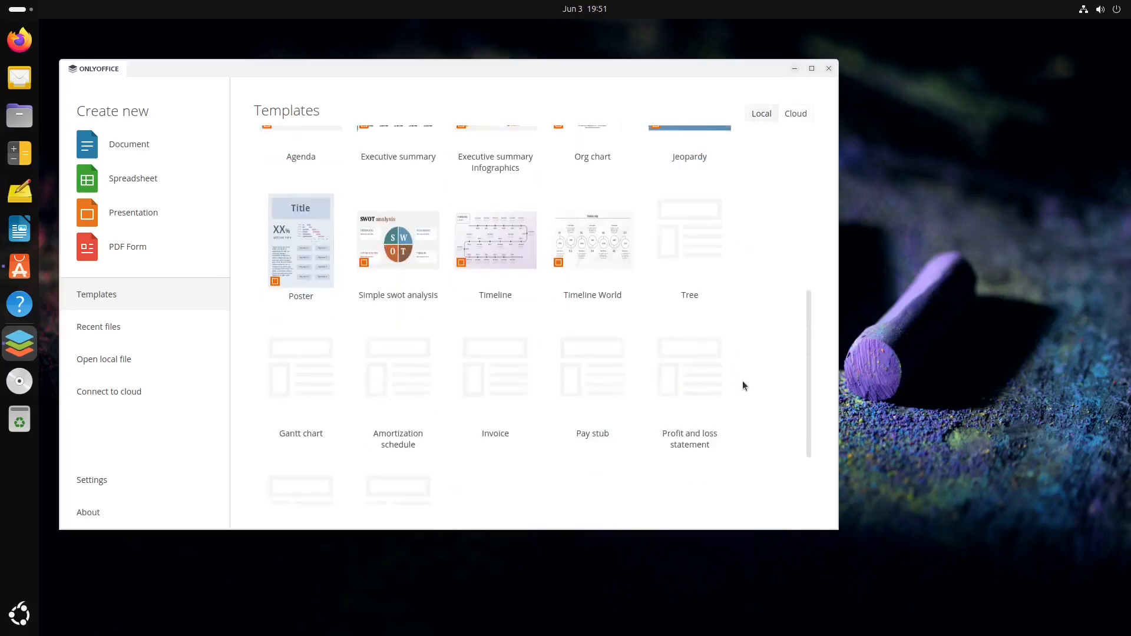
scroll(744, 379, up, 5)
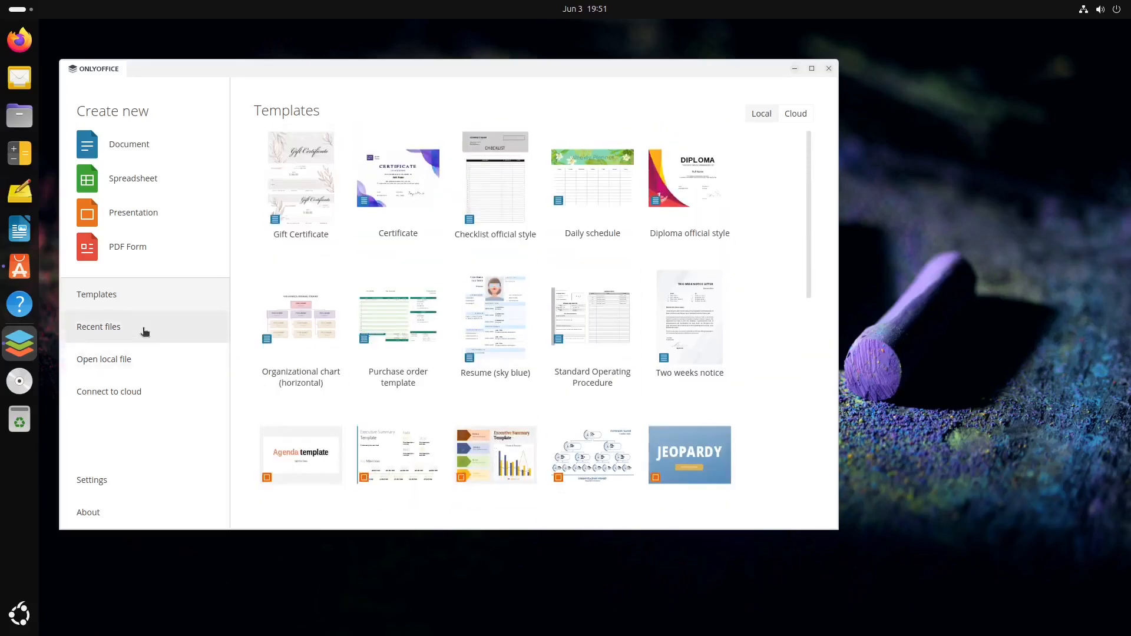
Check the recent files and the local file chooser's Documents folder, then cancel without opening a file.
click(143, 332)
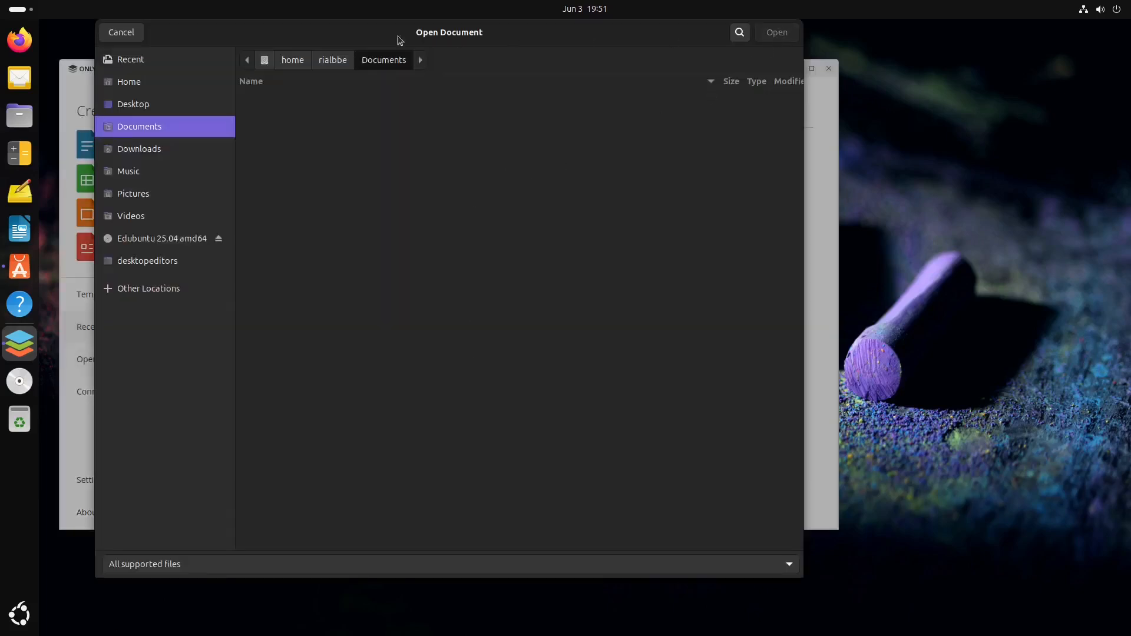
drag(165, 31, 188, 30)
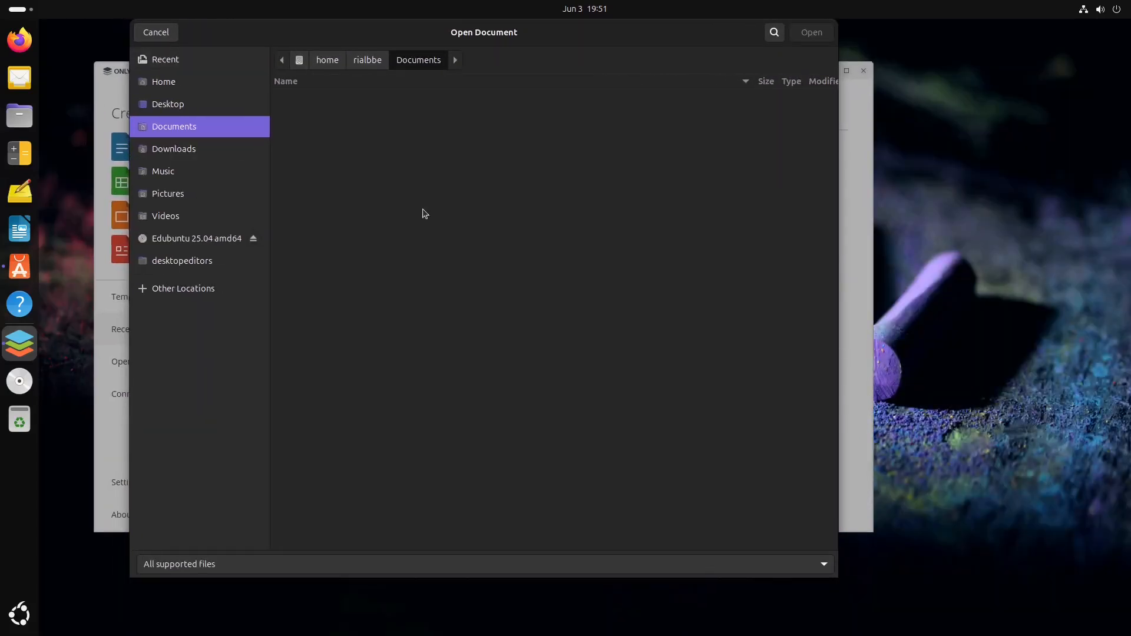
click(157, 33)
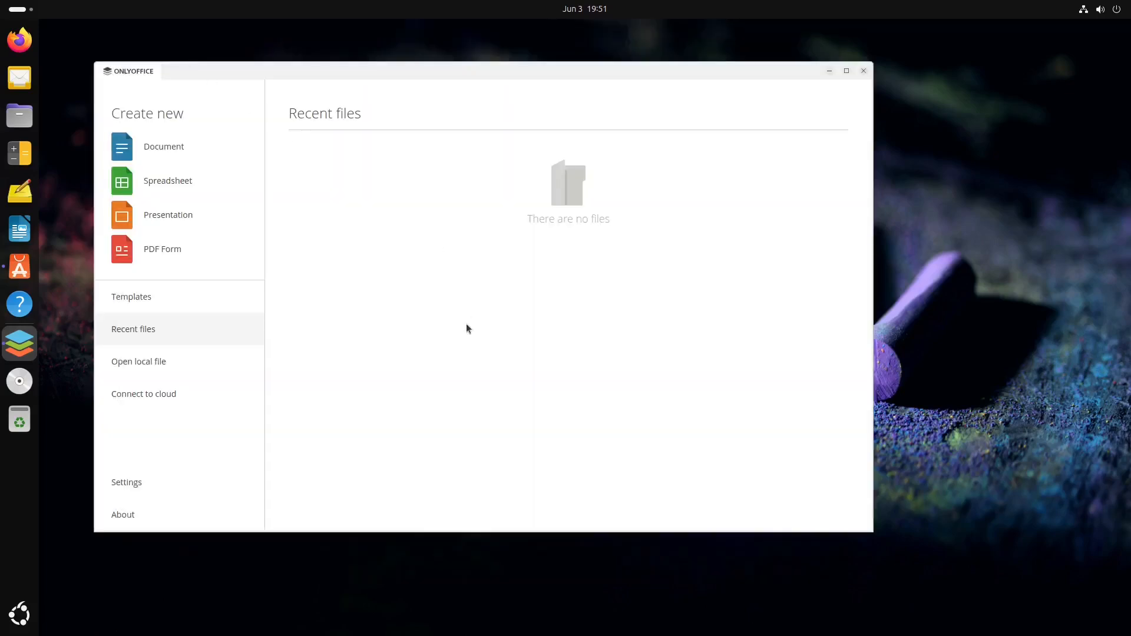
Set the interface scaling to 125%, apply it and restart the application.
click(154, 483)
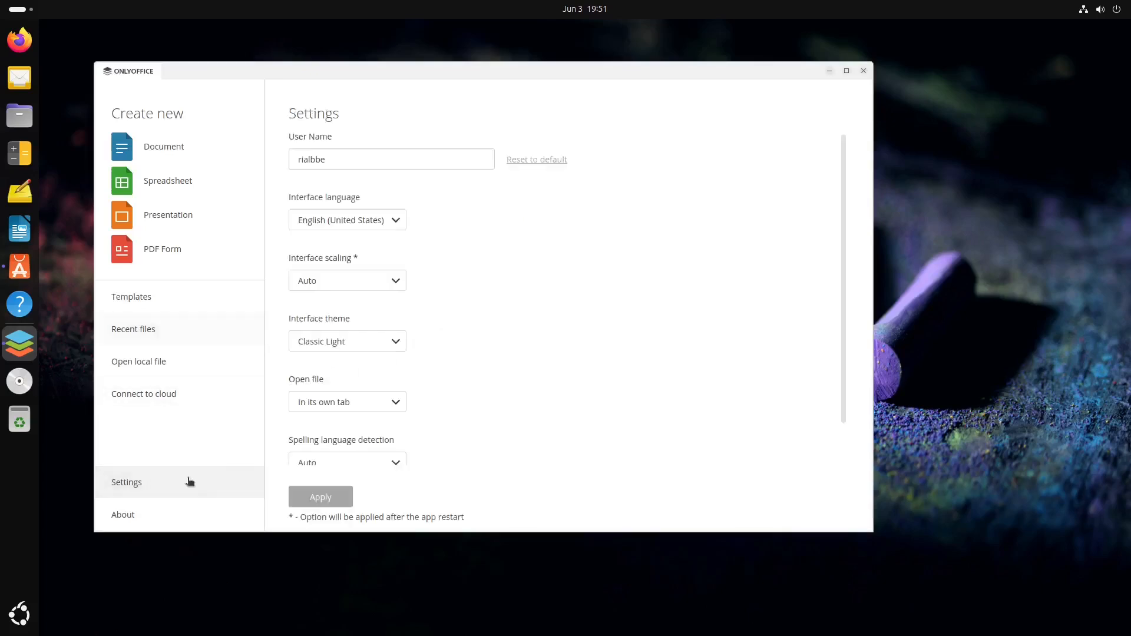
click(394, 287)
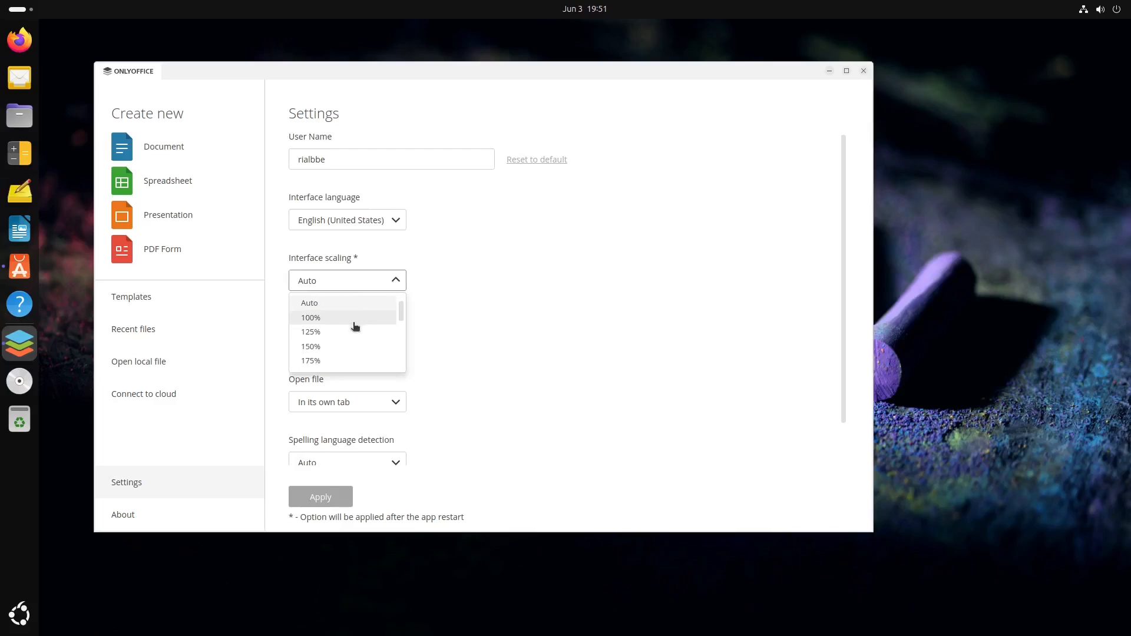
scroll(354, 346, down, 4)
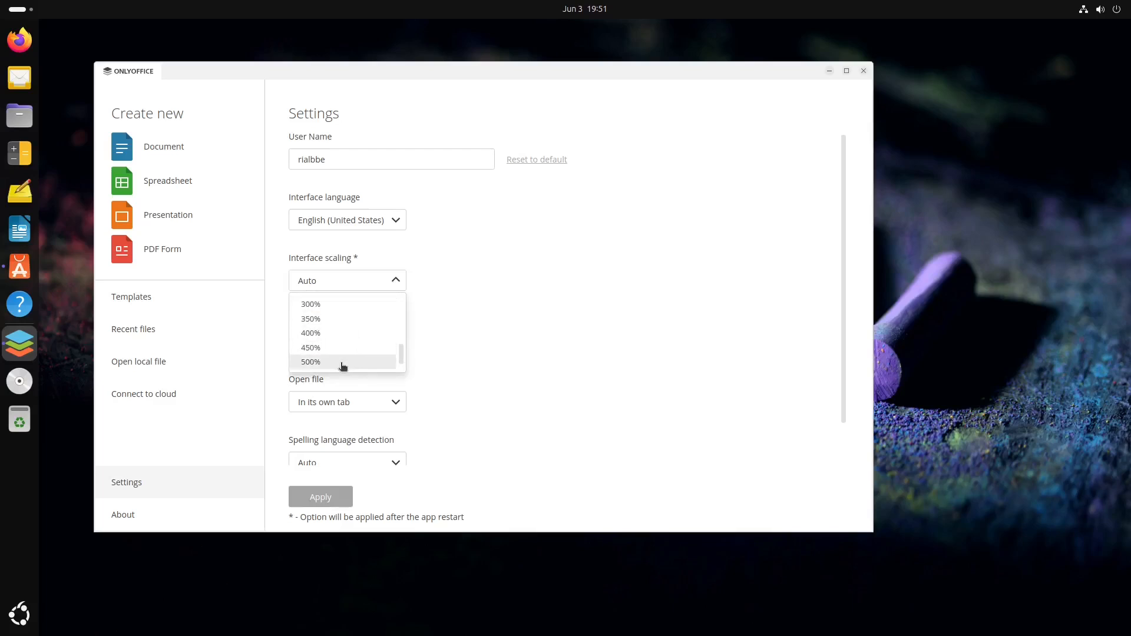
scroll(345, 360, up, 4)
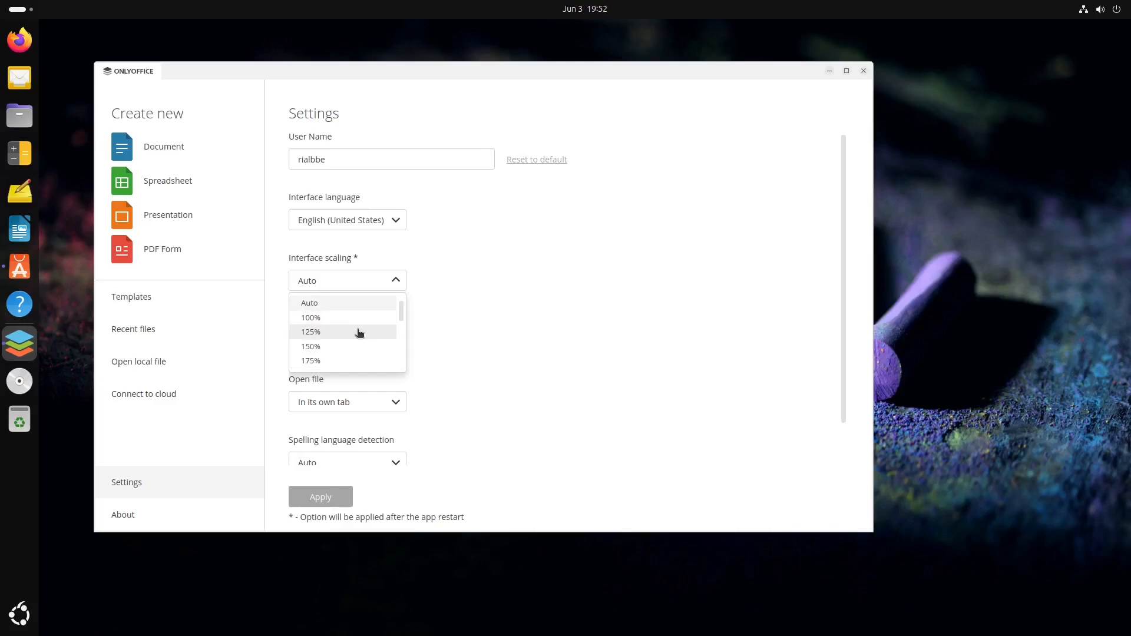
click(360, 333)
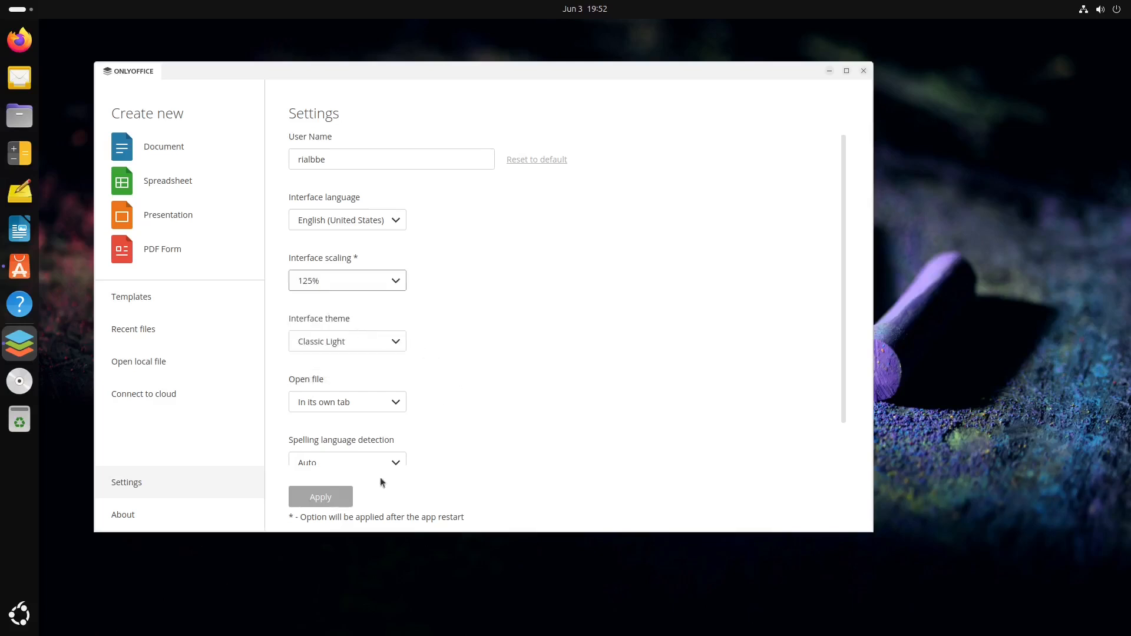
click(318, 503)
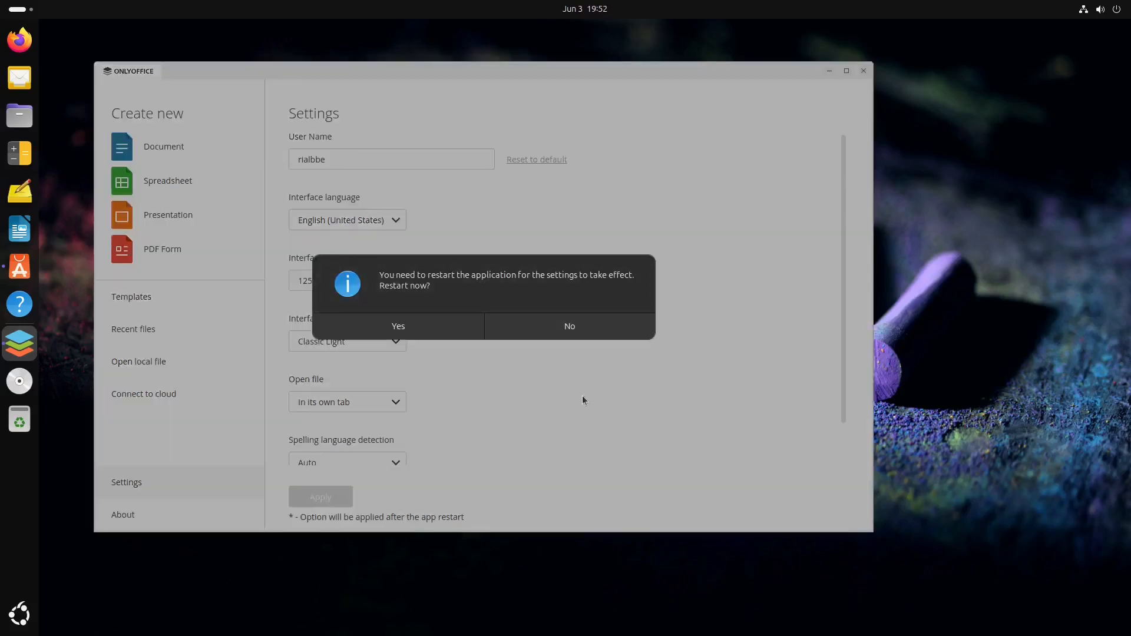
click(411, 332)
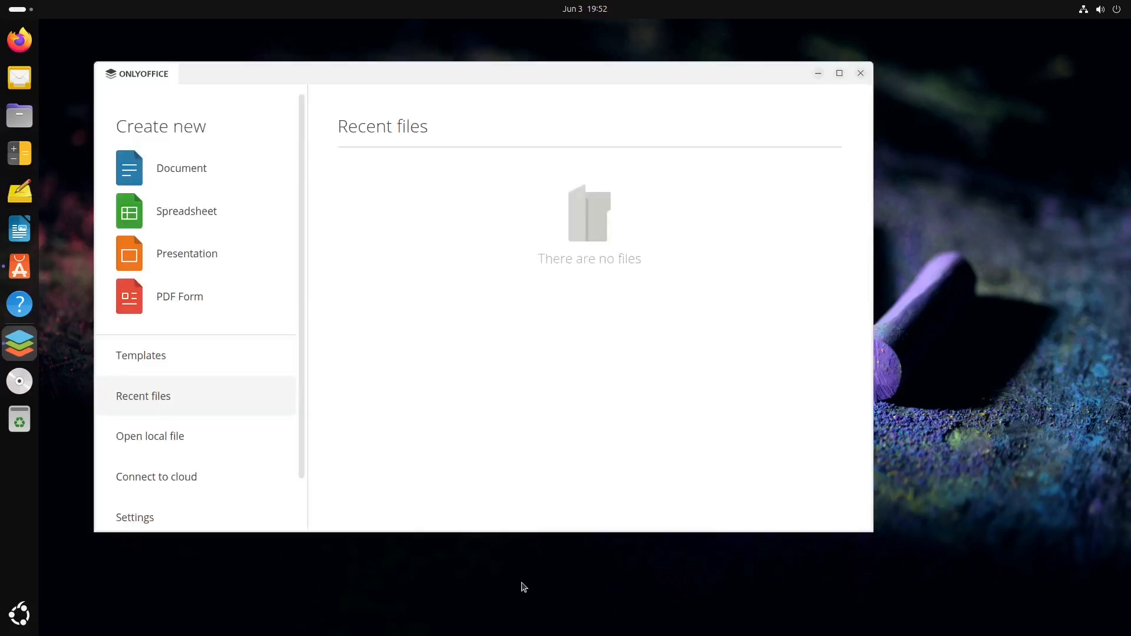
Set the interface scaling to 100% and the interface theme to Dark, apply both and restart the application.
click(206, 525)
click(473, 337)
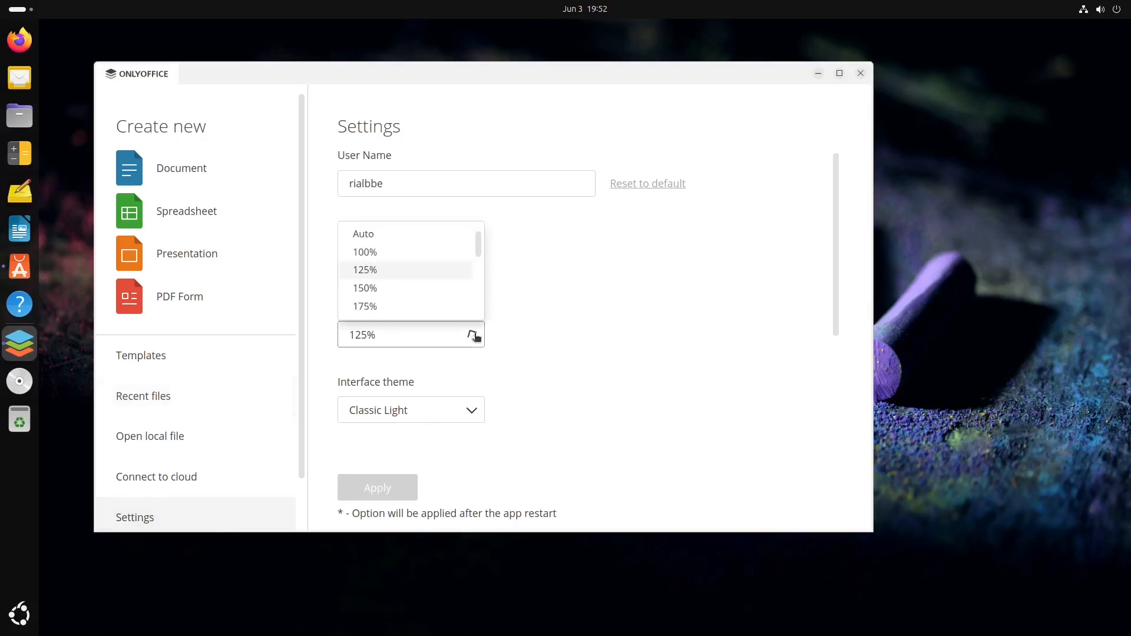
click(413, 254)
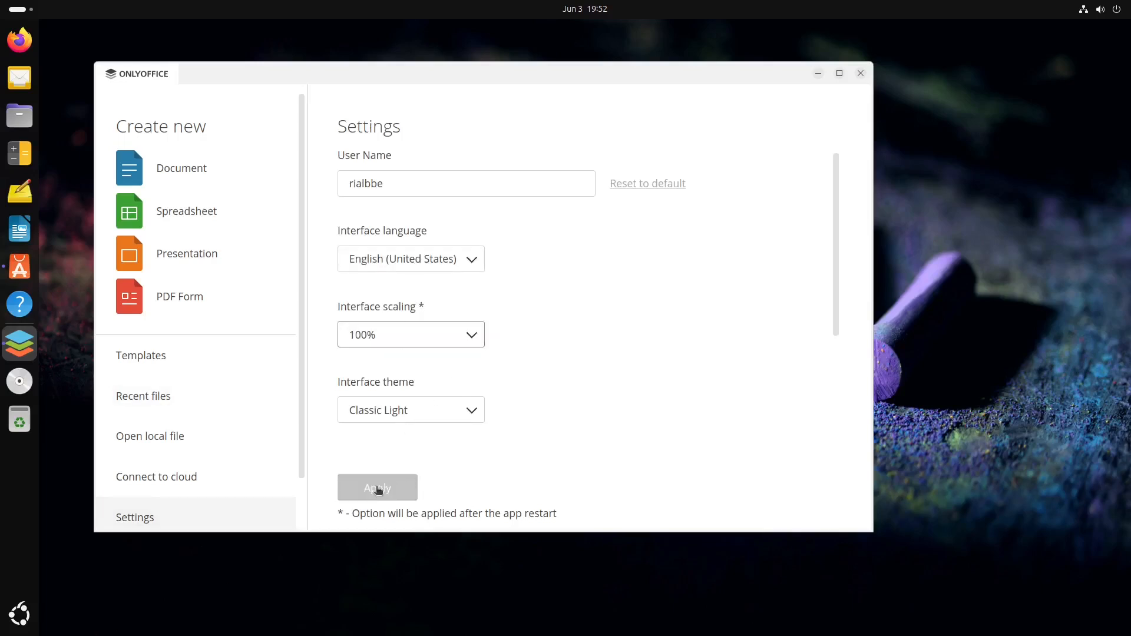
click(450, 410)
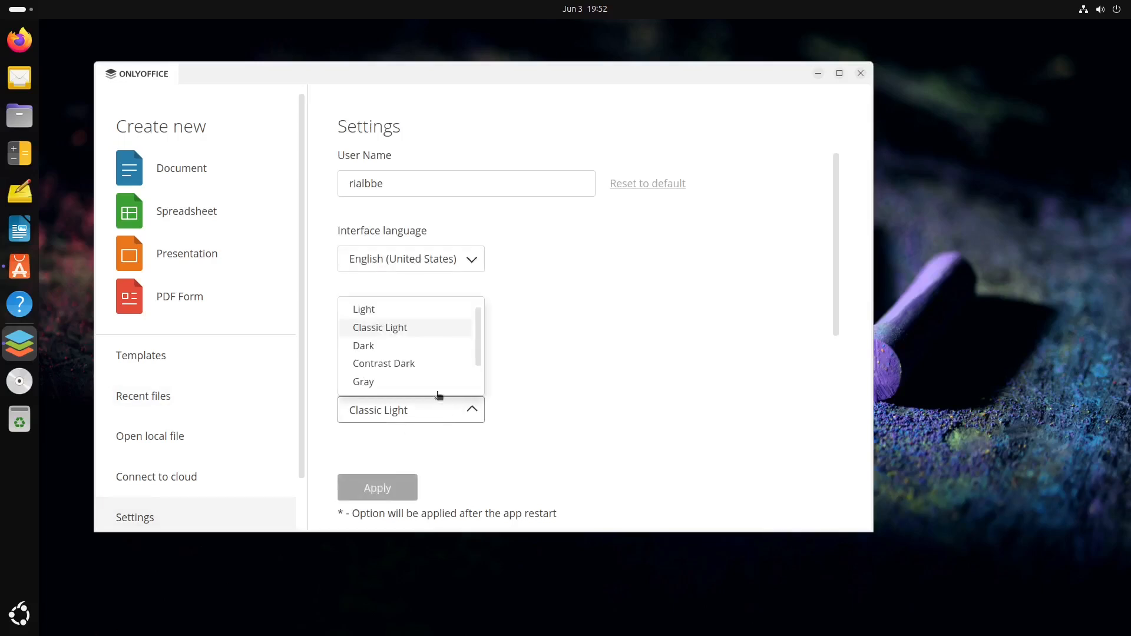
click(400, 347)
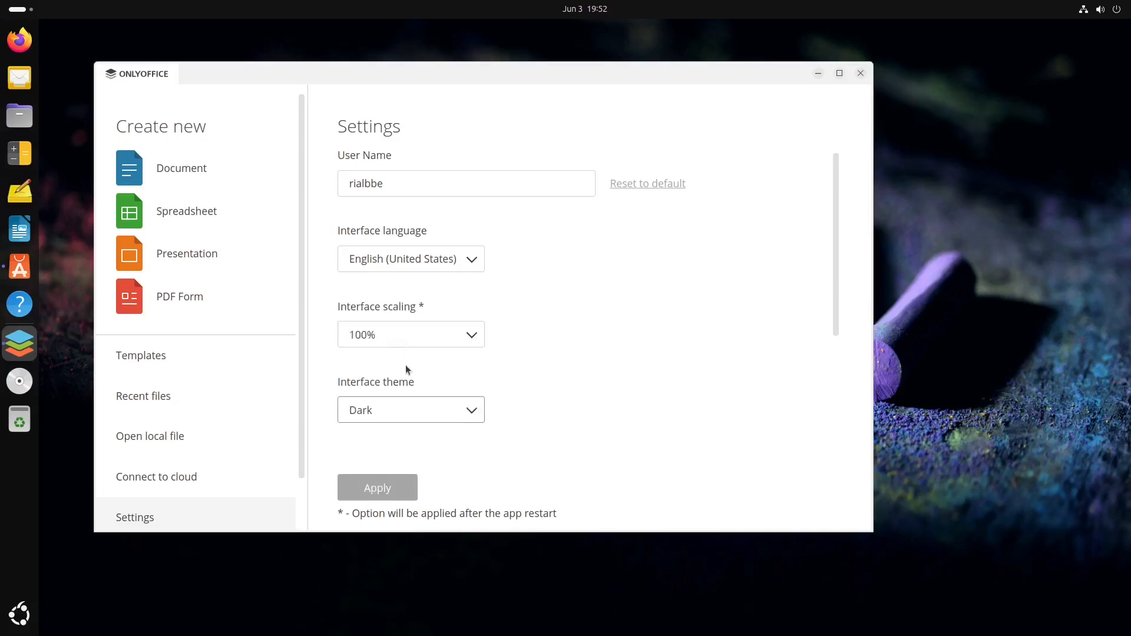
click(372, 485)
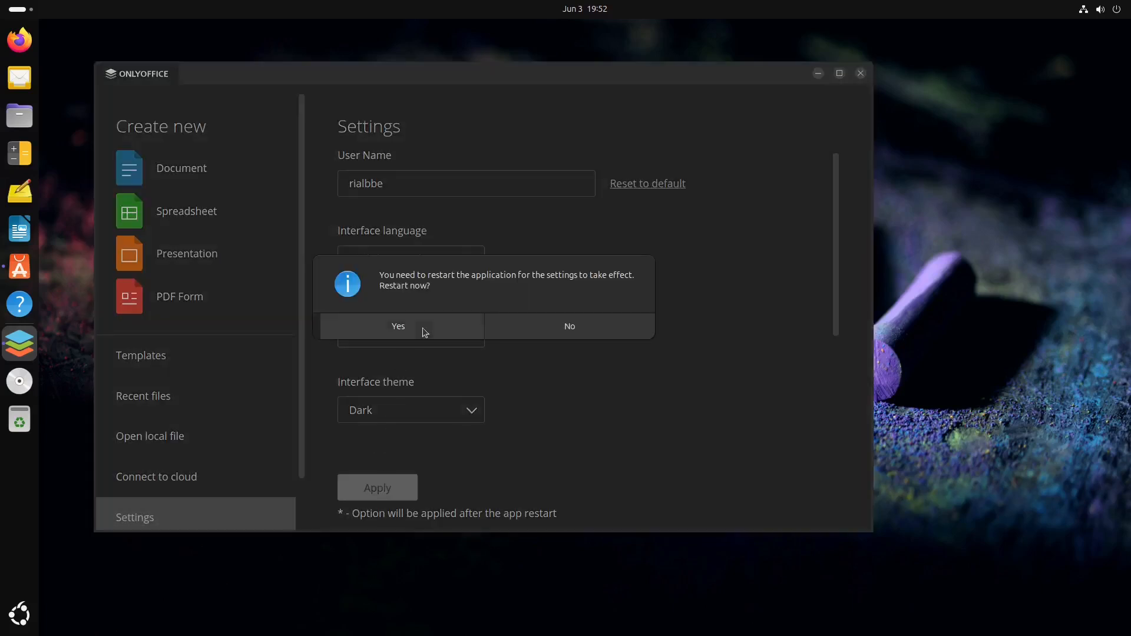
click(423, 328)
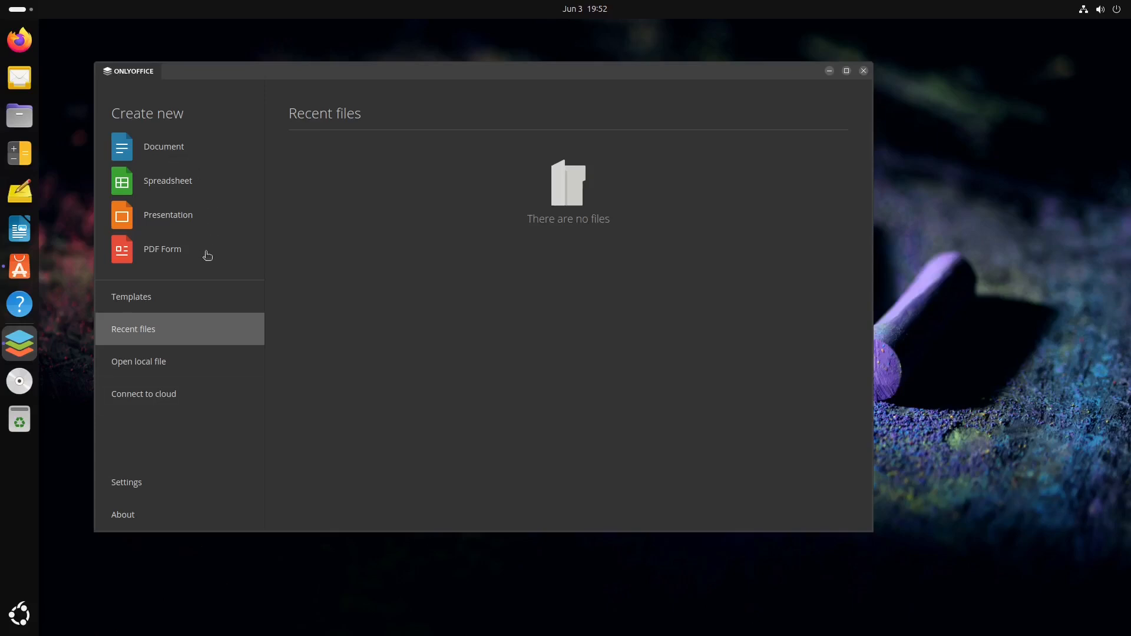
Create a blank text document and a blank spreadsheet.
click(168, 148)
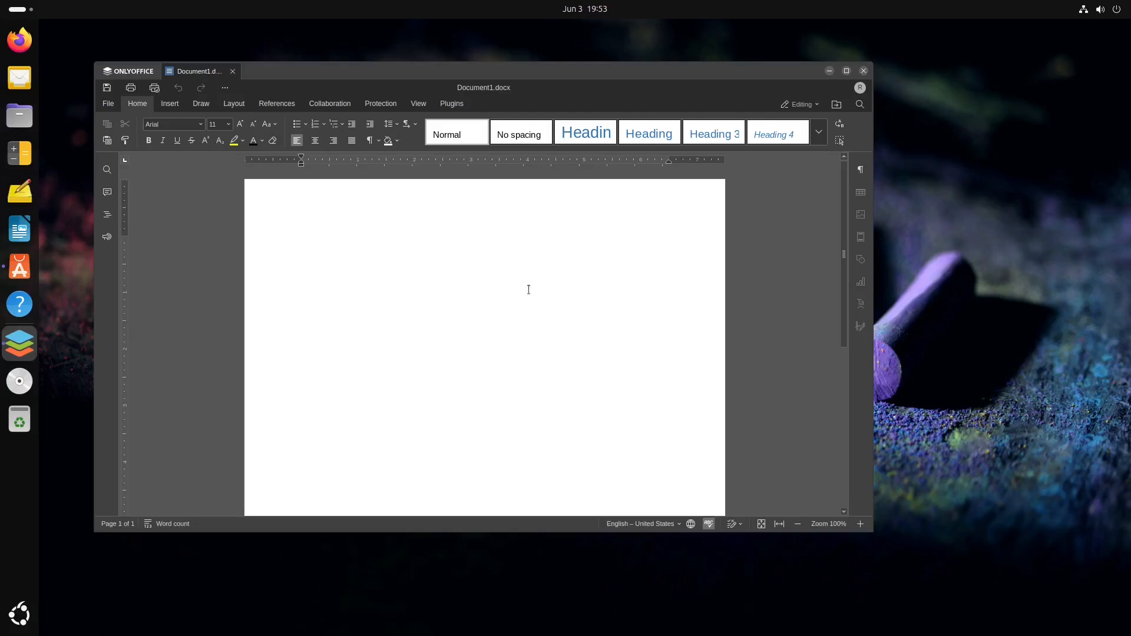
click(127, 72)
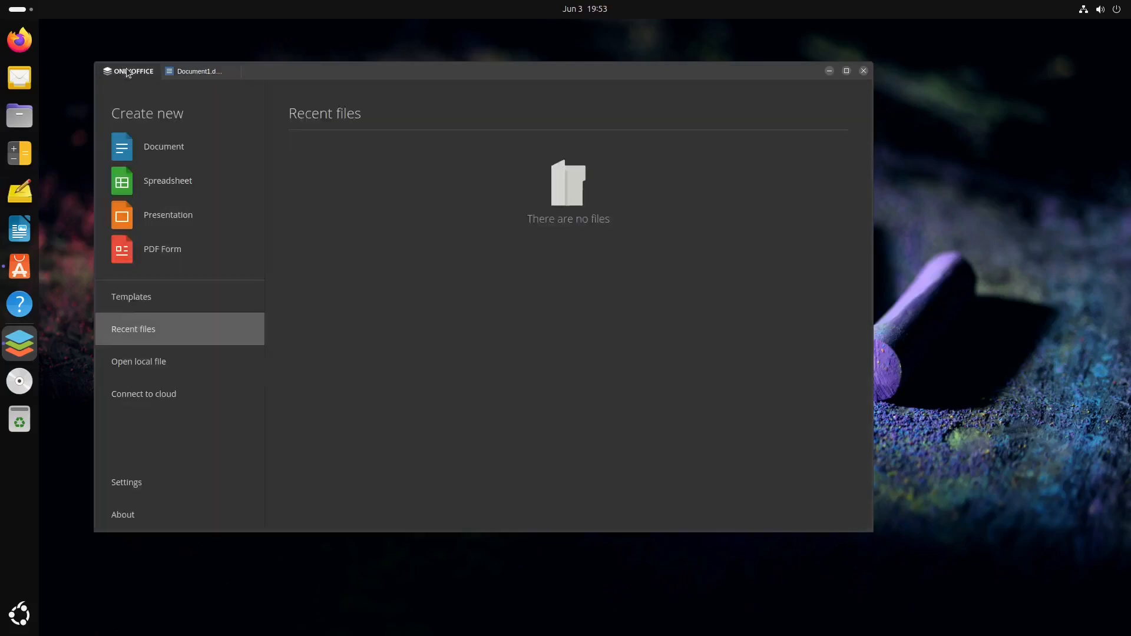
click(180, 185)
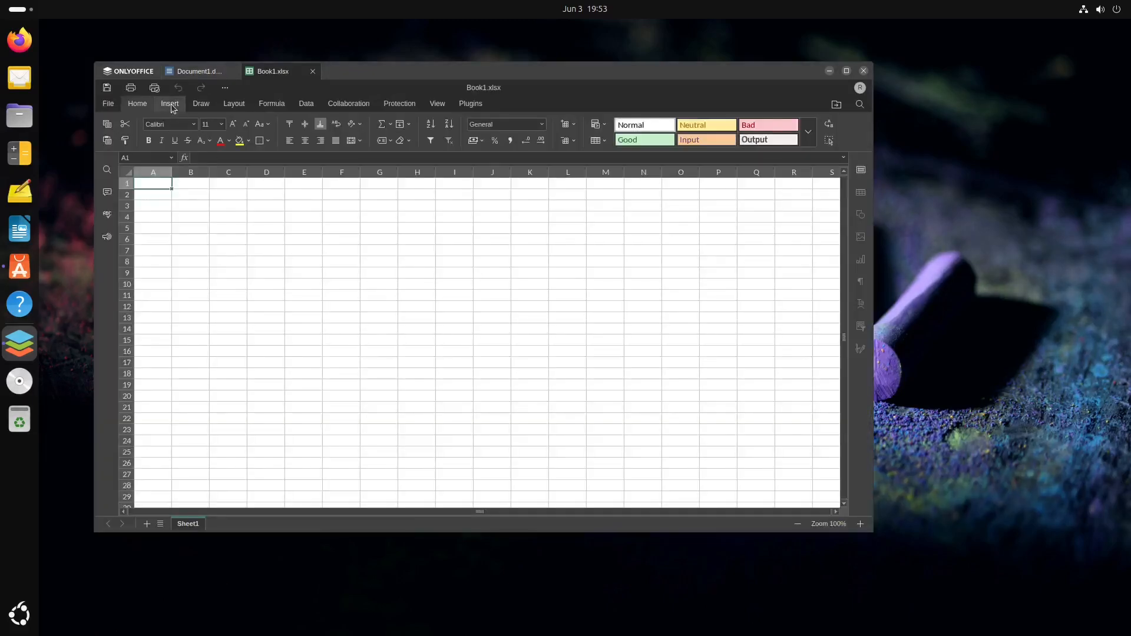
Examine the spreadsheet's Insert, Draw, Layout and Formula tools and switch between the open document and spreadsheet.
click(171, 104)
click(201, 104)
click(234, 104)
click(280, 105)
click(194, 72)
click(268, 71)
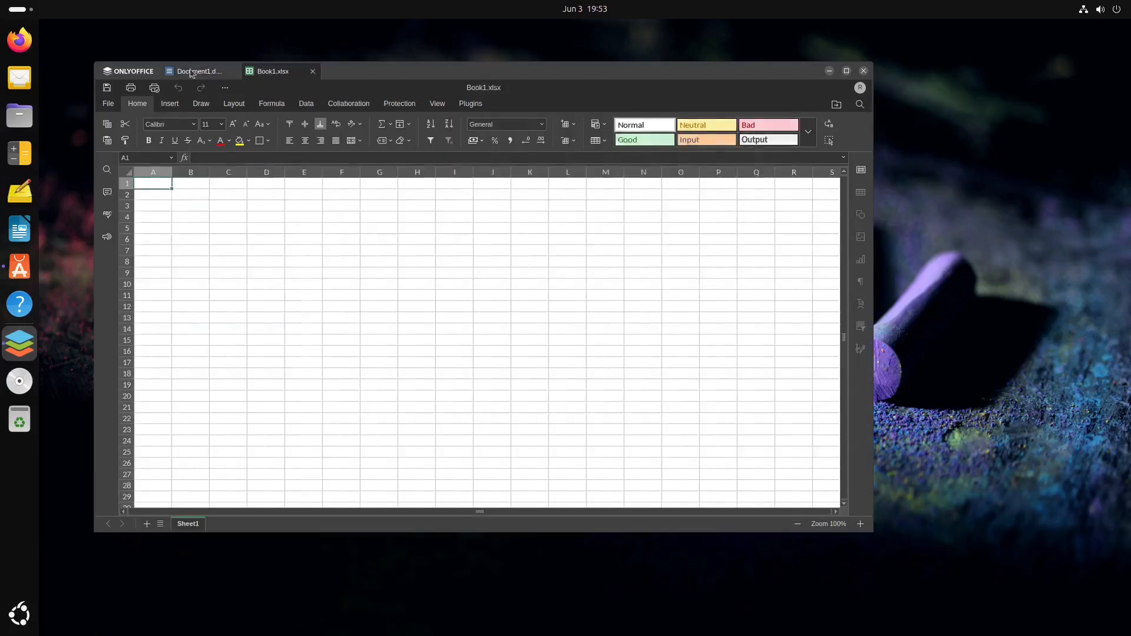
Create a blank presentation and look through its Insert, Draw, Design, Transitions and Animation tools.
click(136, 72)
click(165, 219)
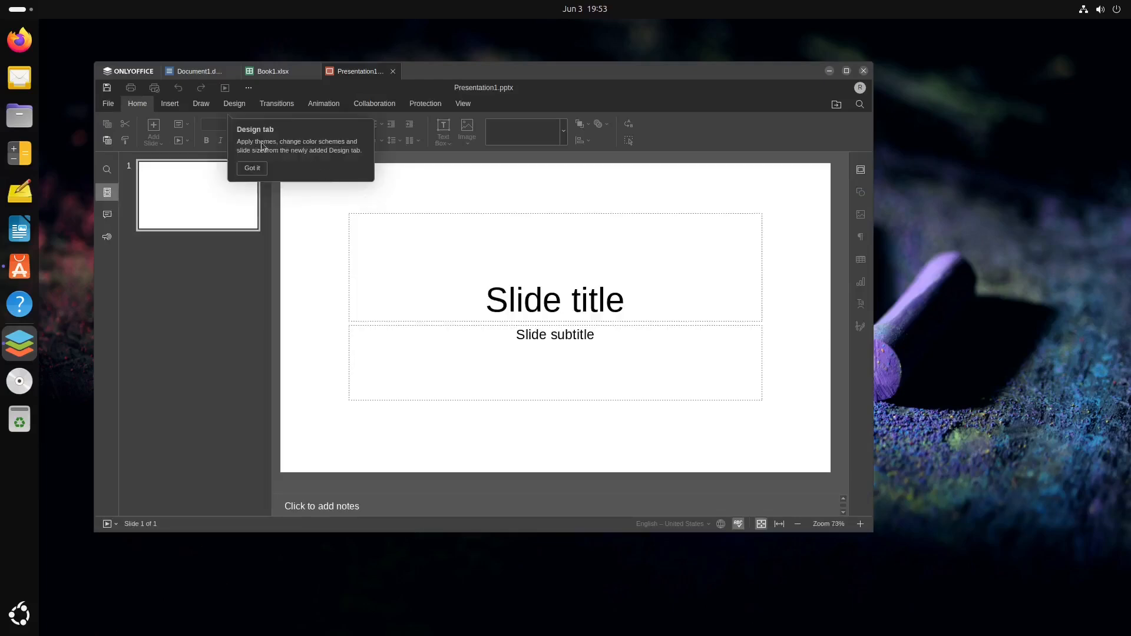
click(170, 103)
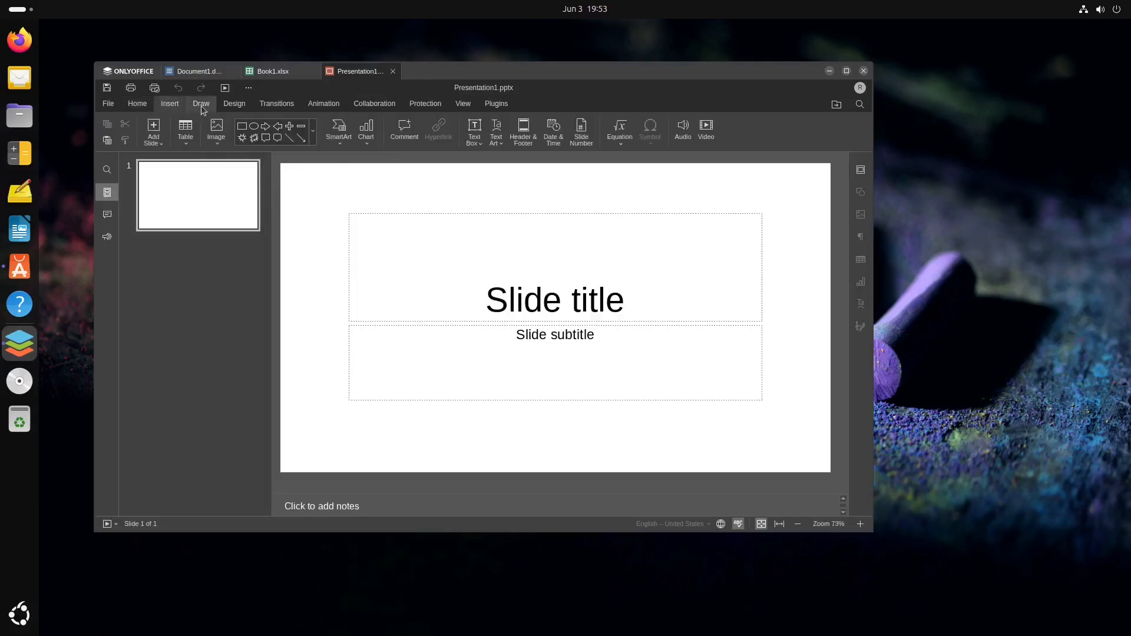
click(200, 105)
click(243, 103)
click(273, 105)
click(330, 106)
click(281, 106)
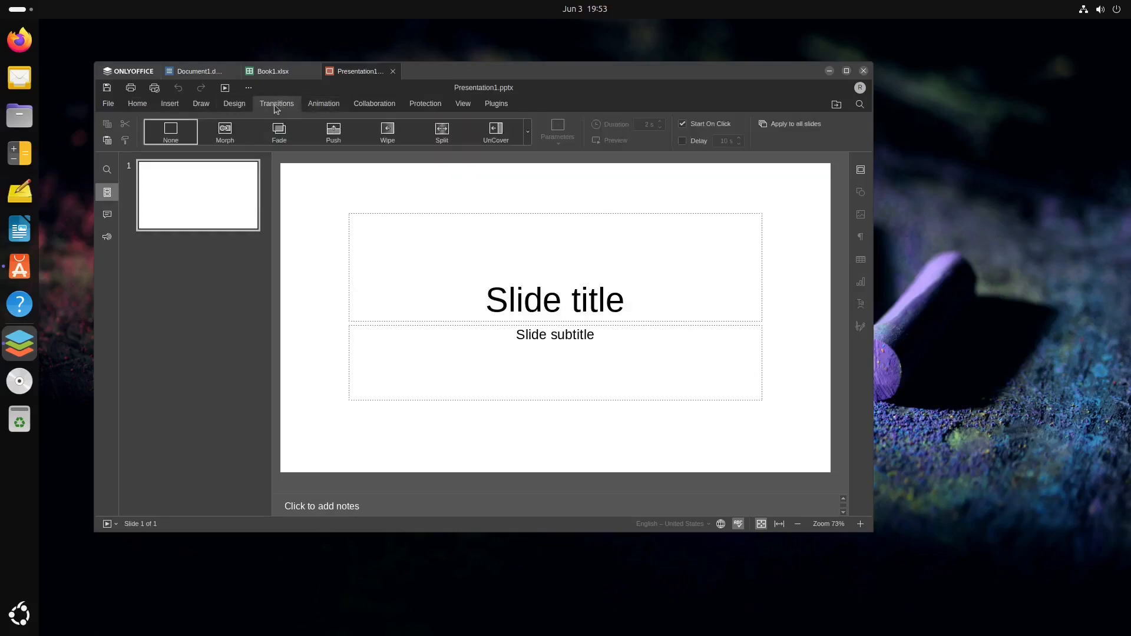
click(245, 105)
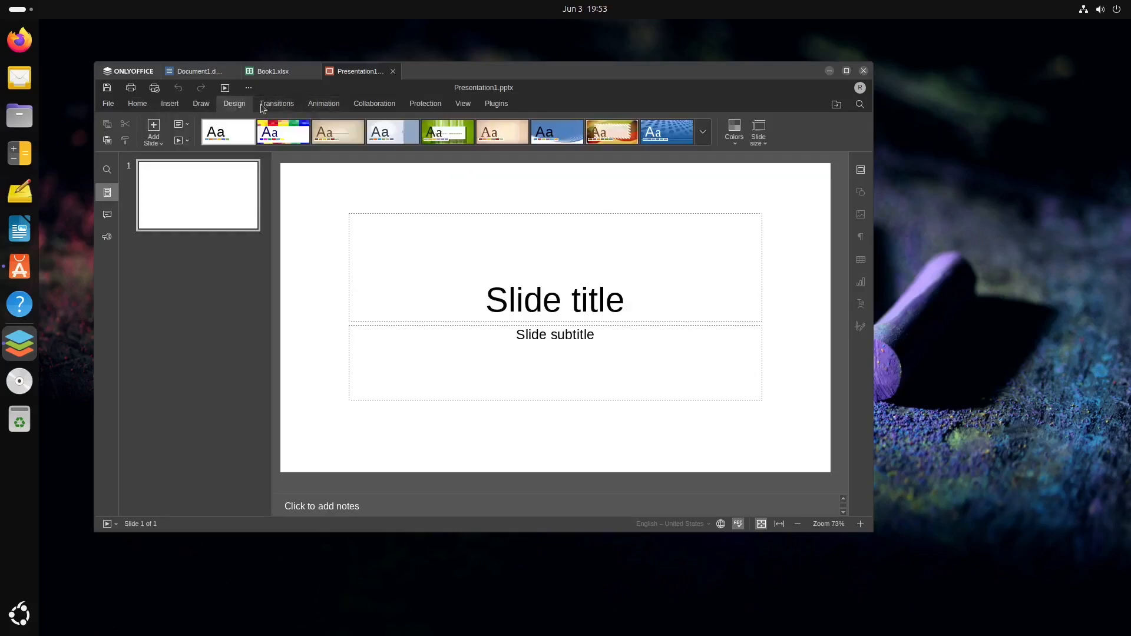
Create a blank PDF form, dismiss the form field tip and show the Home formatting tools.
click(129, 71)
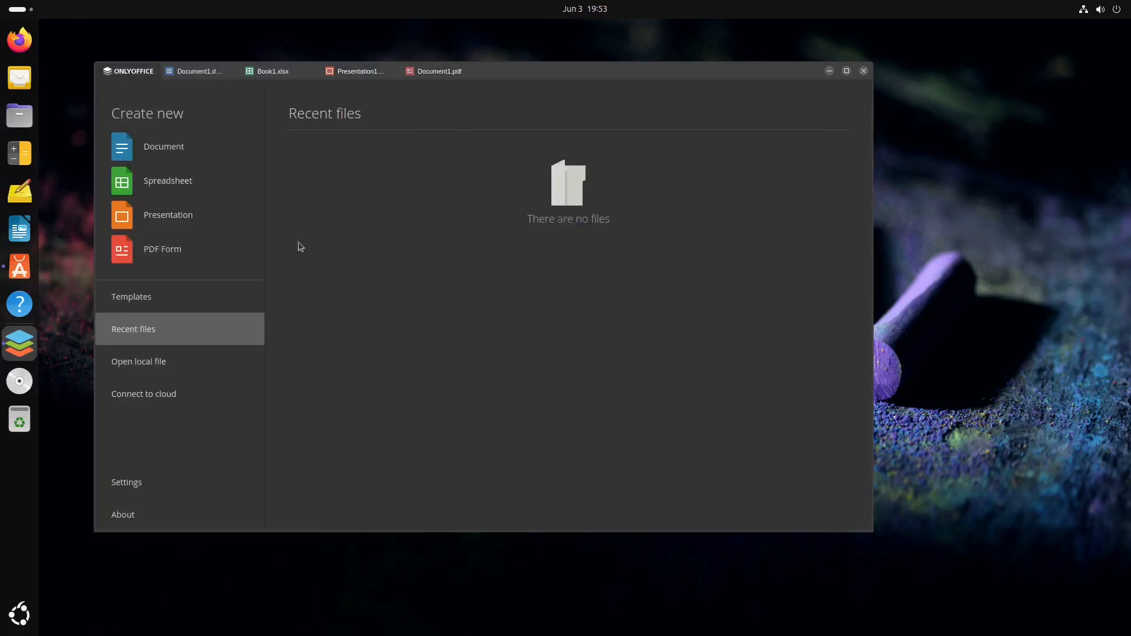
click(232, 246)
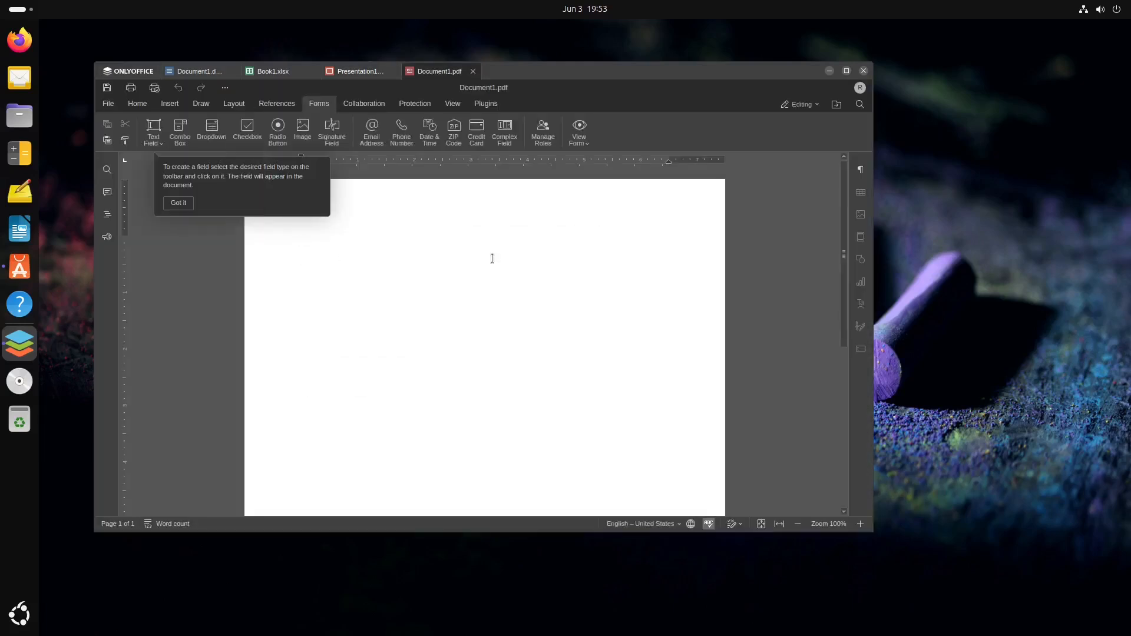
click(178, 204)
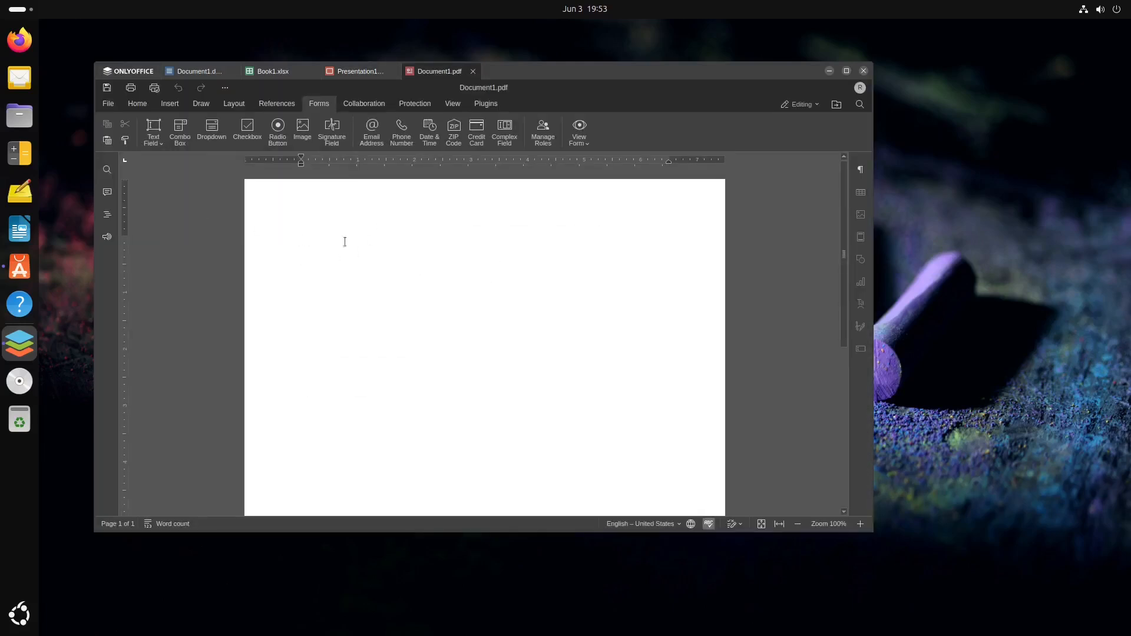
click(137, 103)
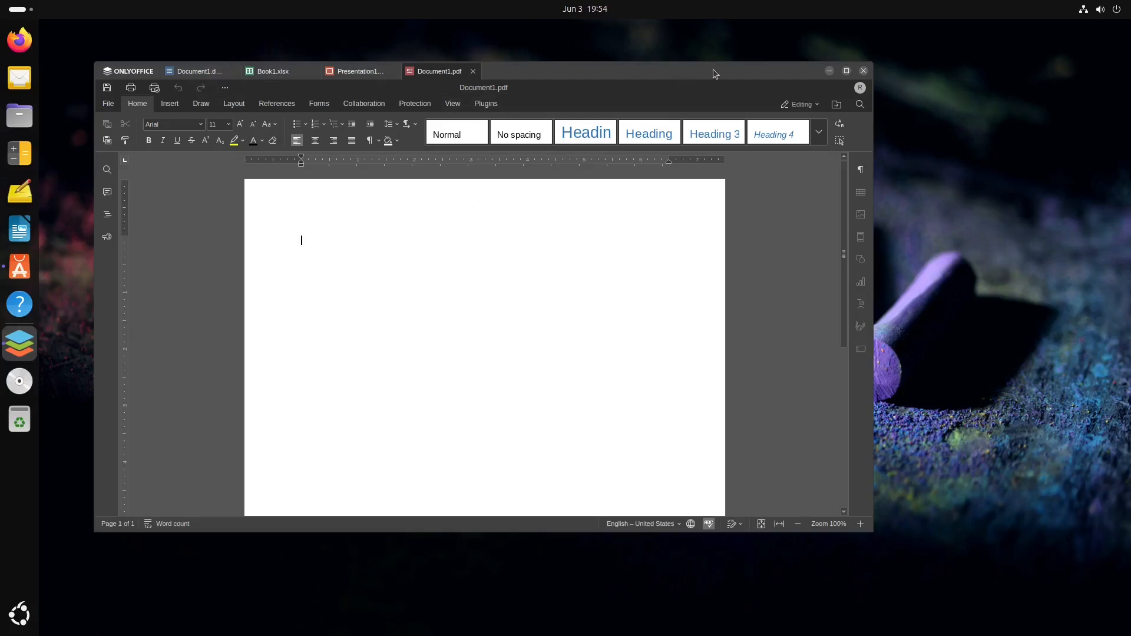
Close the ONLYOFFICE window together with all its open documents.
click(864, 72)
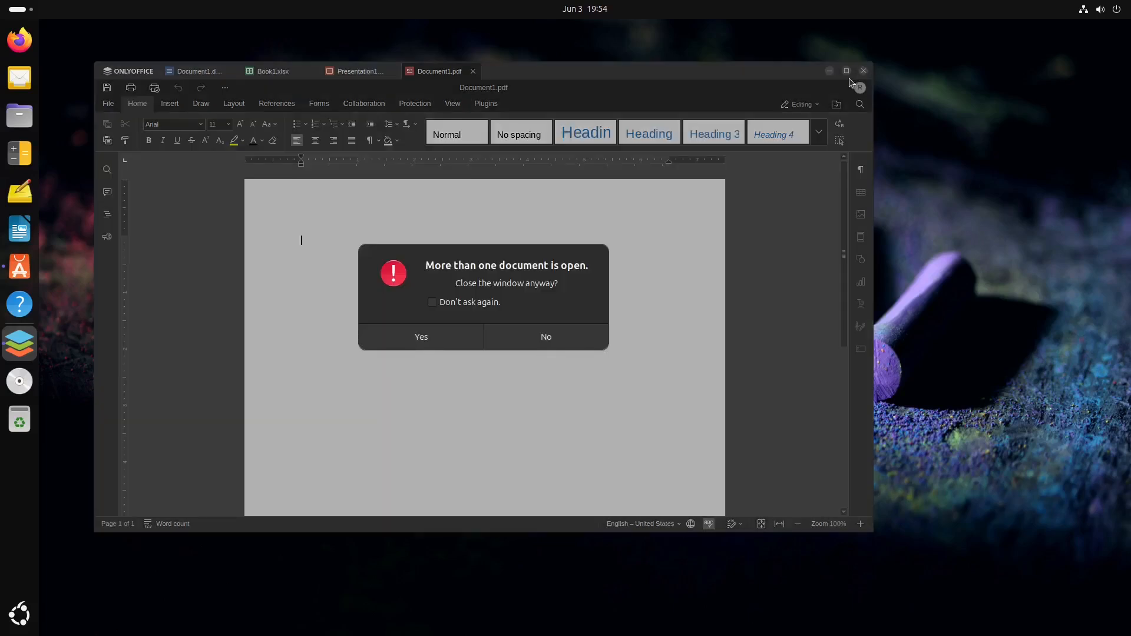
click(419, 337)
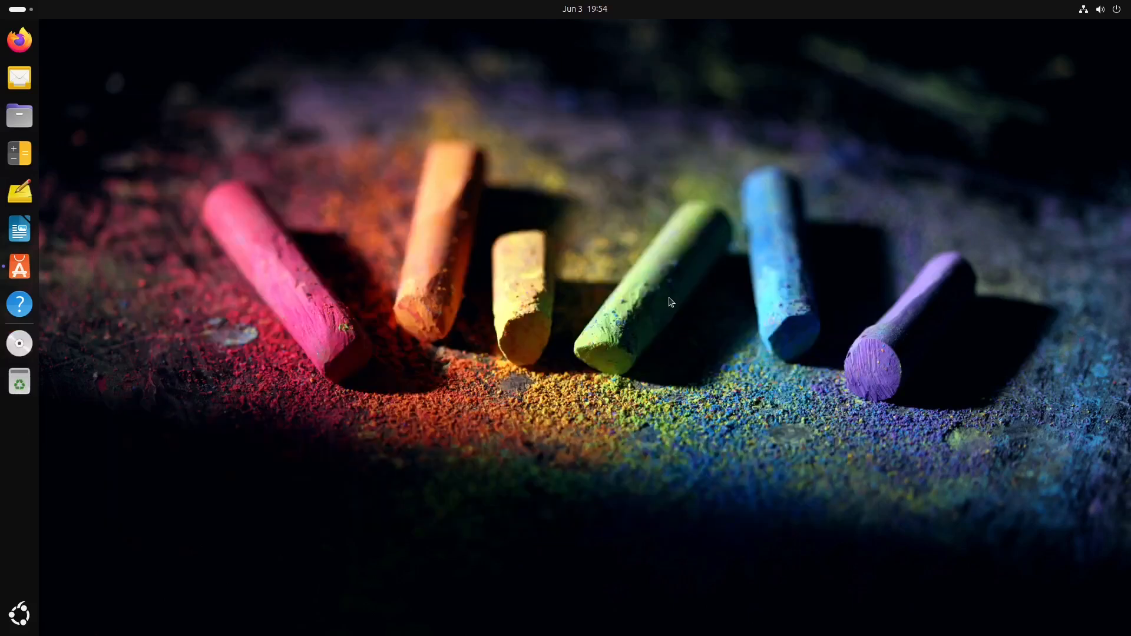
Examine the Explore page of App Center down to the game night section and close App Center.
click(30, 272)
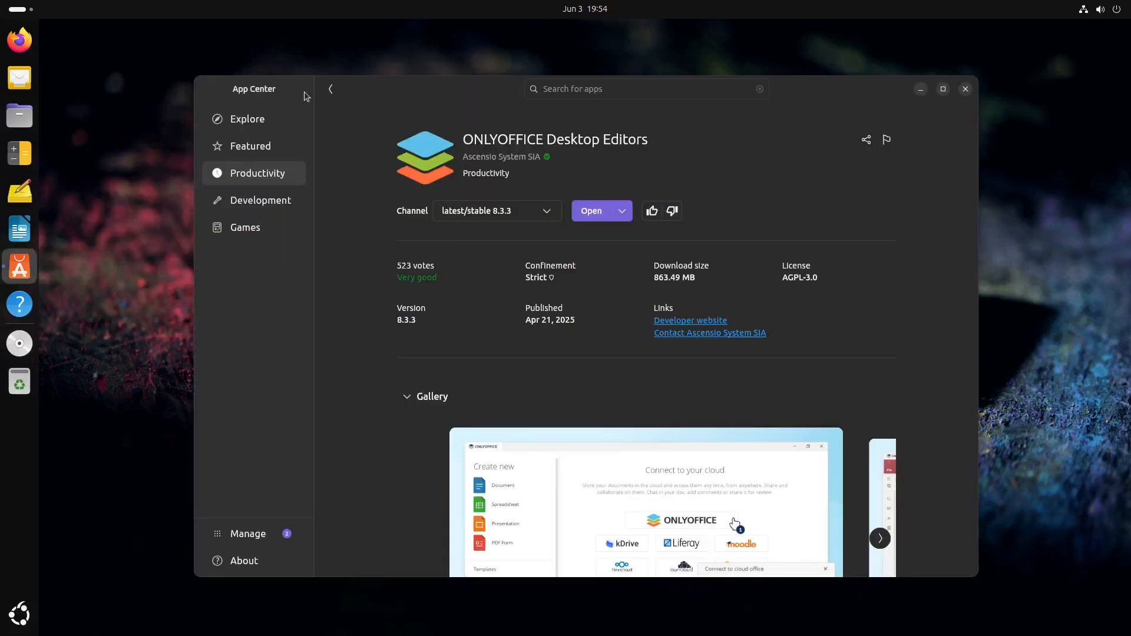
click(282, 124)
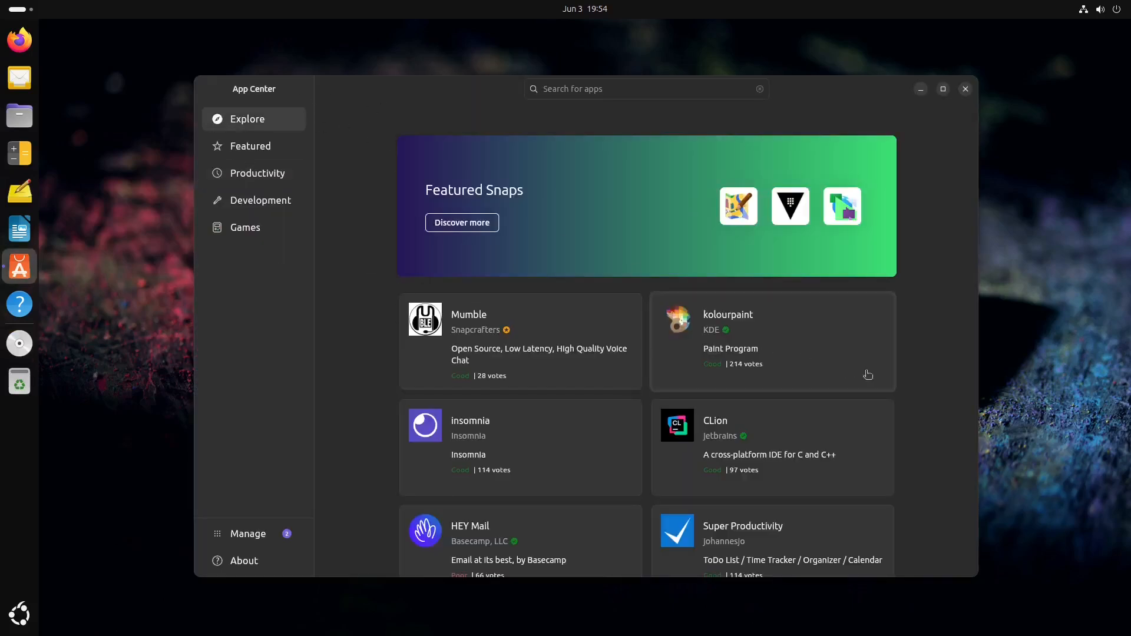
scroll(942, 358, down, 2)
scroll(942, 359, down, 8)
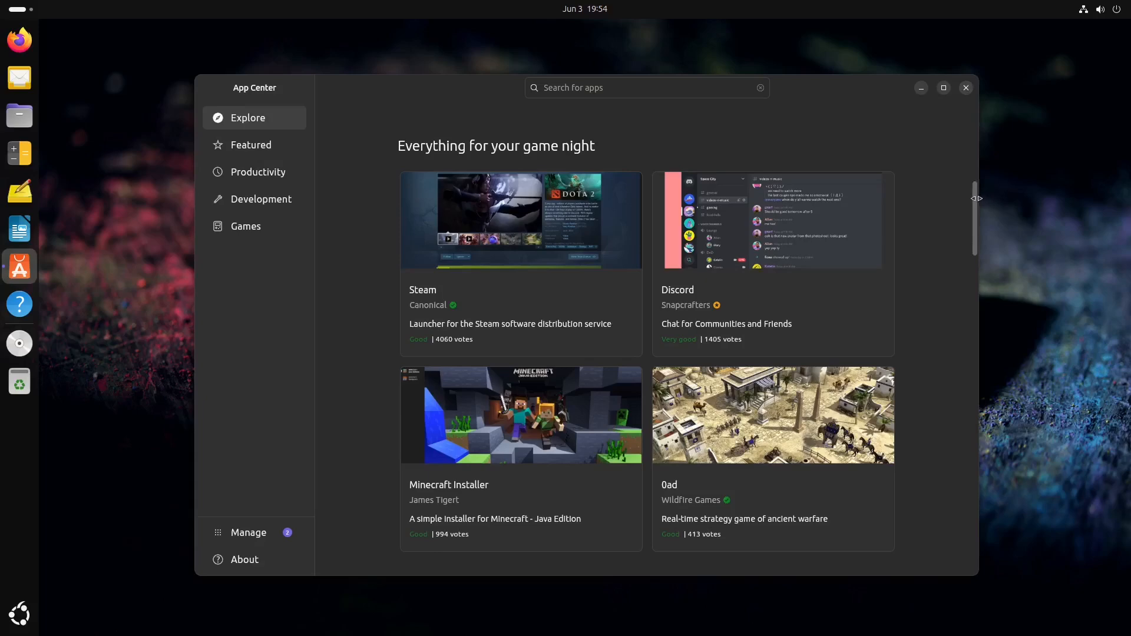
click(966, 88)
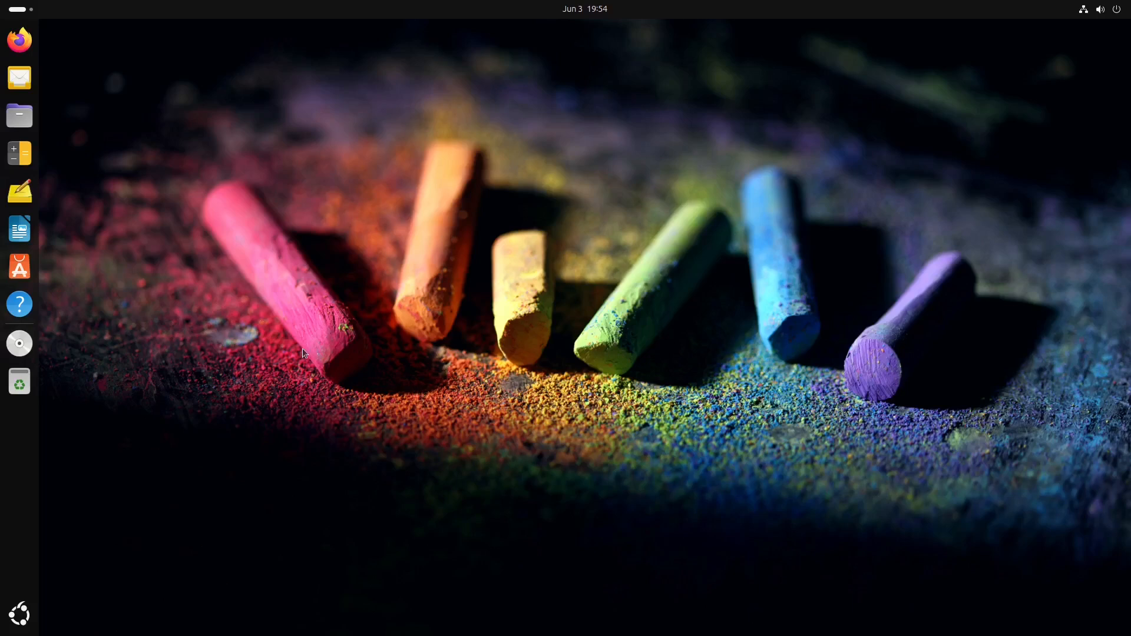
Show the Activities overview of the workspaces several times and return to the desktop.
click(33, 11)
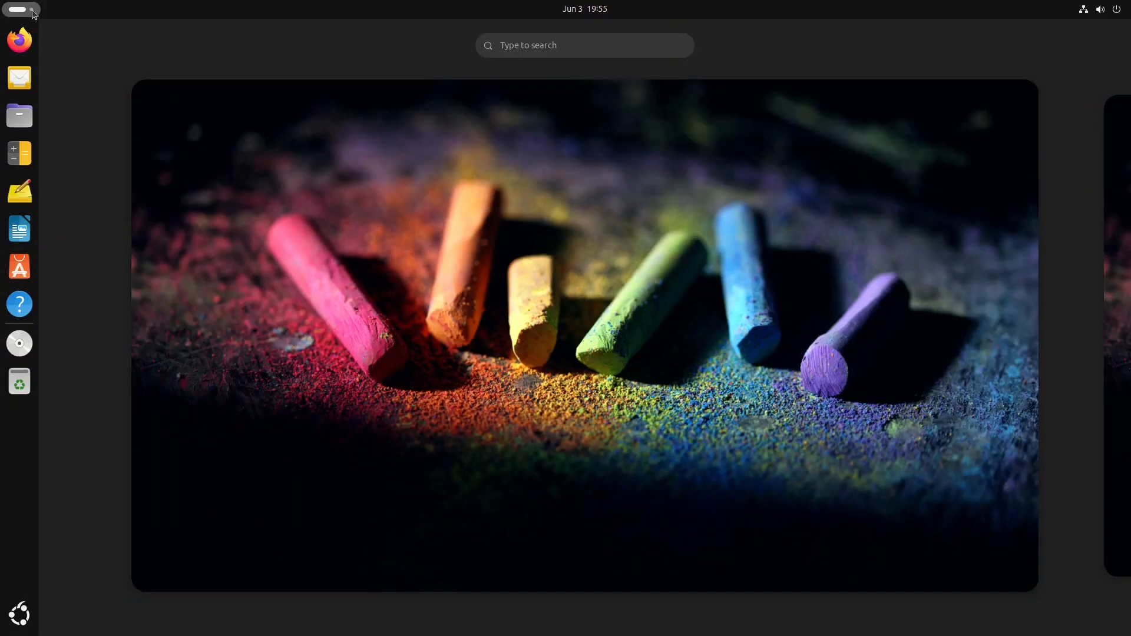
click(34, 13)
click(34, 13)
click(33, 13)
click(34, 13)
click(20, 13)
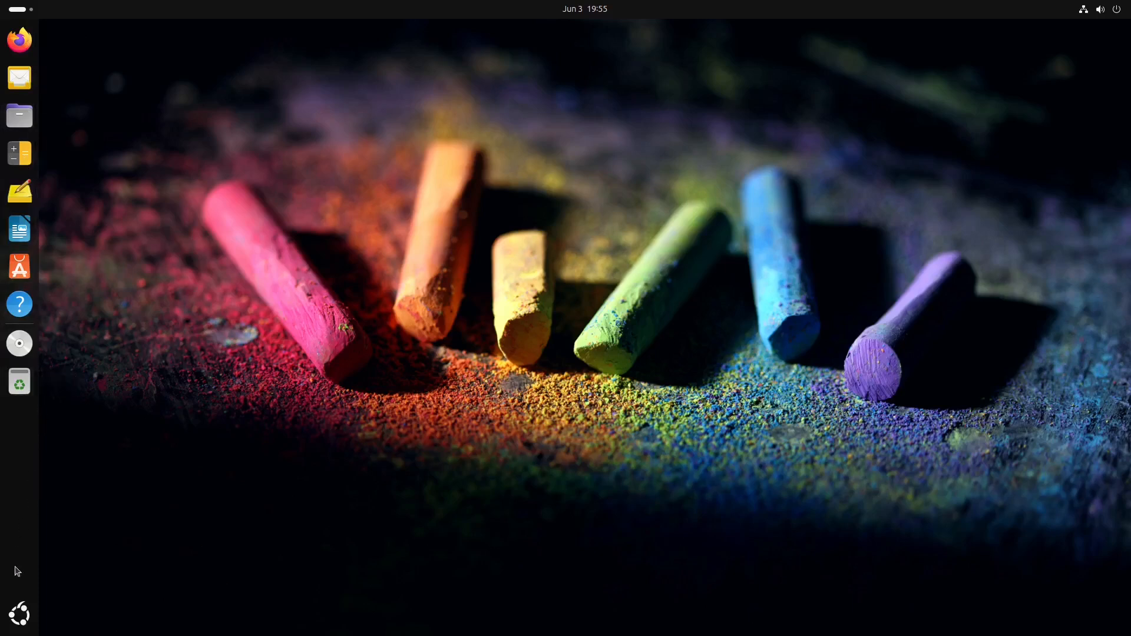
In the Ubuntu Desktop settings, set the dock's position on screen to Bottom.
right_click(277, 365)
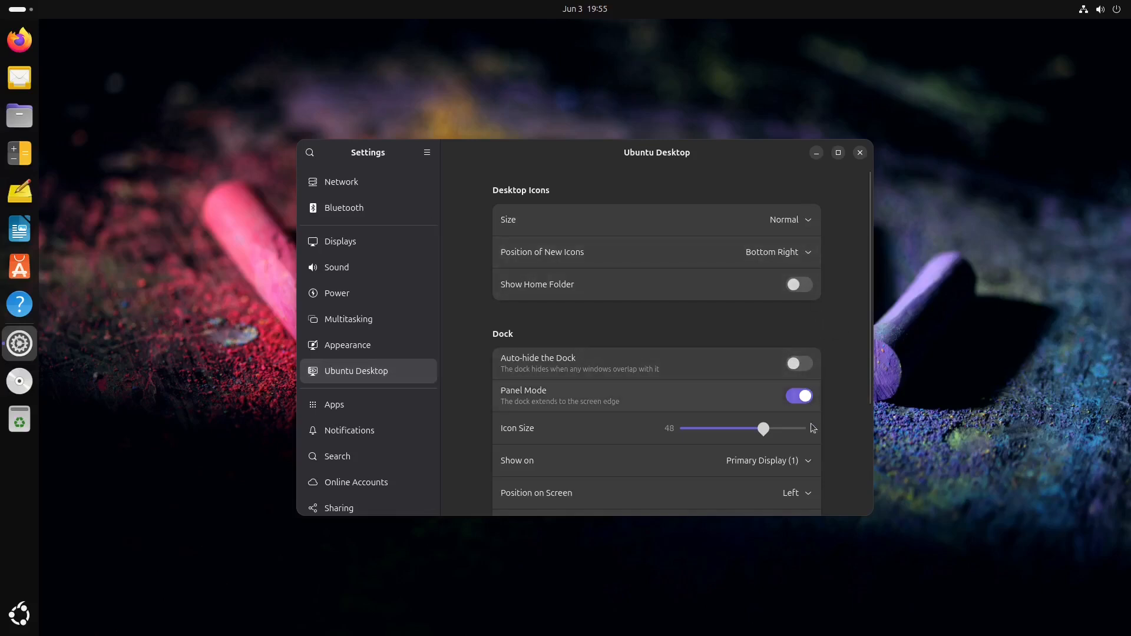
click(802, 495)
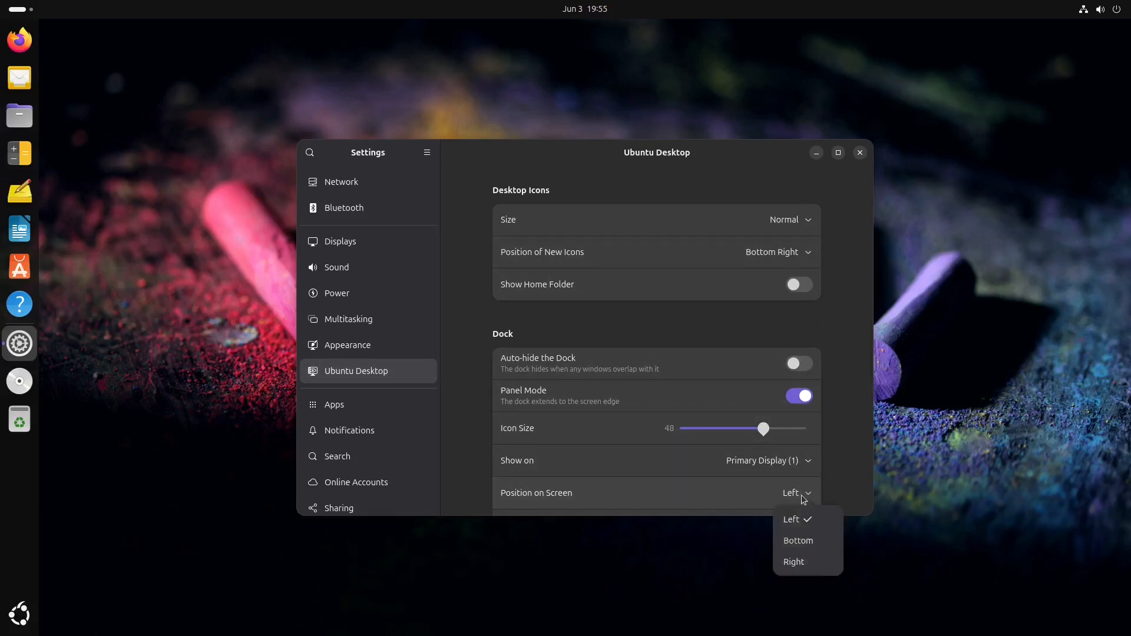
click(808, 538)
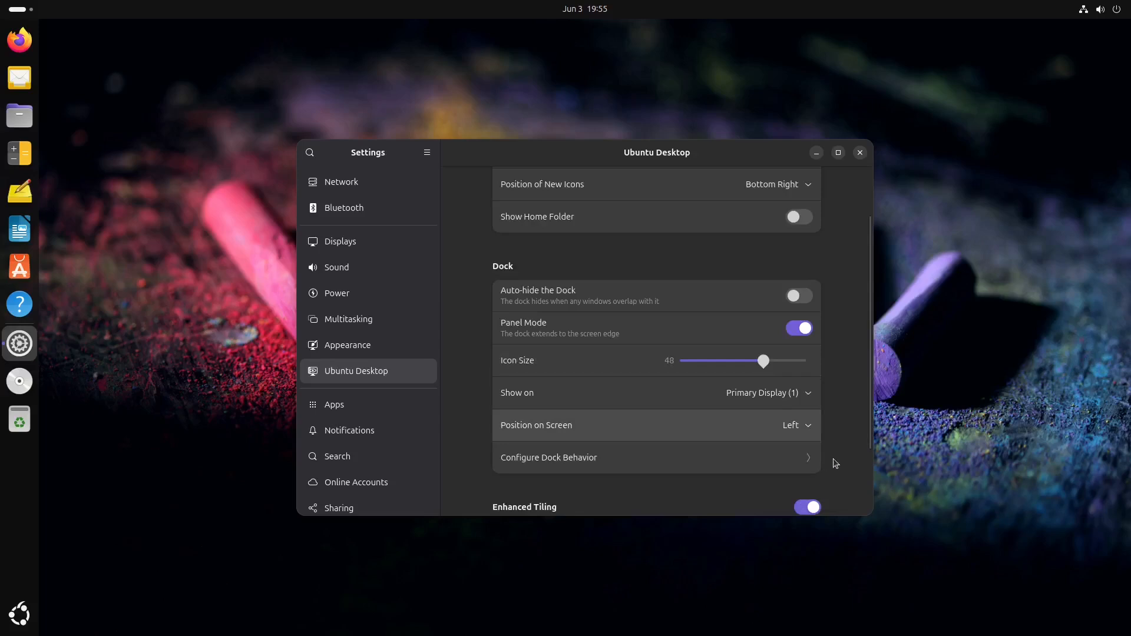
click(802, 429)
click(800, 474)
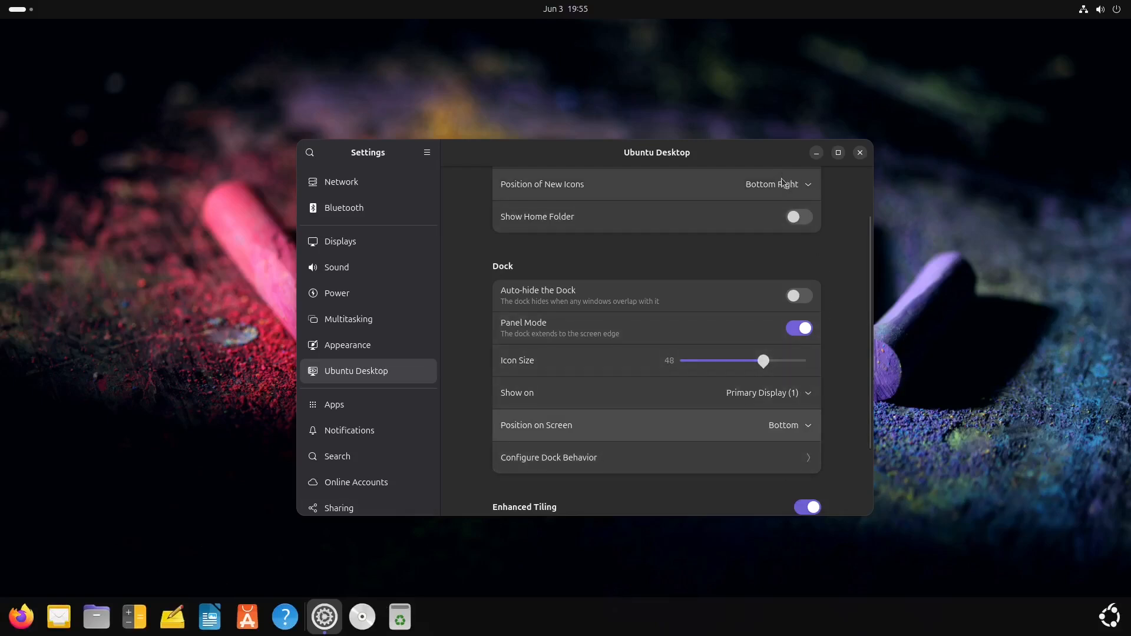
Check the available positions for new desktop icons without choosing another one.
click(798, 185)
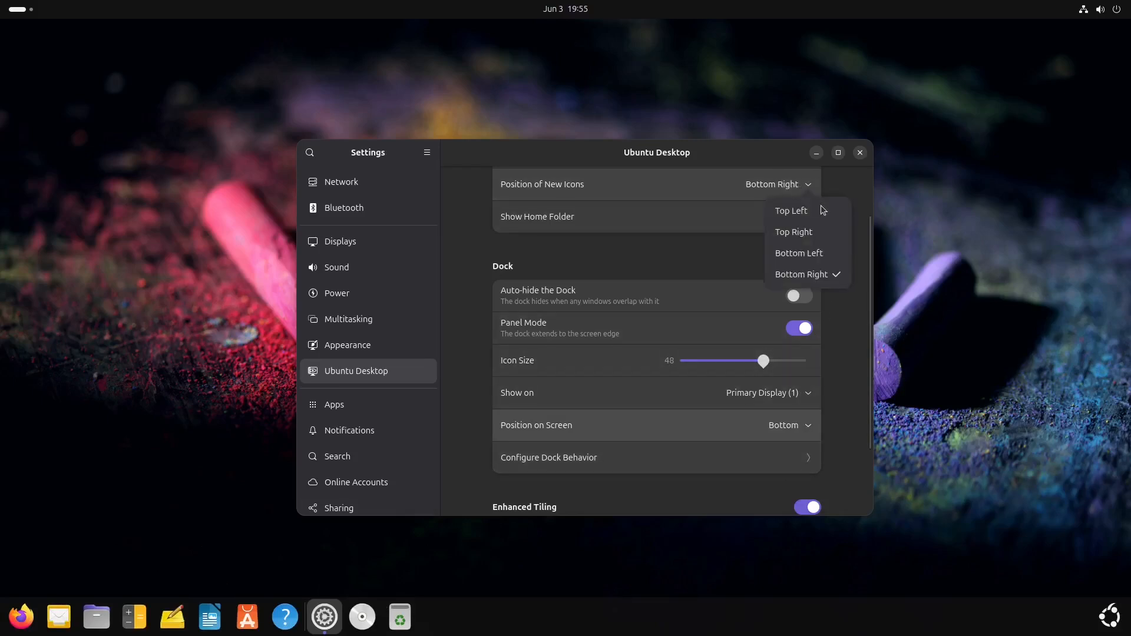
click(839, 188)
scroll(834, 265, up, 2)
Configure the dock behavior so that volumes and devices are not shown.
scroll(841, 308, down, 5)
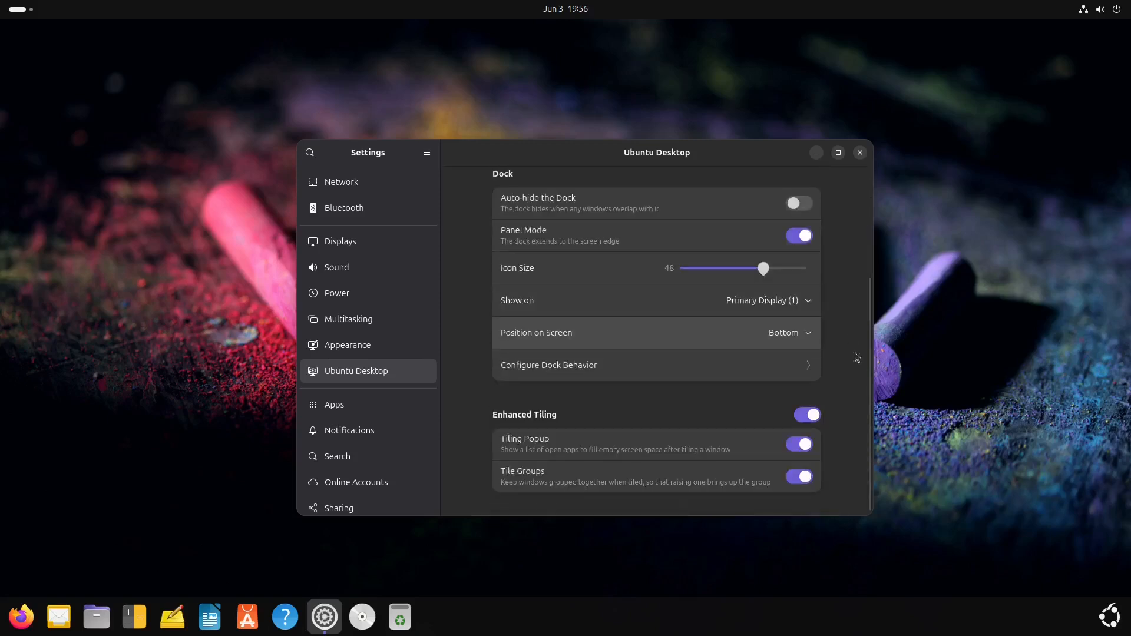
click(804, 372)
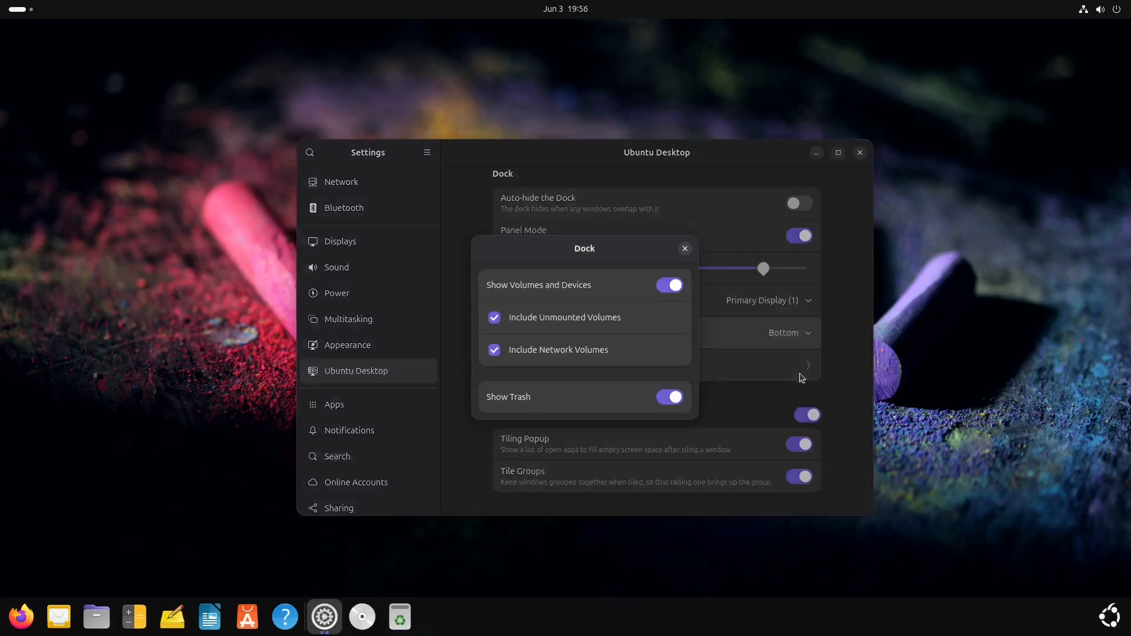
click(671, 286)
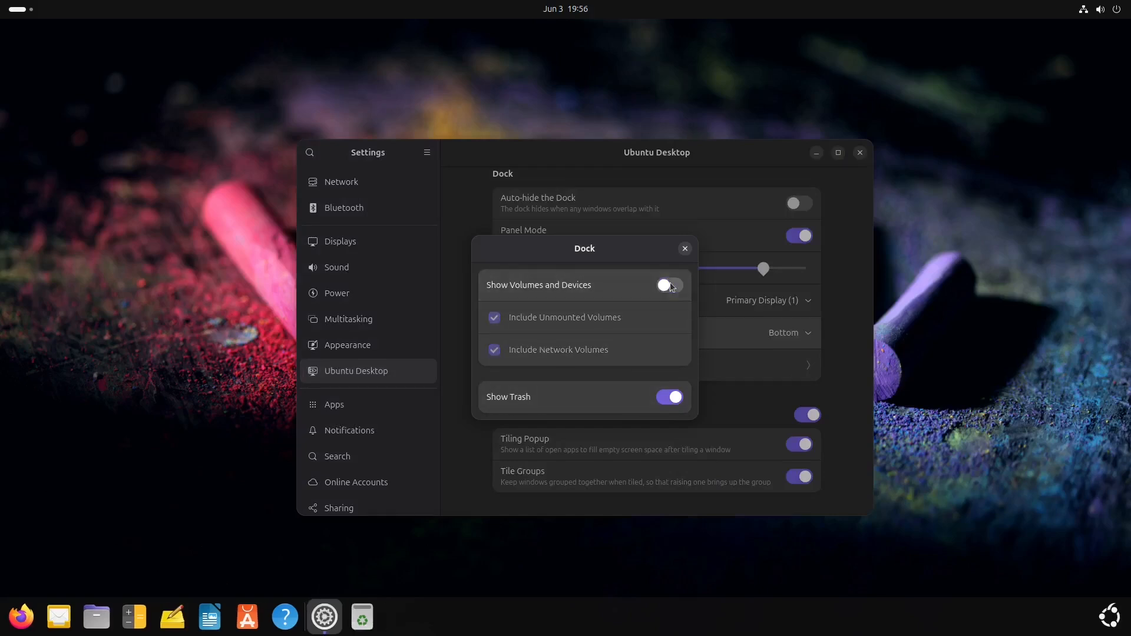
click(672, 286)
click(671, 286)
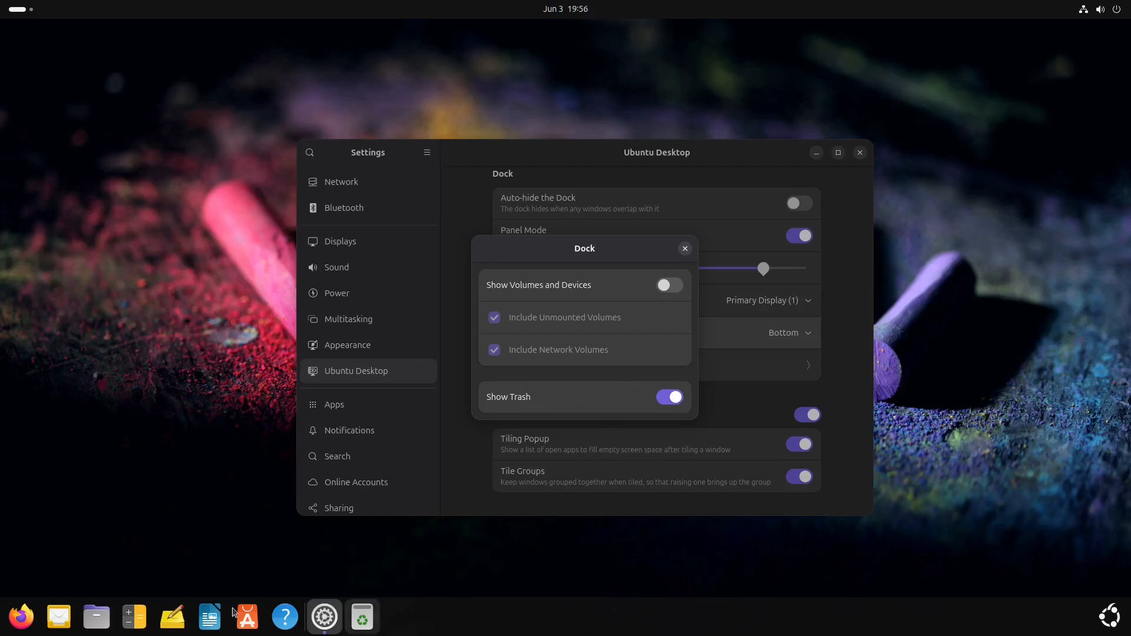
Open the home folder in Files, test stretching its window down to the dock, and close it.
click(89, 622)
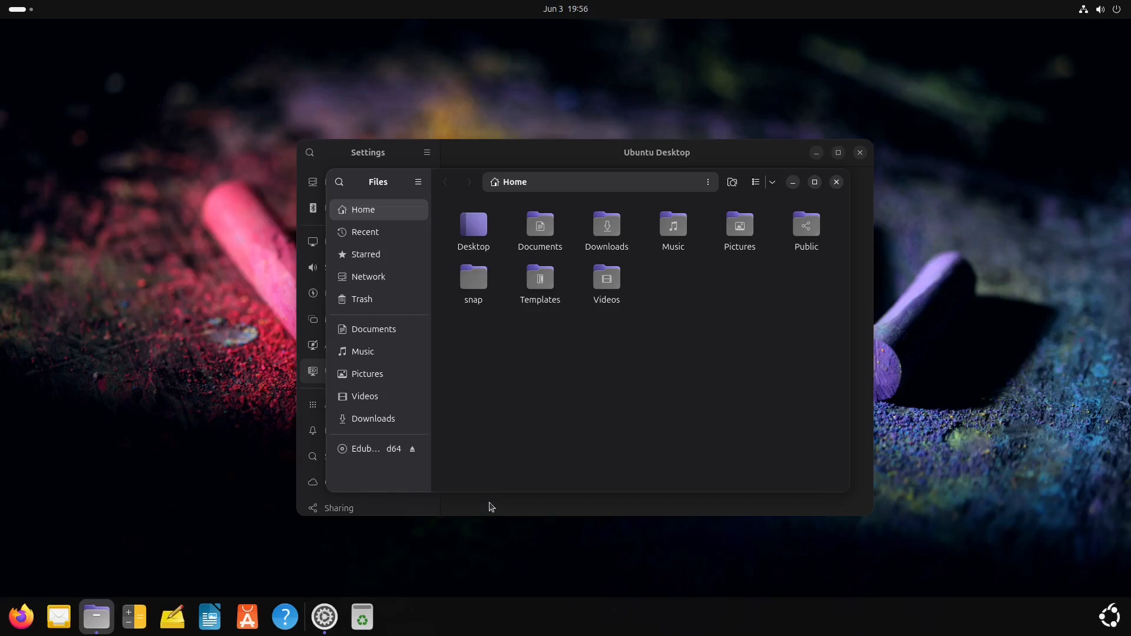
drag(502, 493, 494, 593)
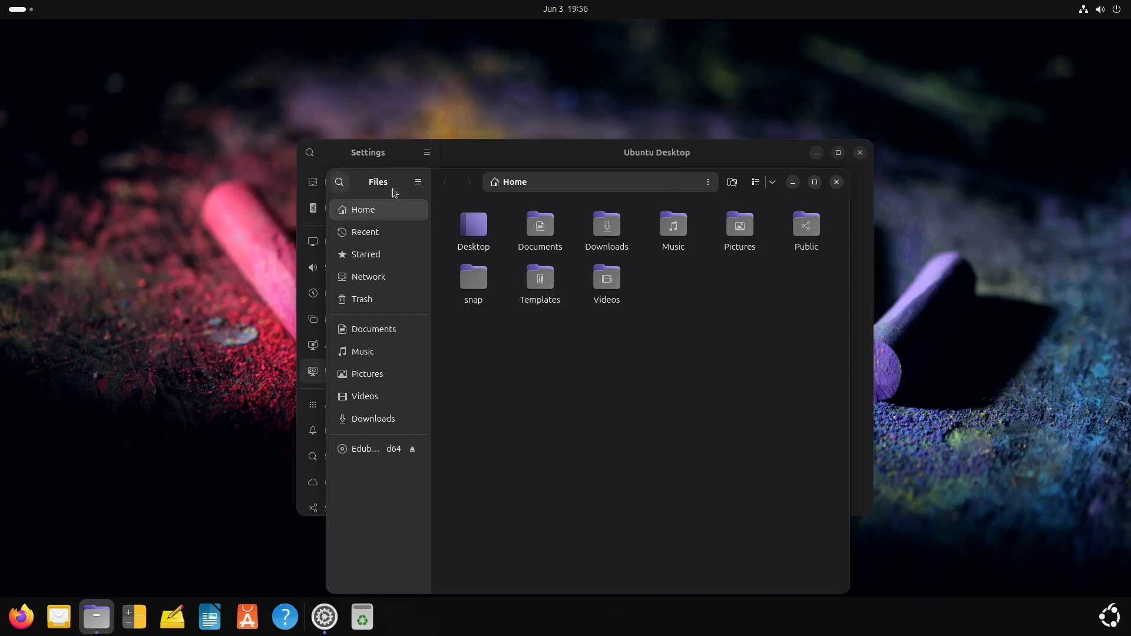
click(836, 182)
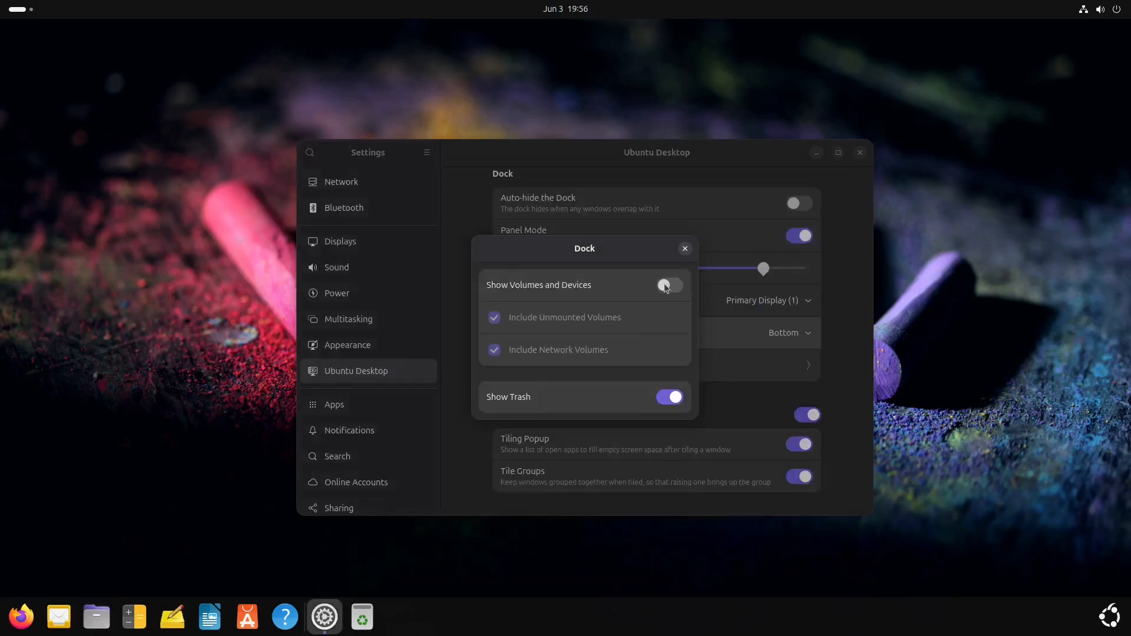
Turn off Show Trash for the dock and close the dock behavior dialog.
click(667, 404)
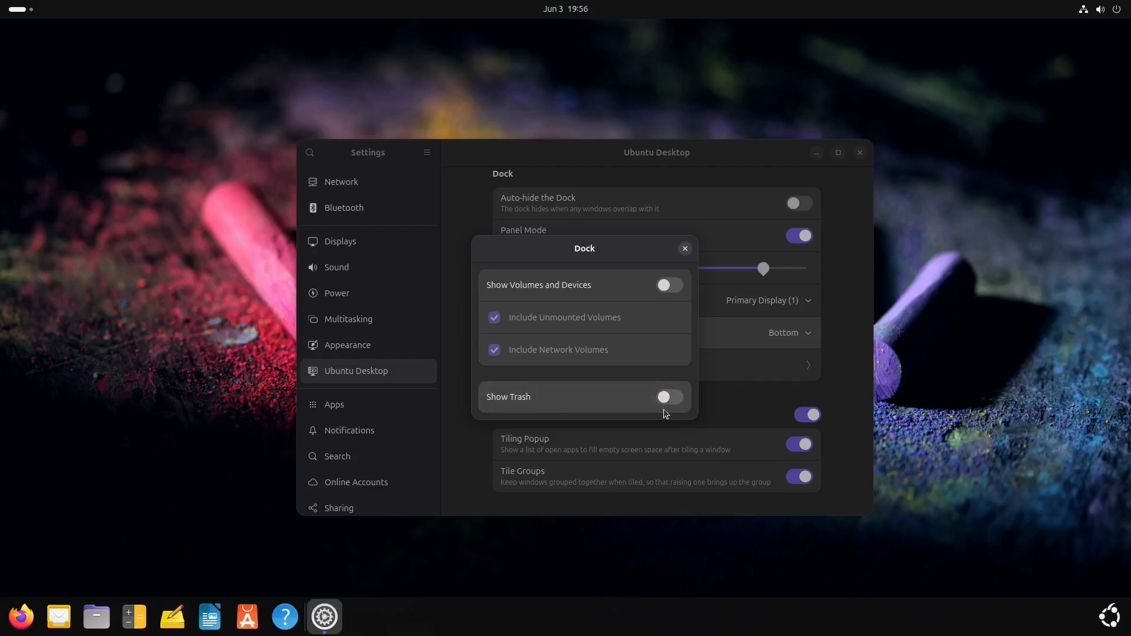
click(684, 248)
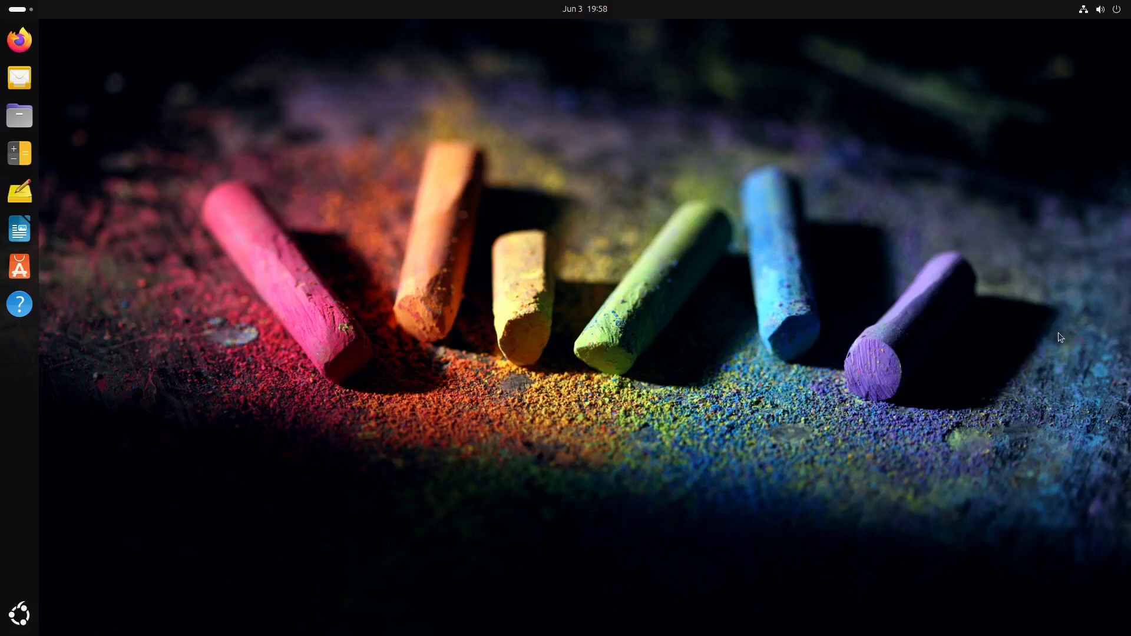
View the system's power options (suspend, restart, power off and log out) and dismiss them.
click(1117, 9)
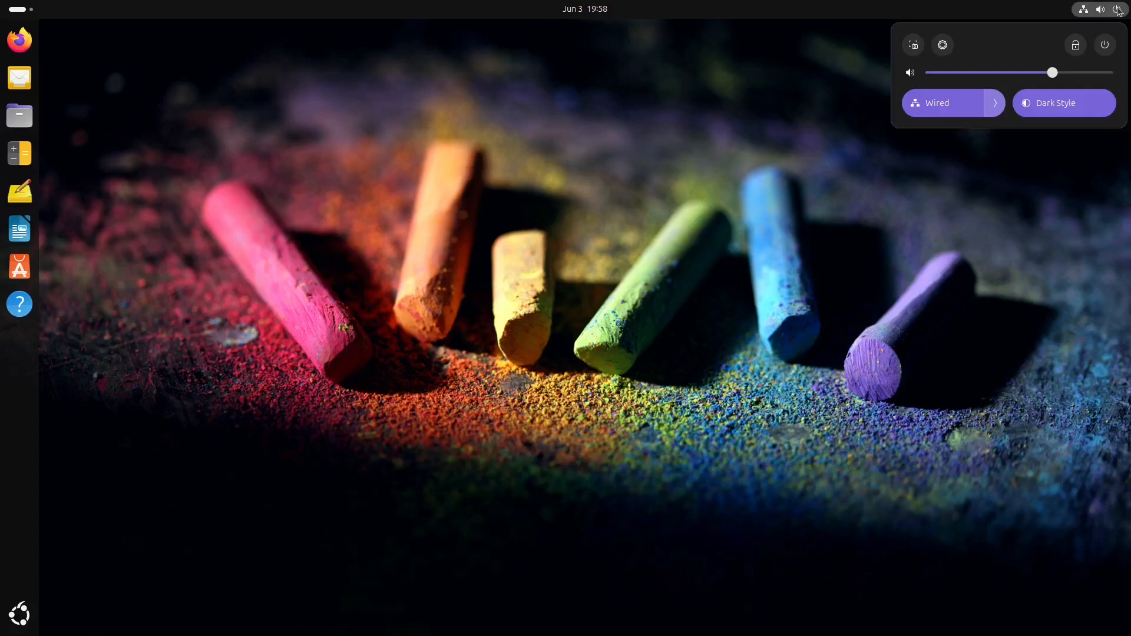
click(1104, 47)
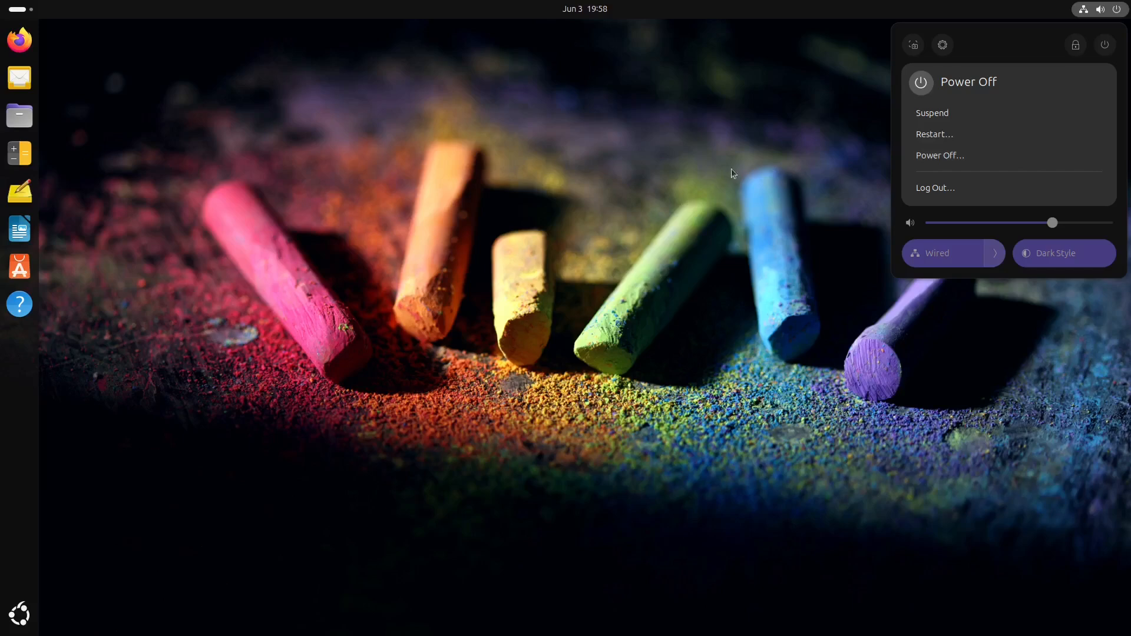
key(Escape)
key(Escape)
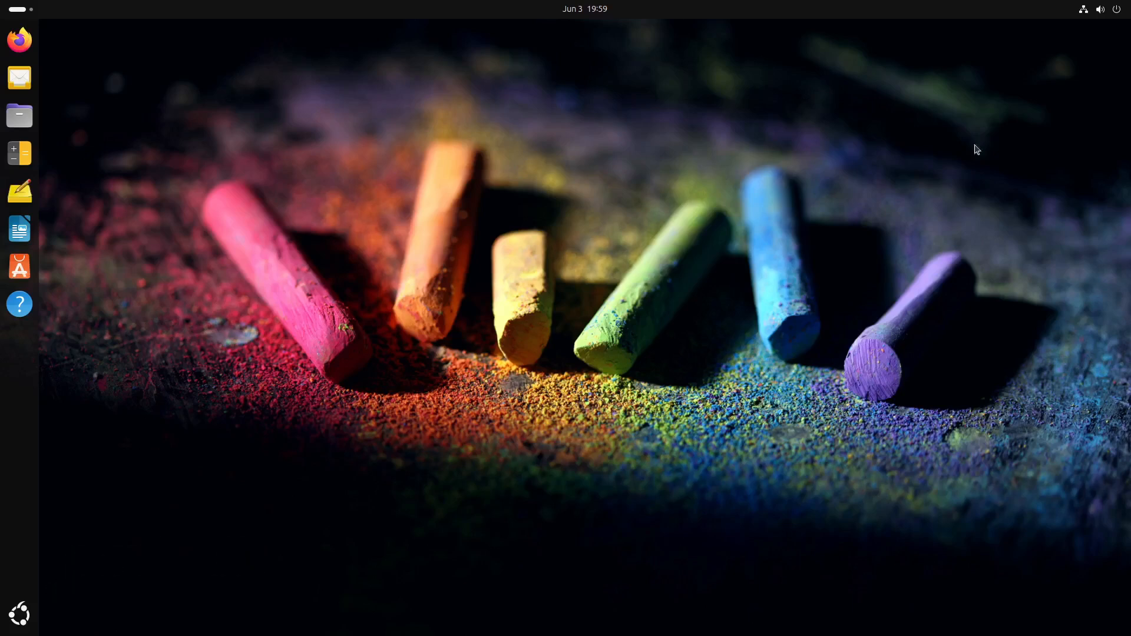
Request a power off of the Edubuntu system.
click(1122, 12)
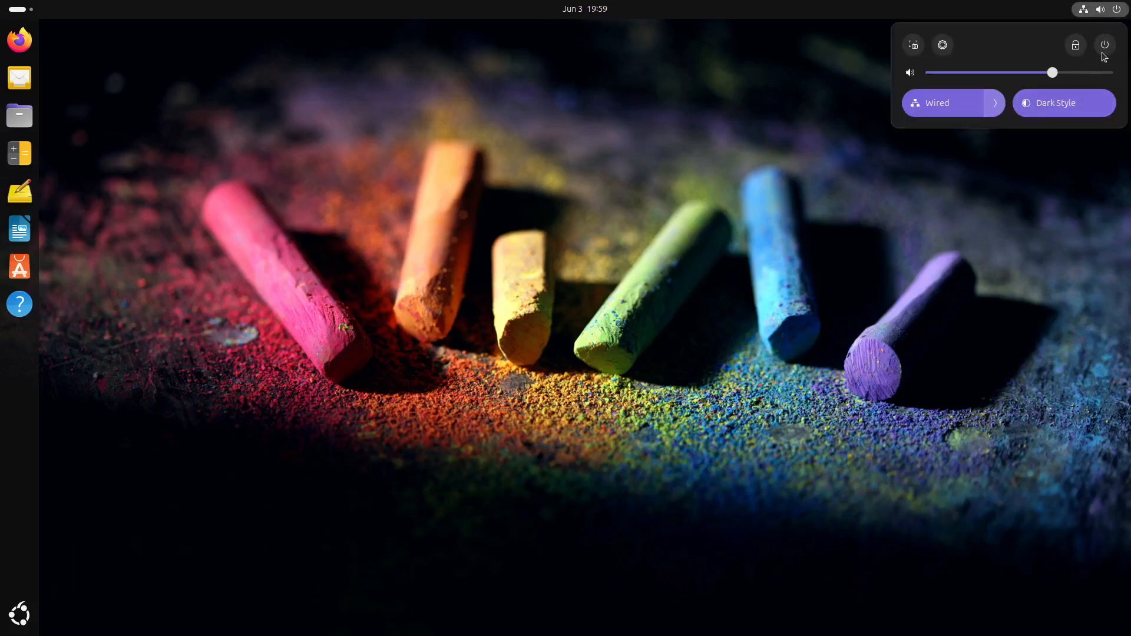
click(1105, 45)
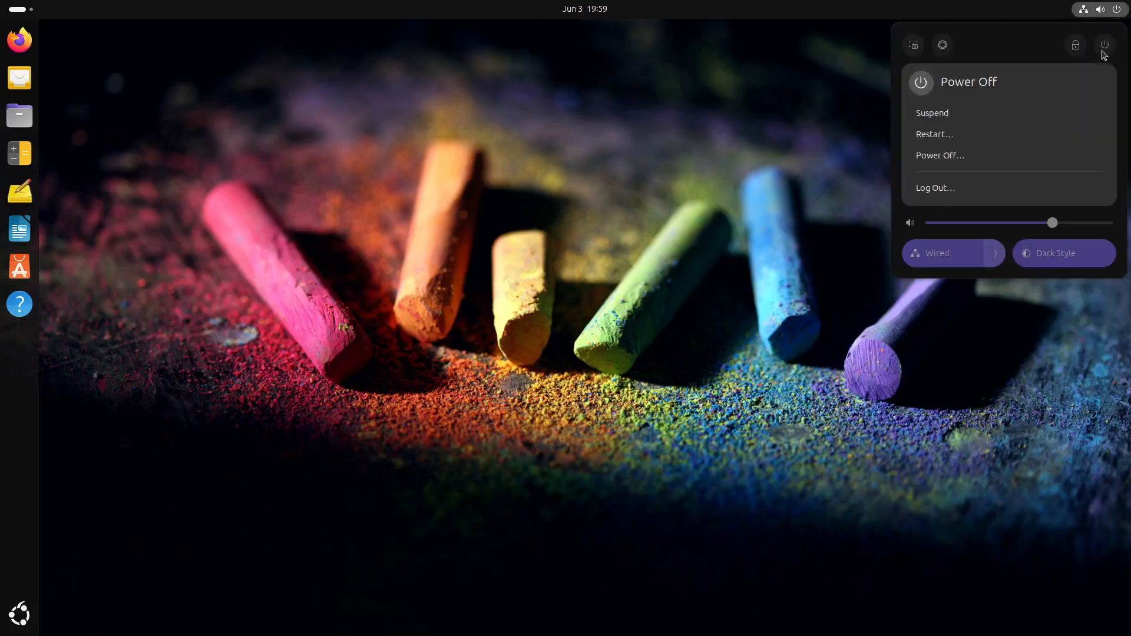
click(978, 158)
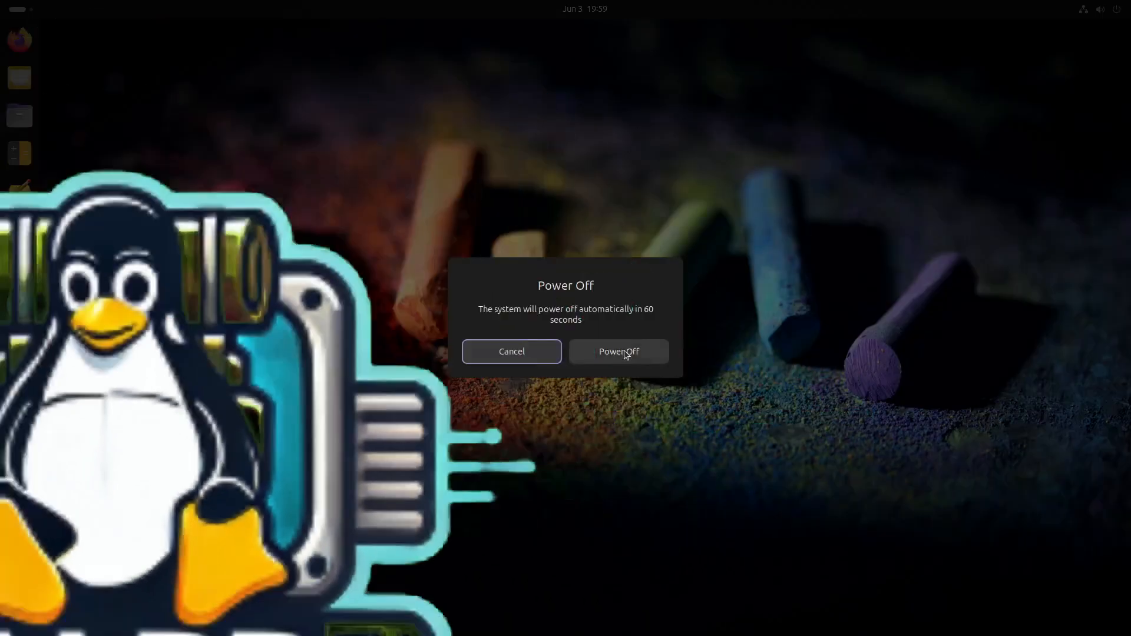